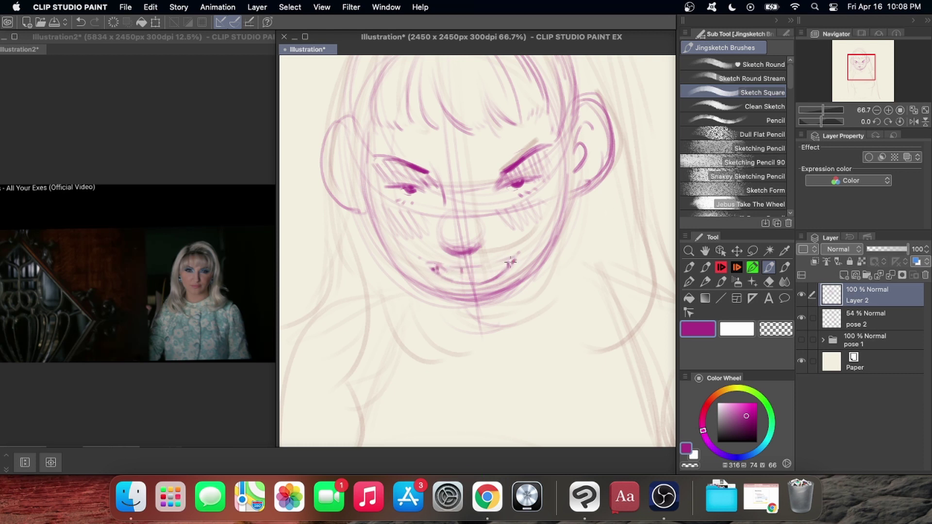
Undo the last mouth stroke and redraw the smile as a wide curved line on Layer 2.
key("super+z")
mouse_move(465, 283)
left_mouse_down()
mouse_move(526, 275)
mouse_move(491, 281)
mouse_move(512, 269)
mouse_move(452, 268)
mouse_move(515, 257)
mouse_move(432, 269)
mouse_move(521, 265)
mouse_move(442, 266)
mouse_move(519, 256)
left_mouse_up()
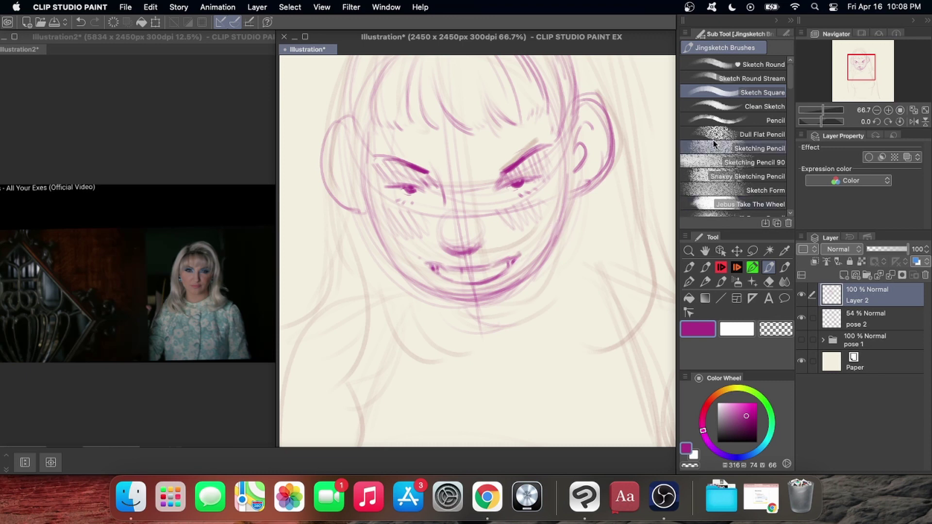
Examine the proportions of the sketched face within the whole figure at several magnifications.
key("super+minus")
key("super+minus")
key("super+minus")
key("super+plus")
key("super+plus")
key("super+minus")
key("super+minus")
key("super+plus")
left_click_drag(575, 281, 534, 273)
key("super+equal")
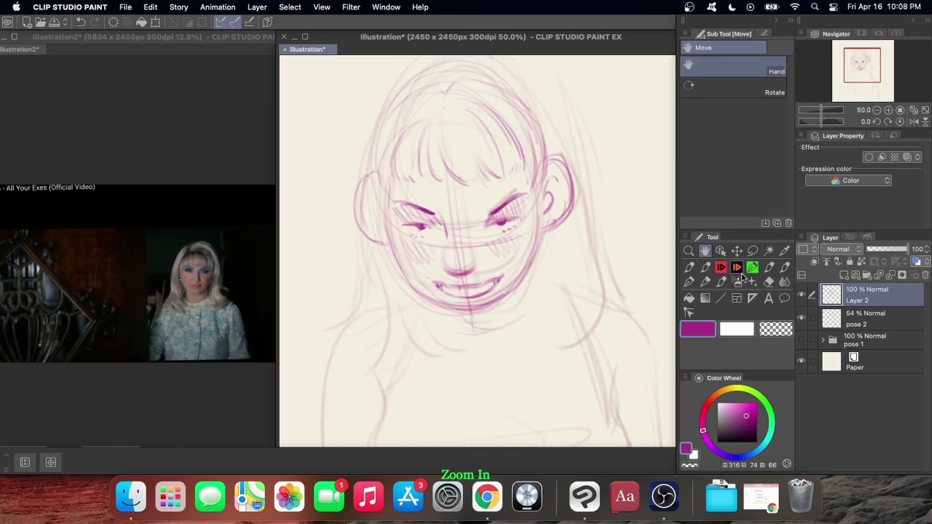
Erase a small highlight in the right-hand eye, switch back to the sketch brush and undo the last test strokes.
key("e")
left_click_drag(500, 222, 507, 222)
key("p")
key("p")
key("p")
key("super+z")
key("super+z")
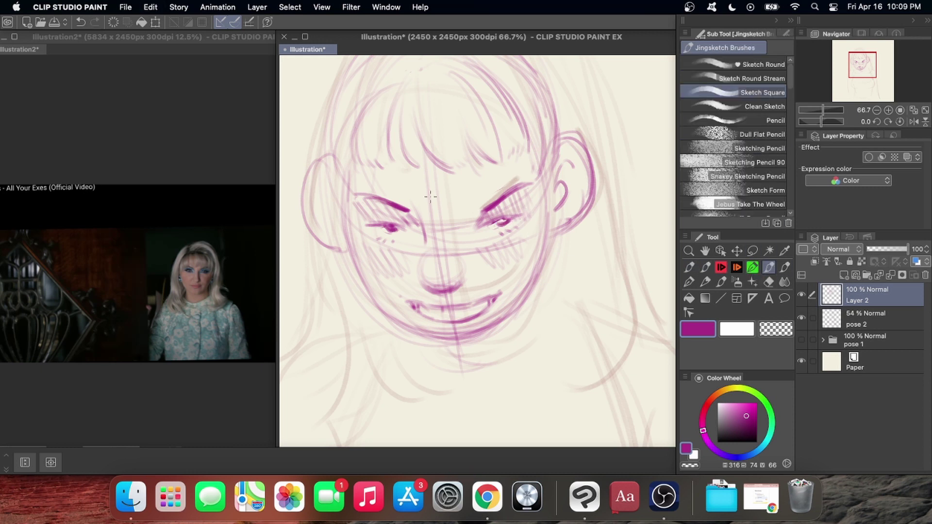
Try short lower-lip strokes, undo them and sketch a short line for the upper edge of the grin.
key("super+z")
left_click_drag(443, 326, 474, 327)
left_click_drag(441, 326, 473, 327)
key("super+z")
key("super+z")
left_click_drag(447, 301, 466, 300)
key("super+minus")
key("super+minus")
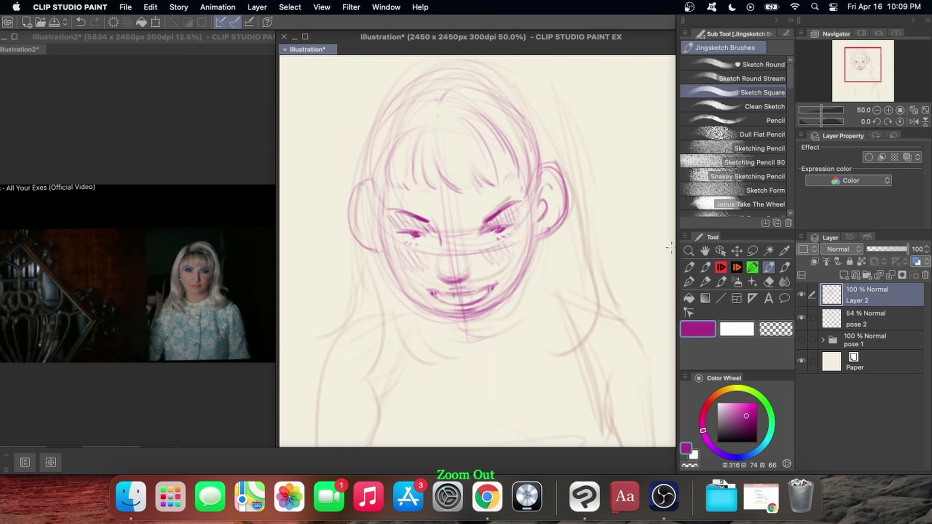
Sketch the crown of the hair and the long outer strands down the right side of the head.
key("p")
key("p")
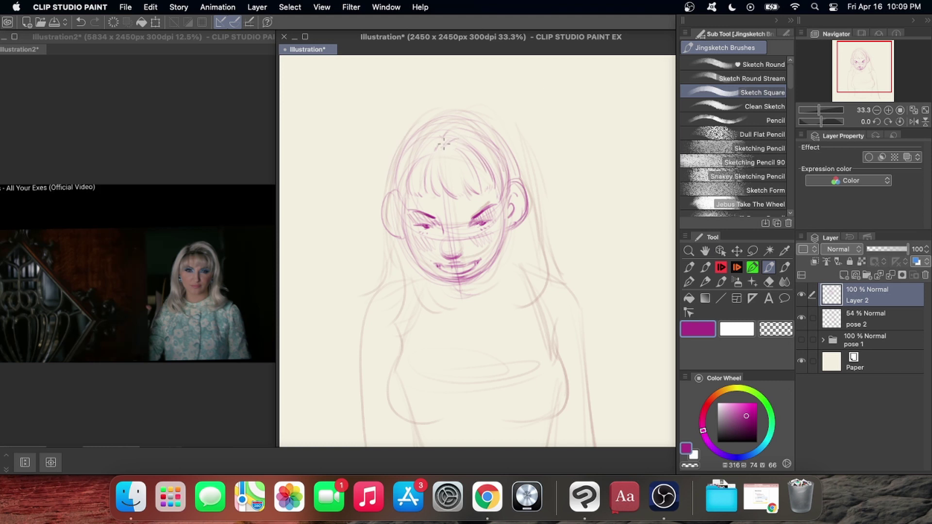
left_click_drag(493, 125, 551, 262)
left_click_drag(439, 111, 487, 119)
left_click_drag(522, 146, 541, 225)
left_click_drag(535, 179, 571, 284)
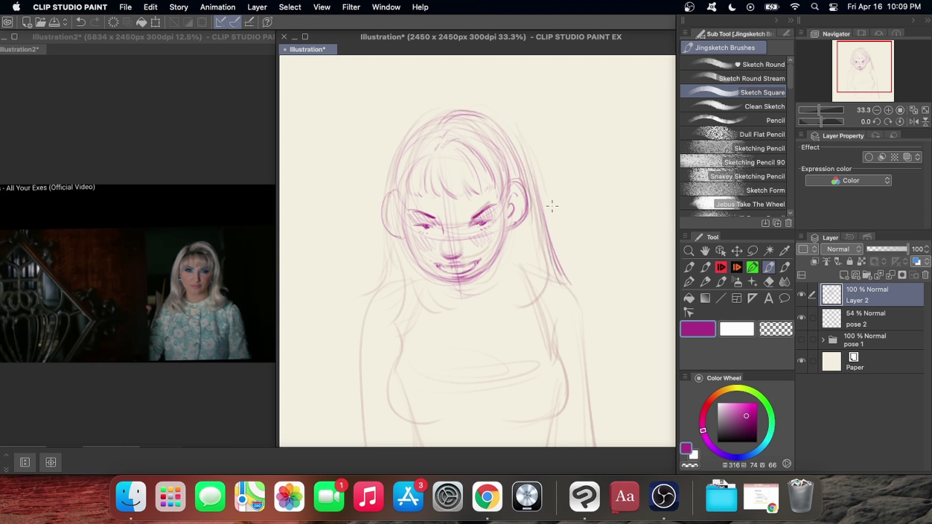
Sketch curled hair tips over the right-hand shoulder and the inner strands falling from behind the ear.
mouse_move(553, 222)
left_mouse_down()
mouse_move(528, 313)
mouse_move(518, 317)
mouse_move(542, 330)
left_mouse_up()
key("super+z")
left_click_drag(554, 250, 525, 323)
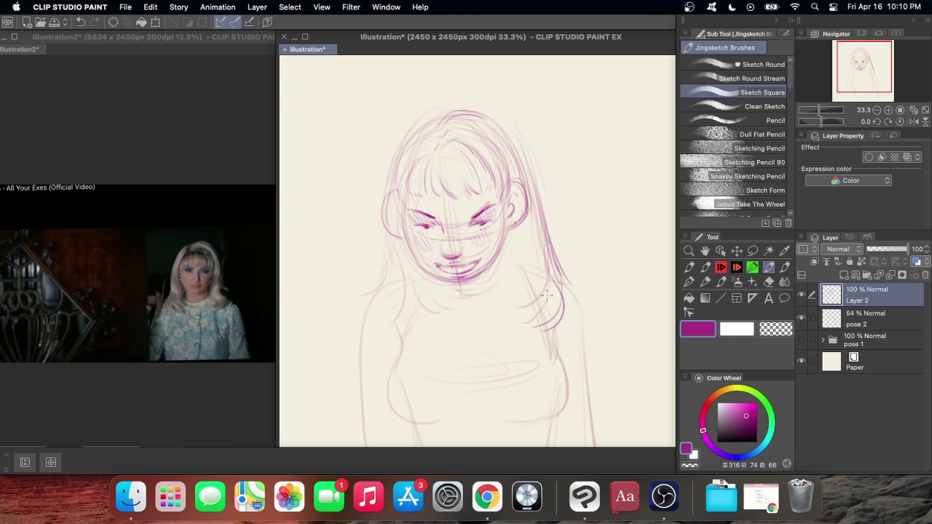
left_click_drag(550, 286, 525, 324)
key("super+z")
key("super+z")
mouse_move(515, 266)
left_mouse_down()
mouse_move(513, 318)
mouse_move(506, 298)
left_mouse_up()
left_click_drag(515, 231, 527, 268)
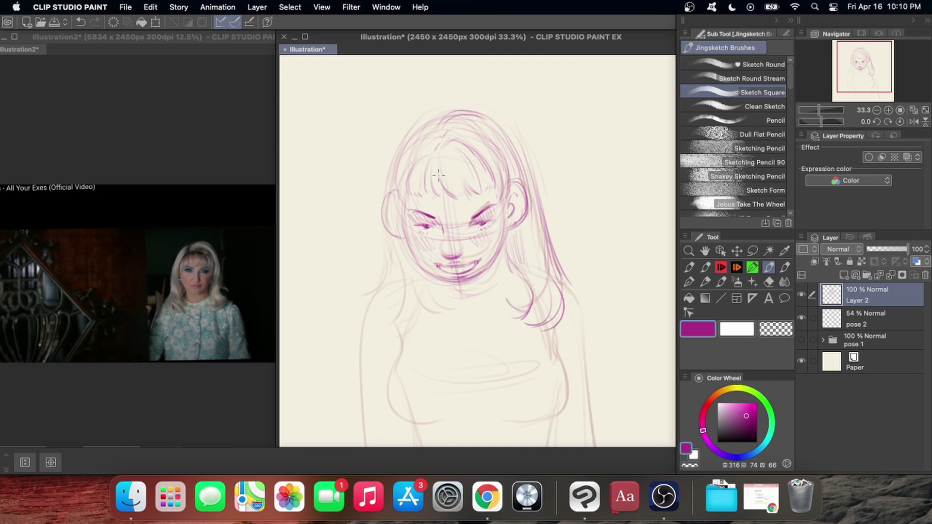
Sketch the hair down the left side of the face and curl its tips below the jaw.
mouse_move(403, 145)
left_mouse_down()
mouse_move(386, 204)
mouse_move(397, 318)
left_mouse_up()
key("super+z")
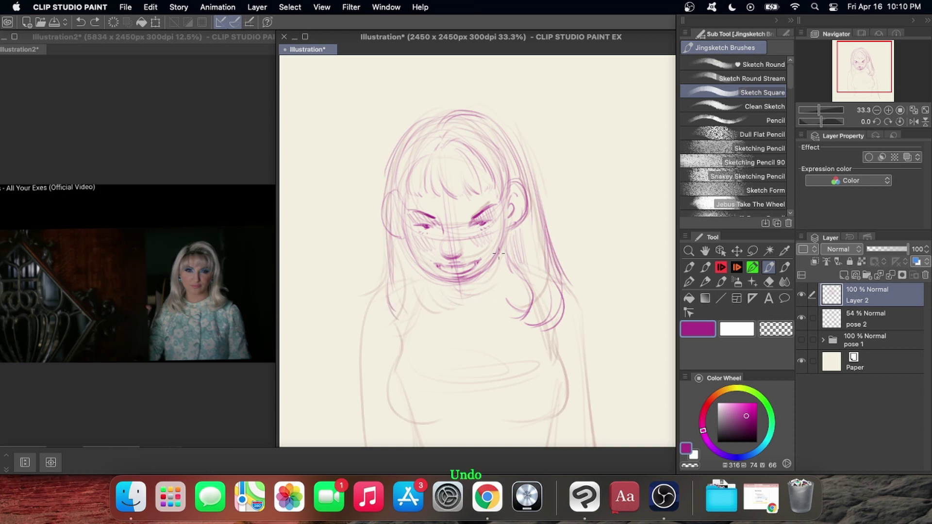
left_click_drag(412, 287, 434, 314)
left_click_drag(415, 275, 436, 316)
key("super+z")
key("super+z")
key("super+z")
mouse_move(406, 257)
left_mouse_down()
mouse_move(408, 332)
mouse_move(457, 286)
left_mouse_up()
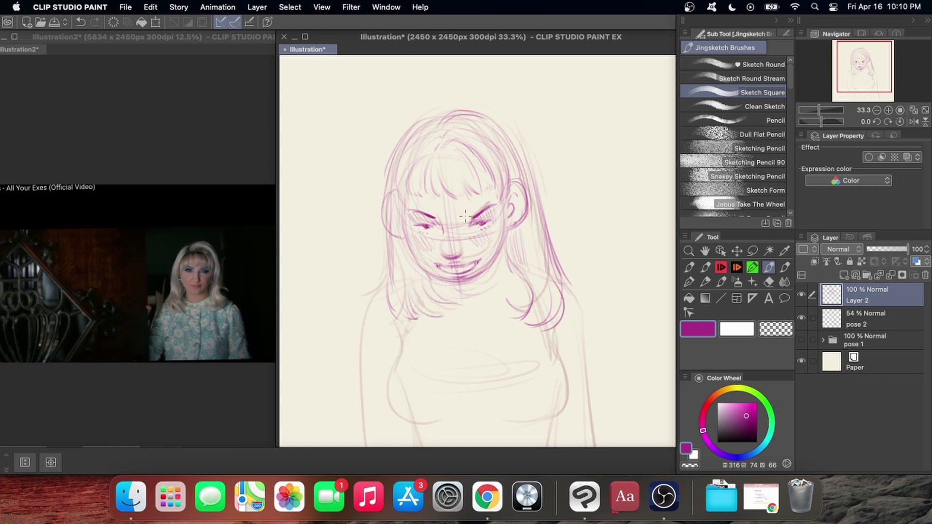
Lasso the nose on Layer 2, shift it slightly to the right with a transform and clear the selection.
key("super+minus")
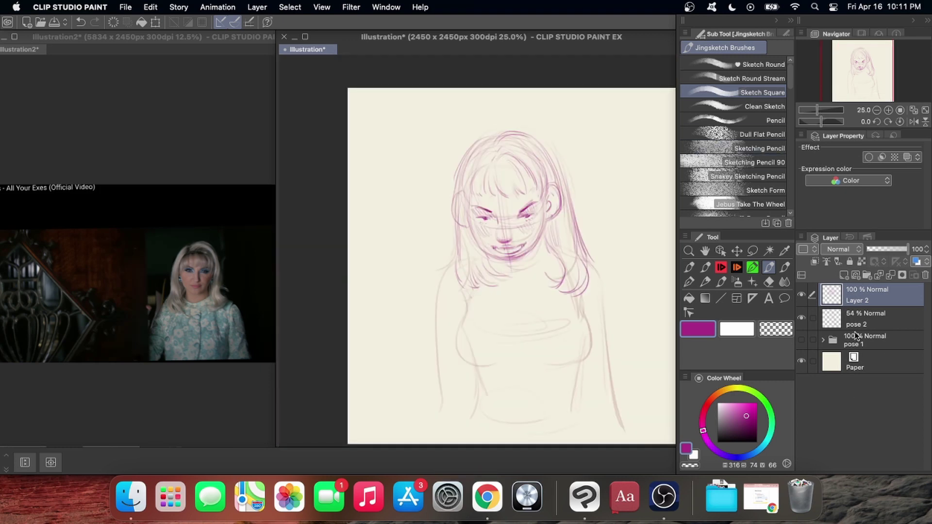
key("super+equal")
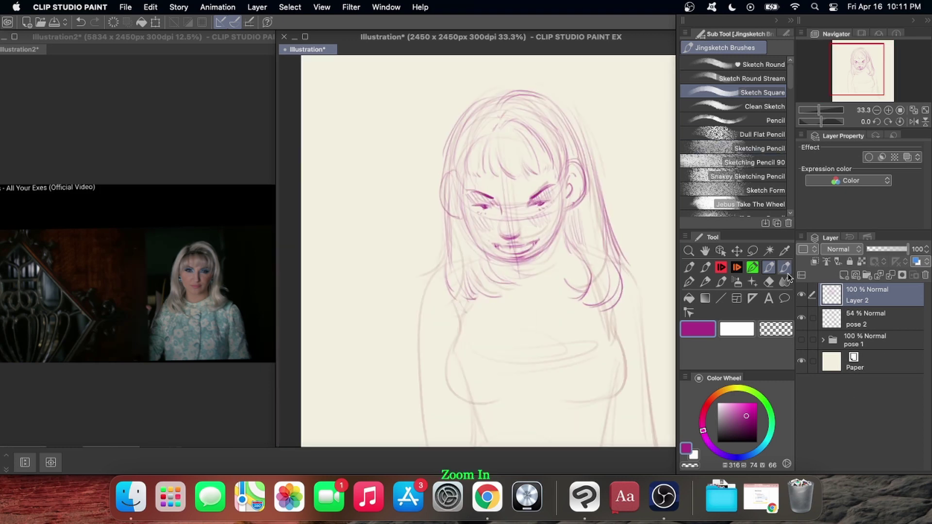
key("super+equal")
key("super+z")
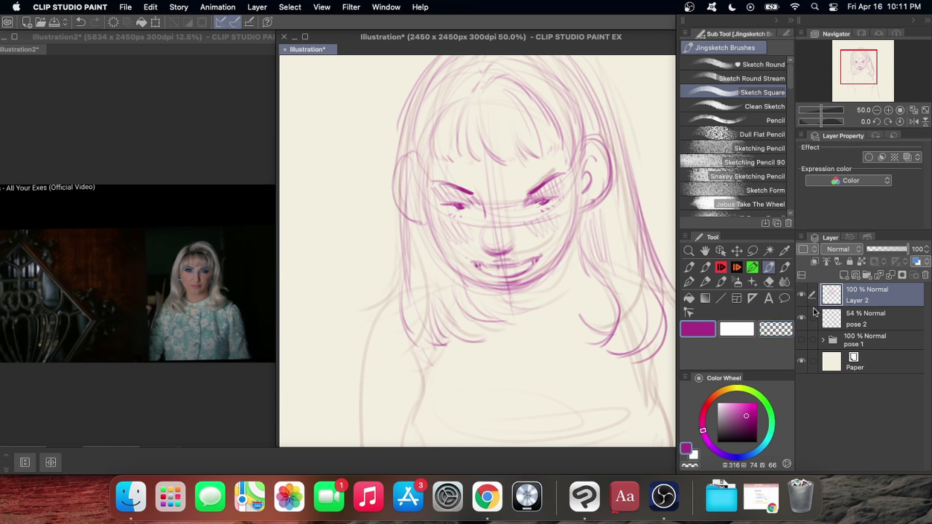
key("m")
left_click_drag(490, 220, 486, 221)
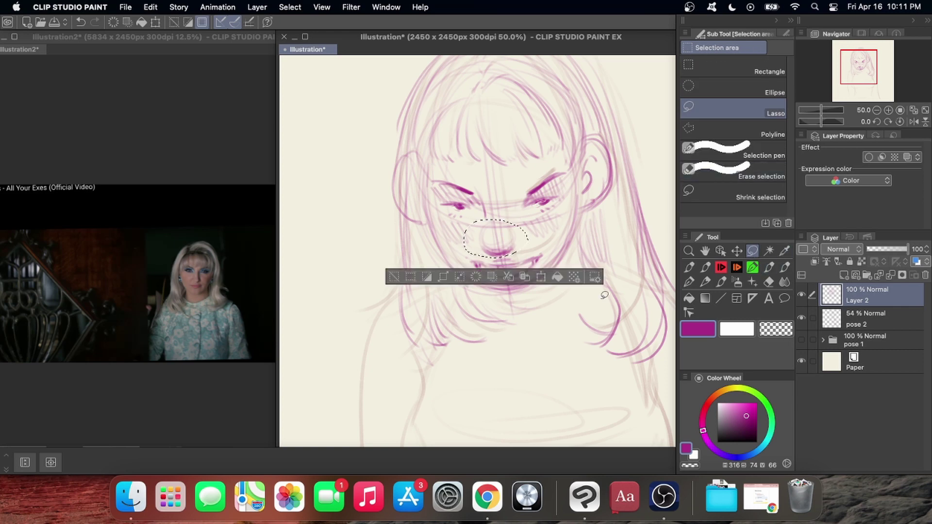
left_click(443, 276)
left_click(366, 211)
left_click(132, 7)
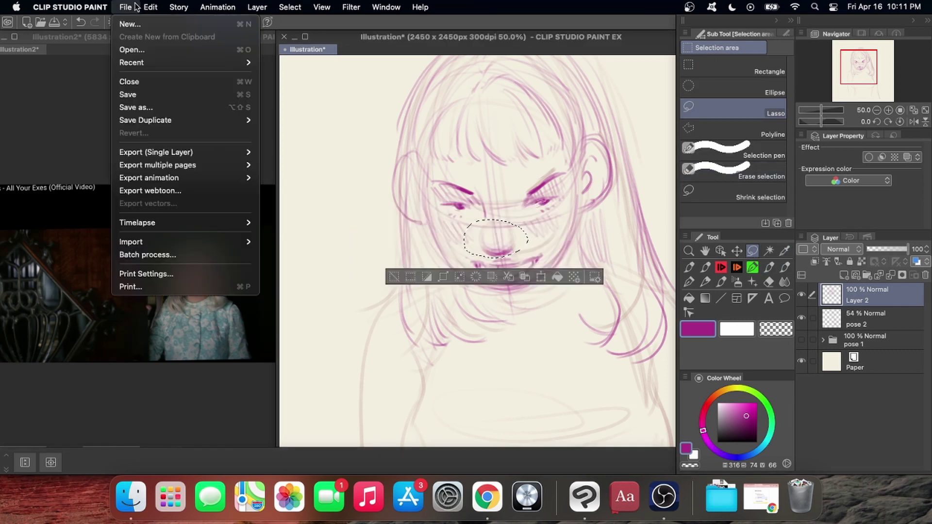
mouse_move(157, 7)
mouse_move(162, 286)
left_click(359, 287)
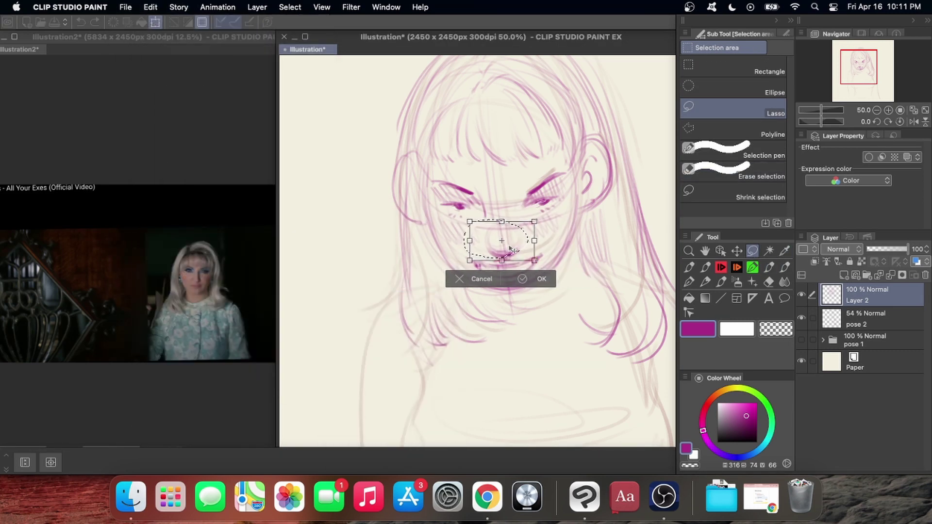
left_click(538, 278)
left_click(290, 7)
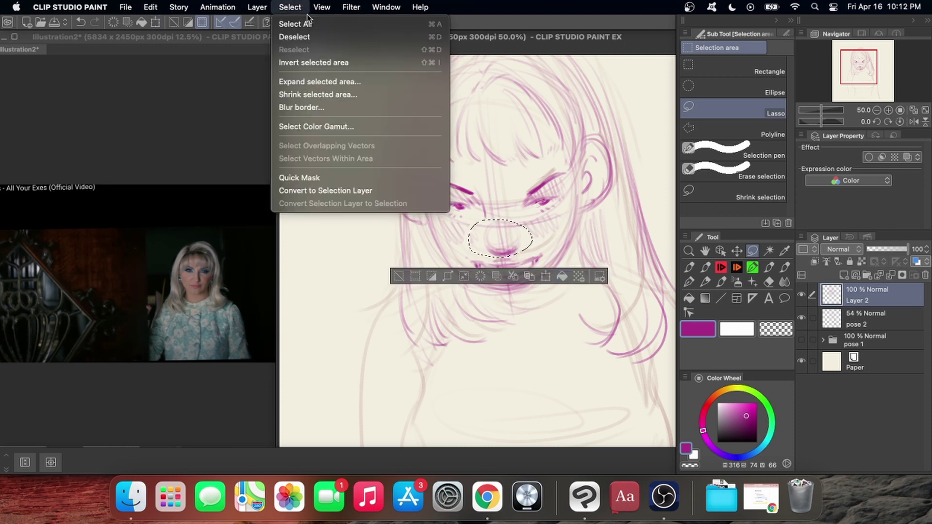
left_click(340, 36)
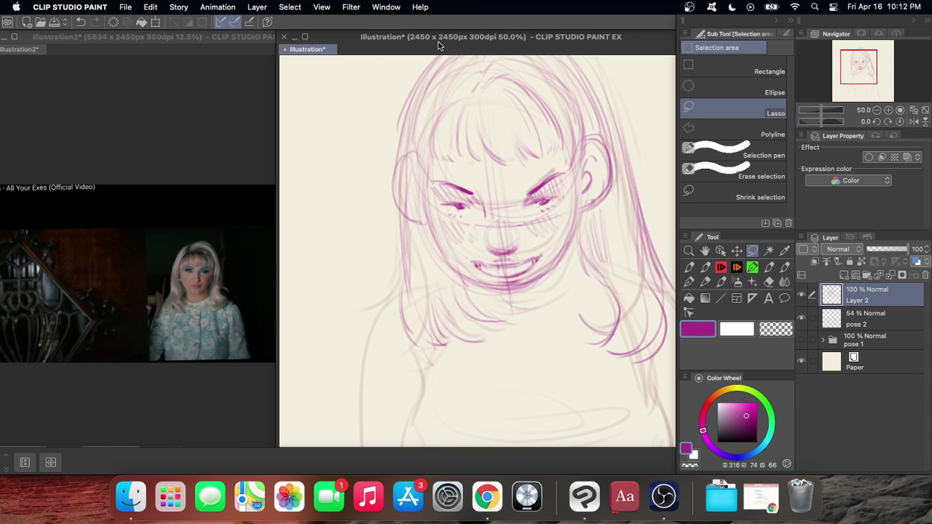
left_click(770, 266)
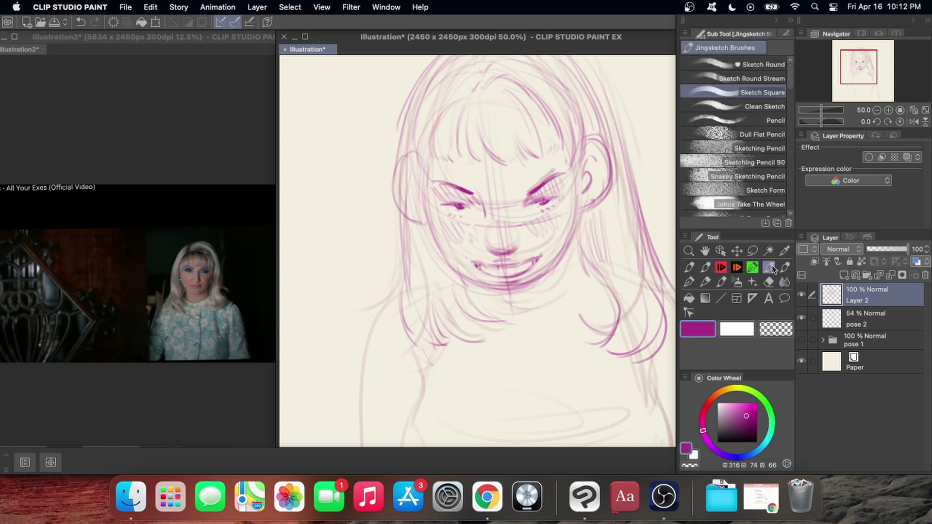
mouse_move(575, 239)
left_mouse_down()
mouse_move(592, 282)
mouse_move(531, 324)
left_mouse_up()
left_click_drag(576, 283, 514, 319)
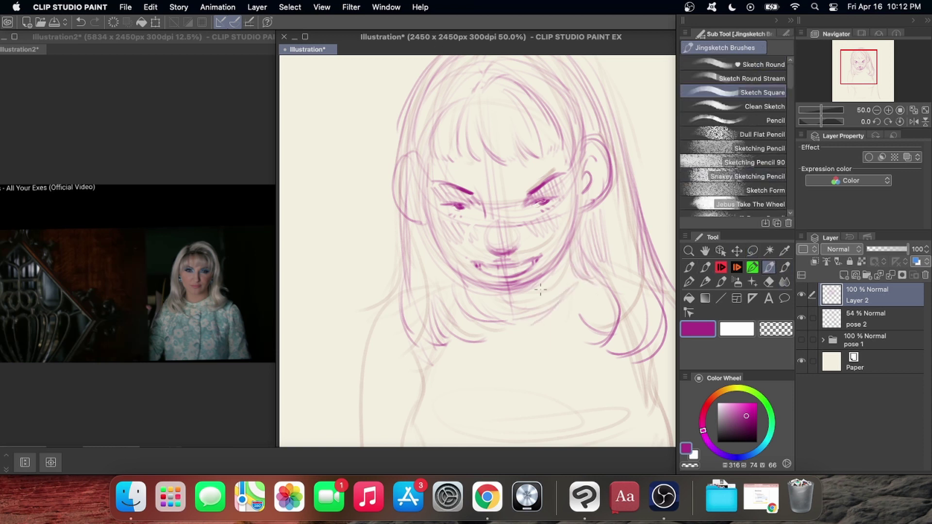
key("super+z")
key("super+z")
key("super+minus")
key("super+minus")
key("super+equal")
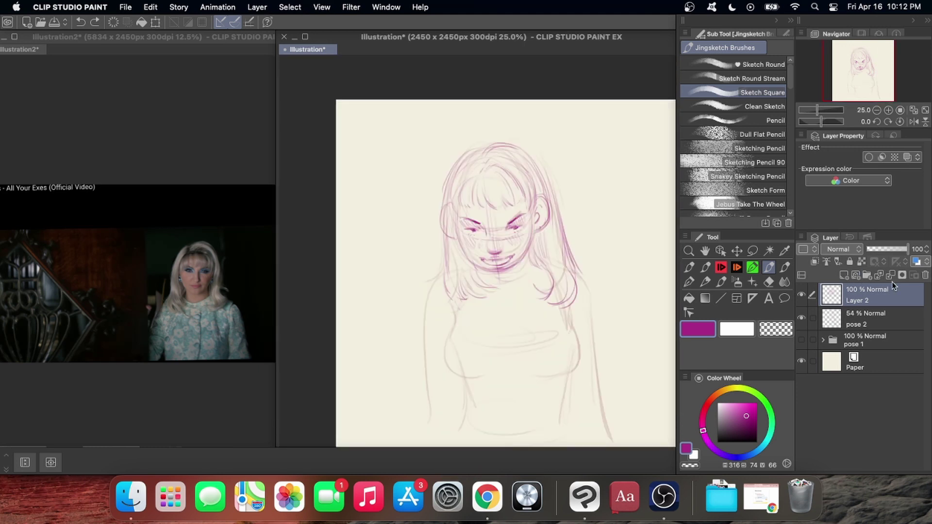
Add a new layer above Layer 2 and set the drawing colour to dark maroon (H 341, S 78, V 35).
left_click(844, 275)
left_click(702, 416)
left_click(748, 428)
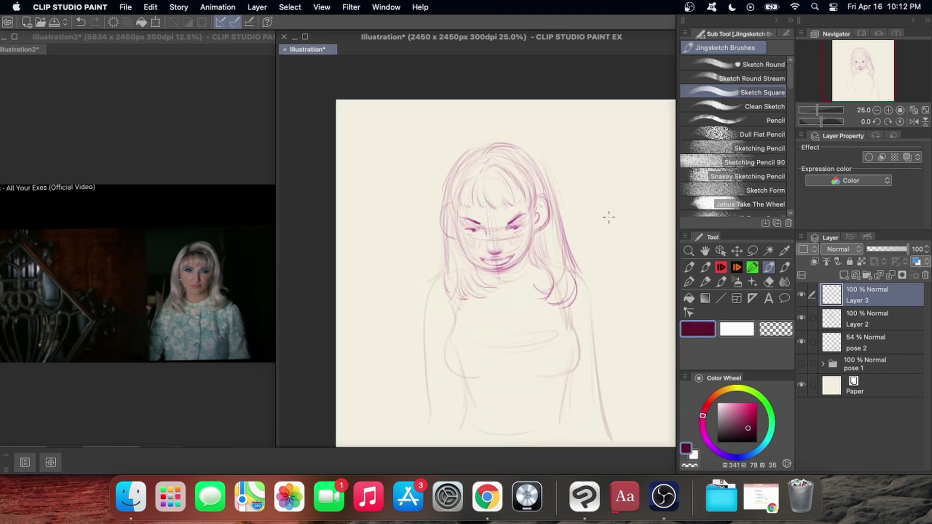
Sketch the jacket's round collar, vertical centre opening and two oval buttons with the Sketch Square brush.
key("space")
left_click_drag(588, 249, 560, 217)
left_click(769, 268)
key("super+equal")
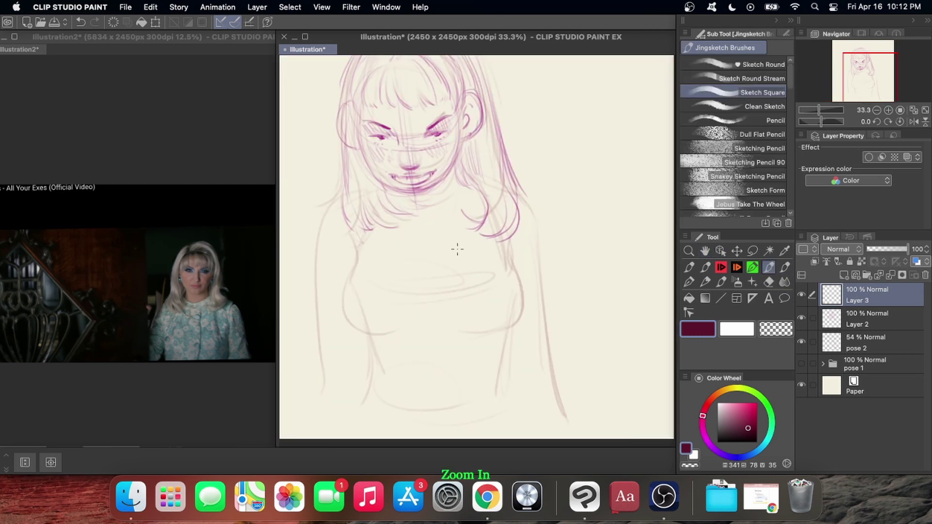
left_click_drag(400, 205, 435, 204)
key("super+z")
key("super+z")
key("super+z")
left_click_drag(427, 216, 438, 419)
left_click_drag(451, 187, 422, 209)
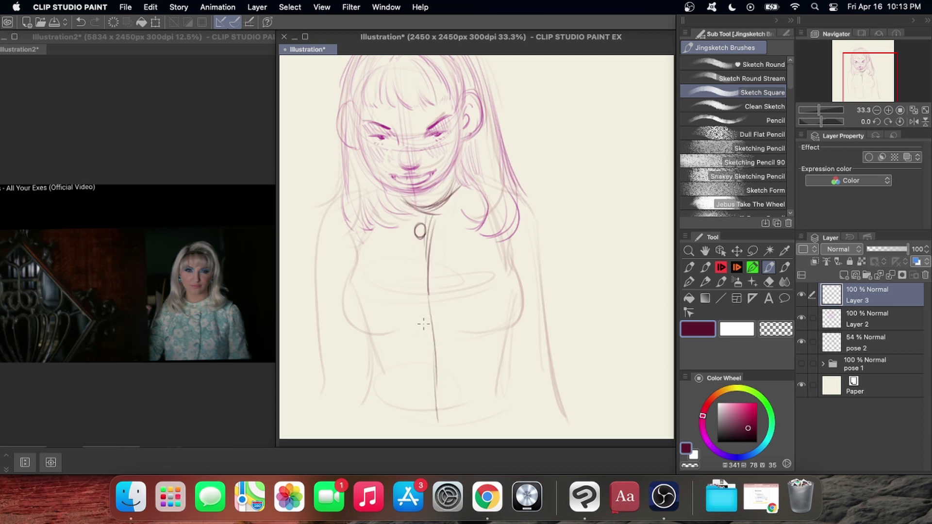
left_click_drag(421, 314, 423, 320)
Sketch both side contours of the jacket from the armpits over the bust to the waist.
left_click_drag(350, 241, 344, 324)
key("super+z")
mouse_move(340, 237)
left_mouse_down()
mouse_move(343, 306)
mouse_move(363, 373)
left_mouse_up()
mouse_move(528, 214)
left_mouse_down()
mouse_move(514, 250)
mouse_move(525, 317)
mouse_move(512, 369)
left_mouse_up()
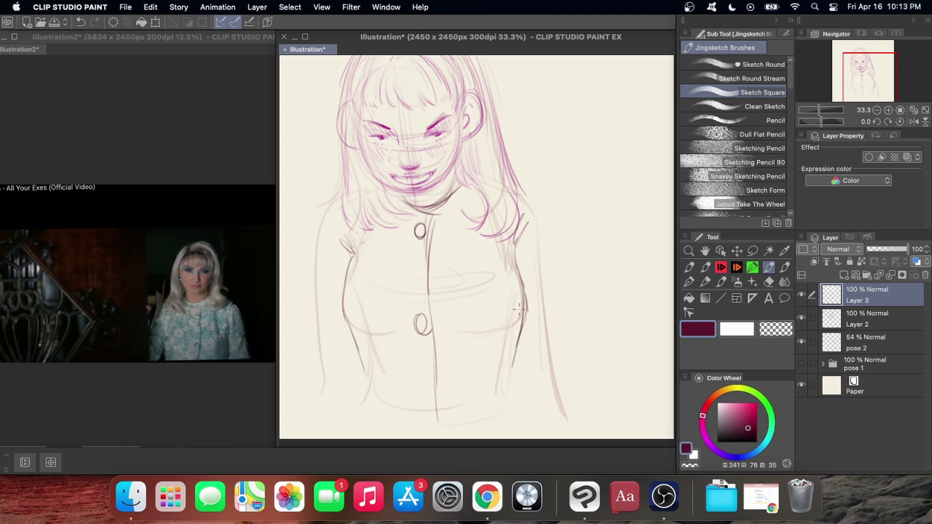
left_click_drag(523, 303, 513, 407)
left_click_drag(520, 333, 512, 417)
mouse_move(350, 326)
left_mouse_down()
mouse_move(365, 388)
mouse_move(360, 414)
left_mouse_up()
left_click_drag(516, 358, 512, 411)
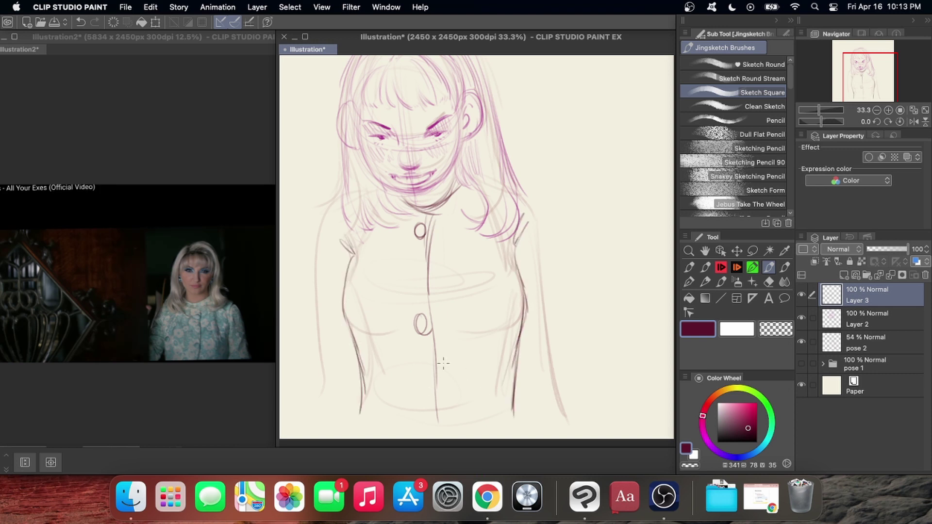
Sketch the jacket's shoulders and the outer contours of both hanging sleeves.
left_click_drag(339, 196, 321, 254)
mouse_move(518, 198)
left_mouse_down()
mouse_move(542, 233)
mouse_move(548, 285)
left_mouse_up()
key("super+z")
left_click_drag(539, 225, 551, 388)
left_click_drag(544, 289, 560, 418)
left_click_drag(319, 261, 323, 381)
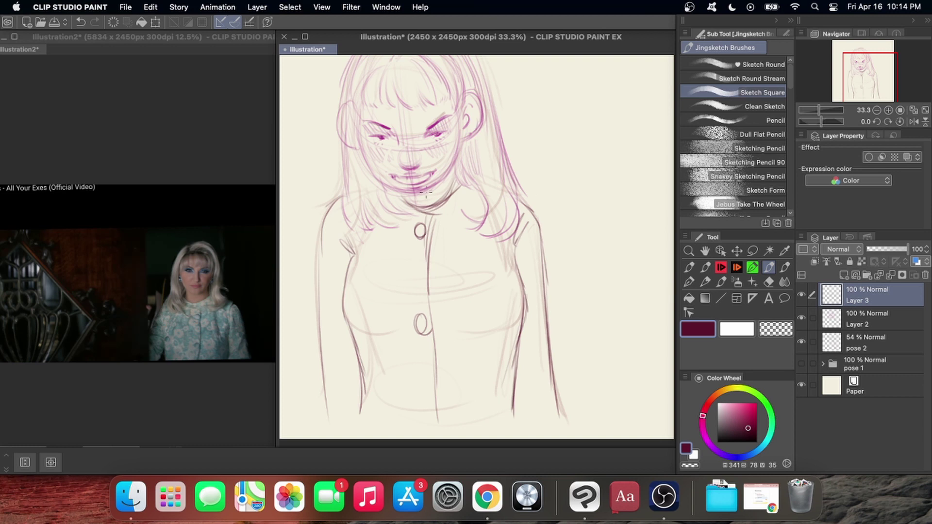
Add a new layer on top and lower the opacity of Layer 3 to 73% and Layer 2 to 85%.
left_click(843, 275)
left_click(878, 318)
left_click(896, 249)
left_click(878, 342)
left_click(894, 249)
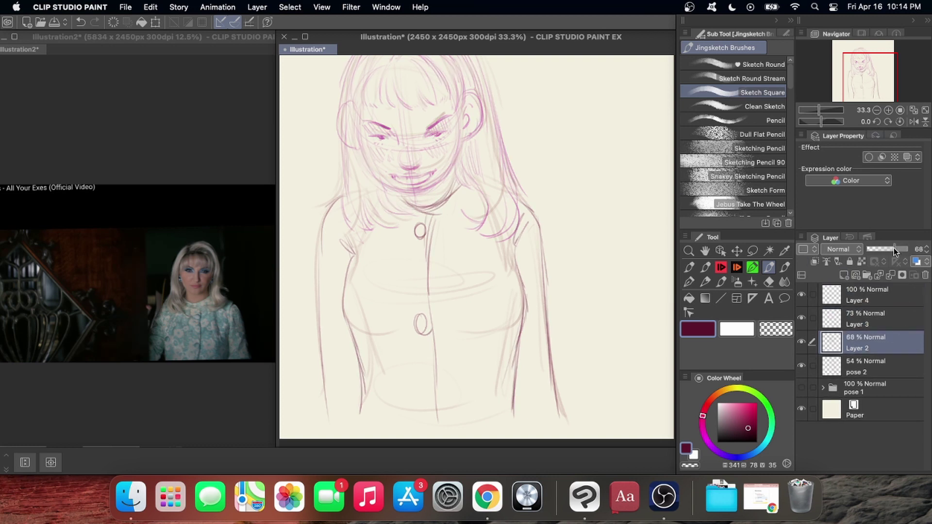
Make Layer 4 active and set the drawing colour to dark violet (H 254, S 74, V 41).
left_click(886, 301)
left_click(750, 391)
left_click(733, 439)
left_click(728, 456)
left_click(746, 426)
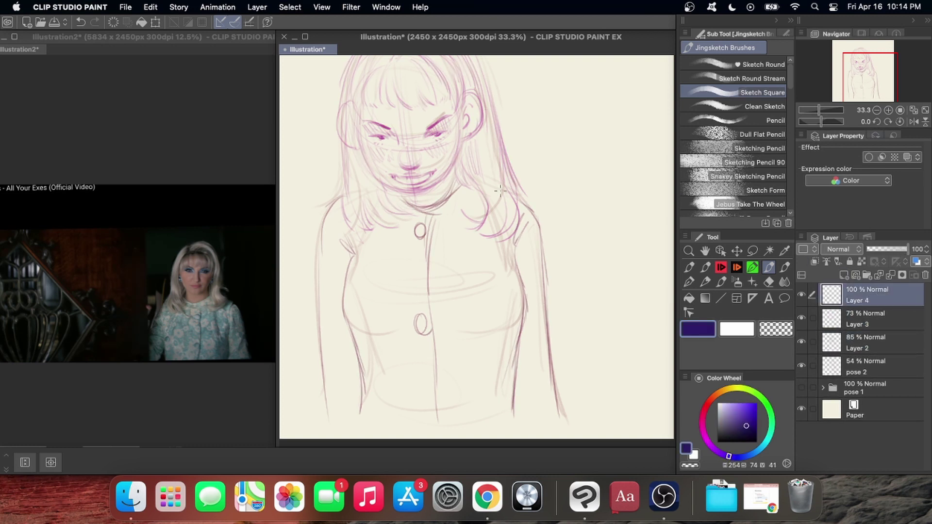
Try raised, curved shoulder lines on both sides of the neck on Layer 4.
key("super+z")
mouse_move(450, 175)
left_mouse_down()
mouse_move(454, 193)
mouse_move(512, 194)
mouse_move(537, 212)
mouse_move(526, 196)
left_mouse_up()
key("super+z")
key("super+z")
left_click_drag(376, 183, 326, 206)
key("super+z")
mouse_move(457, 171)
left_mouse_down()
mouse_move(513, 190)
mouse_move(468, 179)
mouse_move(492, 185)
left_mouse_up()
mouse_move(457, 170)
left_mouse_down()
mouse_move(514, 193)
mouse_move(547, 223)
left_mouse_up()
Move the head and hair on Layer 2 slightly down and to the right, and pick the loish_hard round brush.
left_click(840, 344)
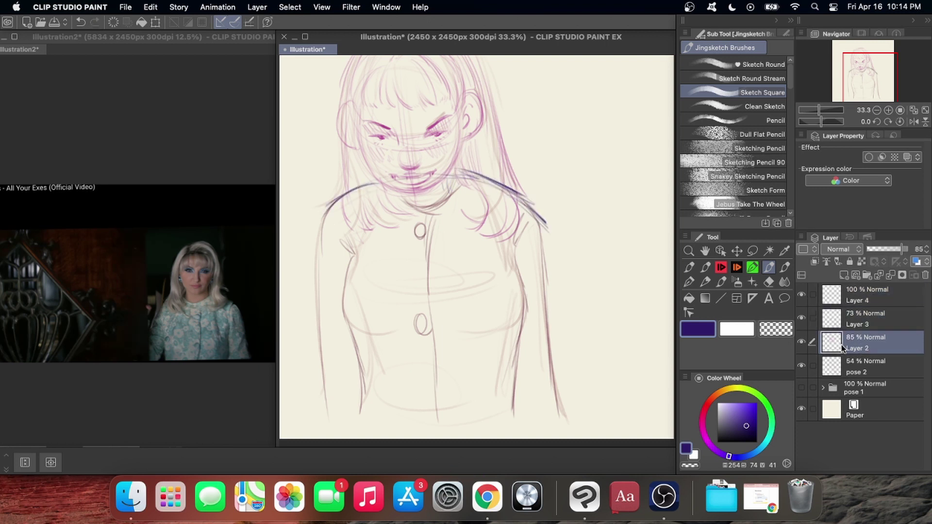
left_click(802, 342)
left_click(801, 343)
left_click(736, 250)
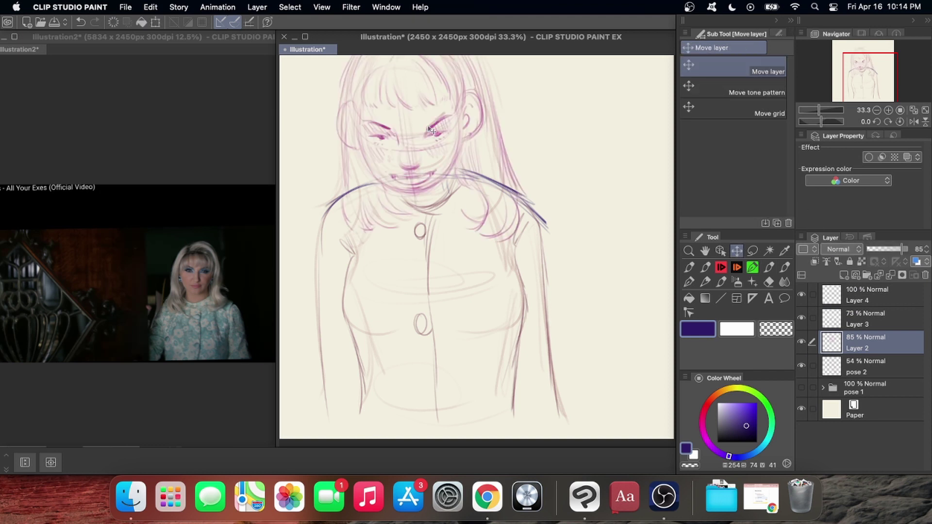
left_click_drag(468, 116, 478, 132)
left_click(688, 267)
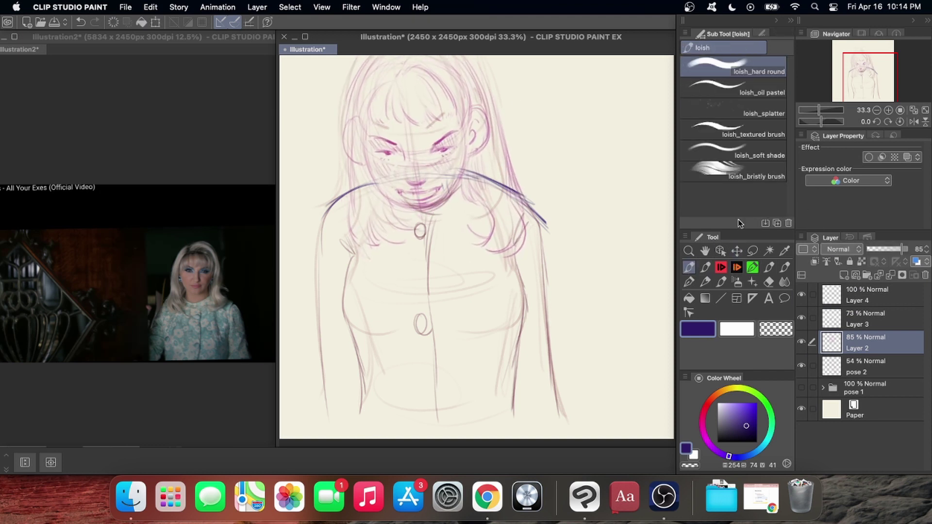
Delete Layer 4 with the violet shoulder lines.
left_click(883, 321)
left_click(801, 295)
left_click(890, 299)
left_click(925, 276)
left_click(534, 206)
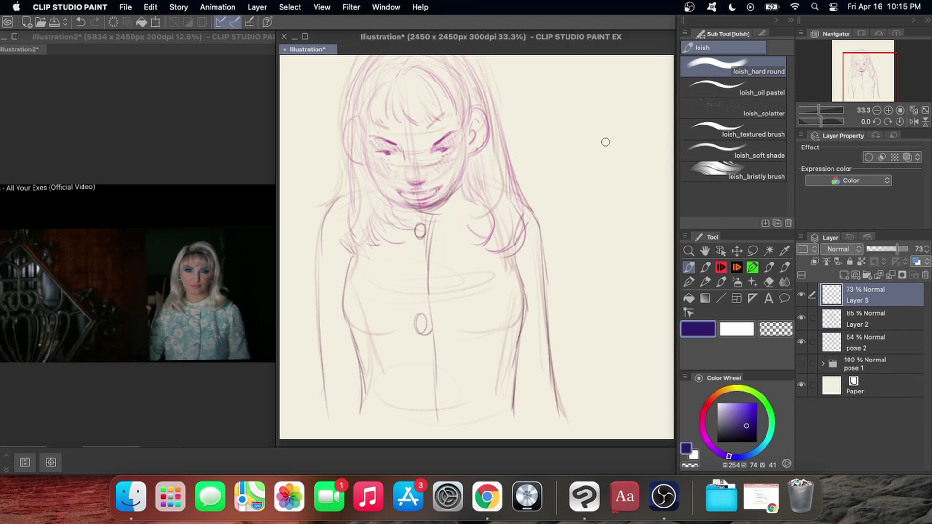
Erase the irises of both eyes on Layer 2 with the Hard eraser.
key("super+minus")
key("super+minus")
key("super+plus")
key("super+plus")
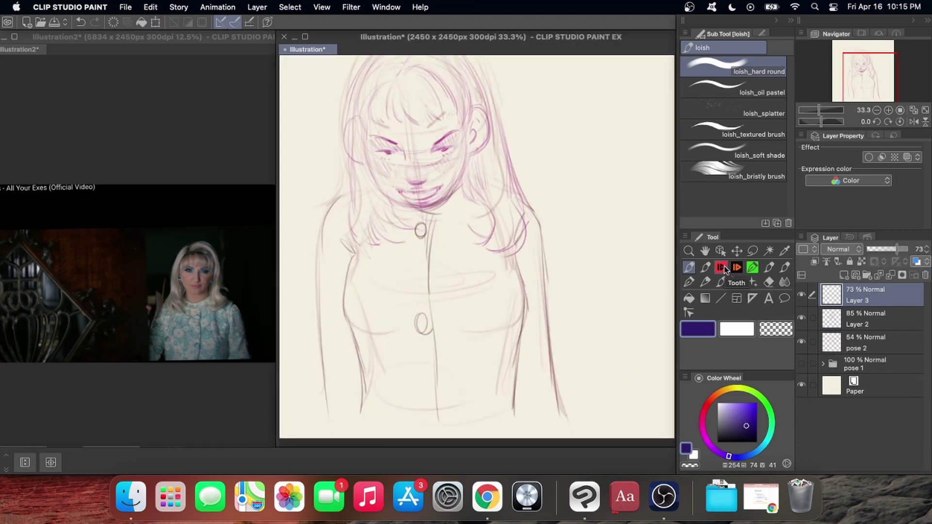
left_click(891, 329)
key("super+plus")
key("super+plus")
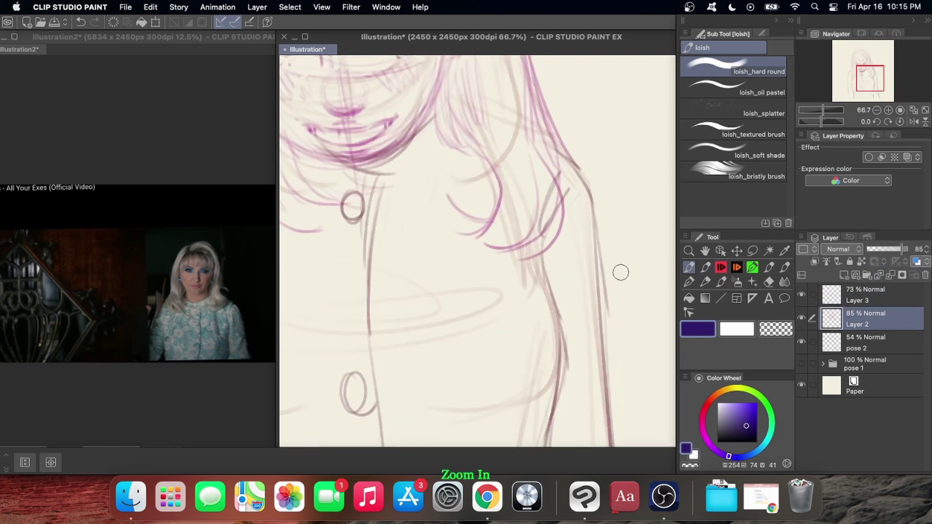
key("super+minus")
key("super+minus")
key("super+minus")
left_click_drag(470, 177, 517, 170)
key("super+plus")
key("super+plus")
key("super+plus")
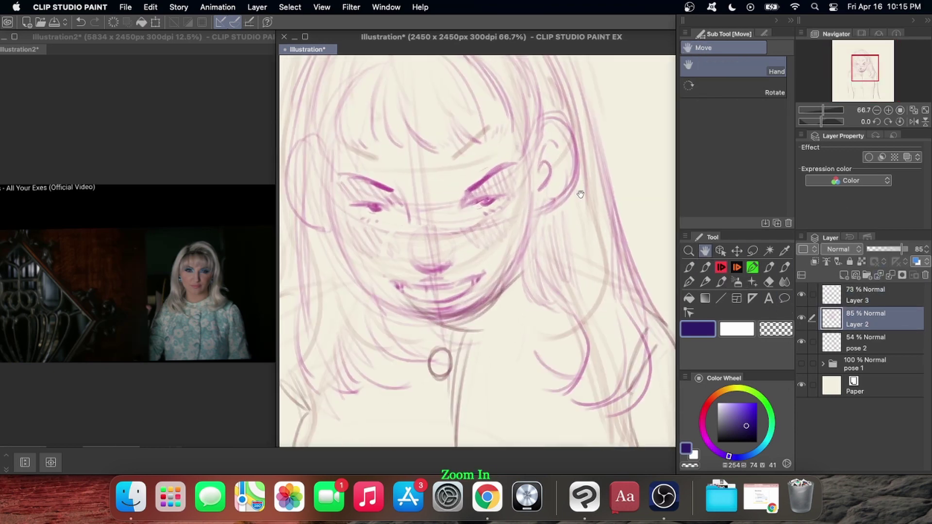
key("e")
left_click_drag(366, 207, 380, 210)
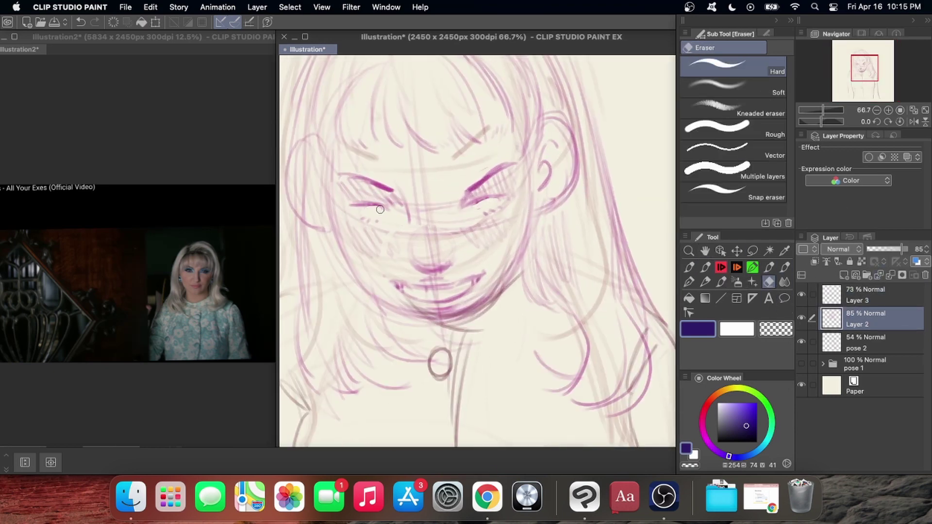
Redraw the irises of both eyes in dark violet on Layer 2 with the Jingsketch Sketch Square brush.
left_click(722, 279)
left_click(689, 281)
left_click(768, 268)
left_click_drag(482, 202, 493, 199)
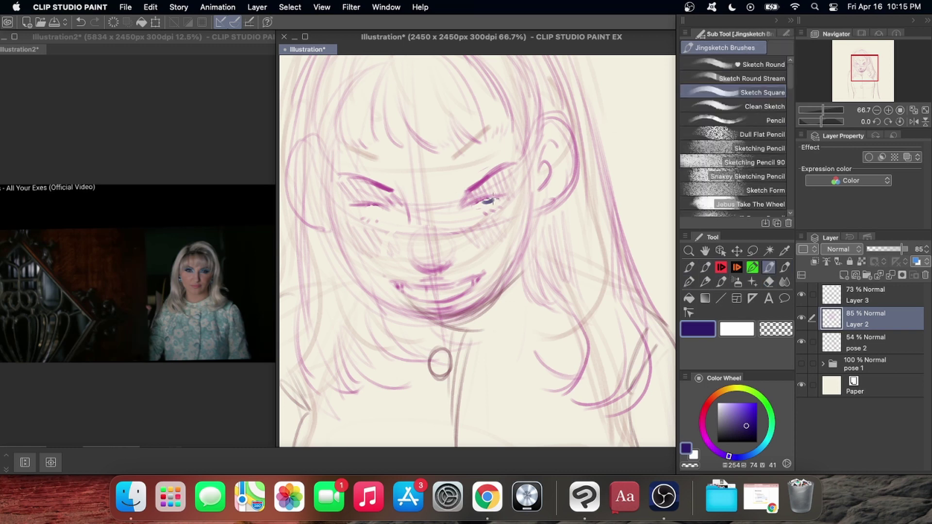
key("super+z")
Raise the opacity of Layer 3 to 100%.
key("super+minus")
key("super+minus")
key("super+minus")
left_click(883, 305)
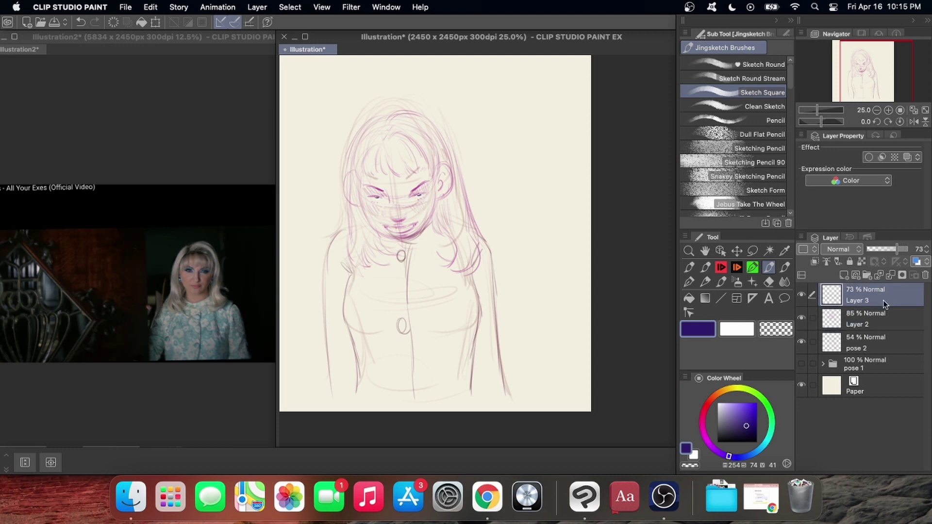
left_click(907, 250)
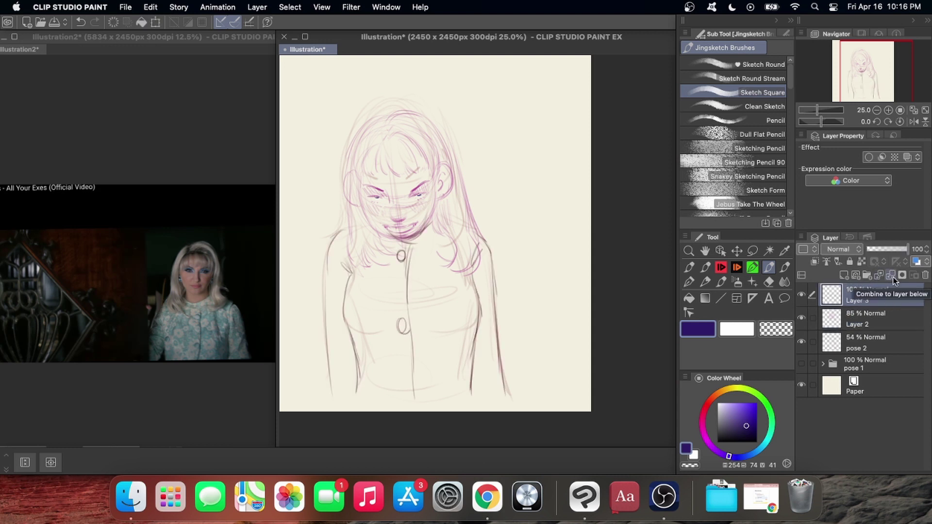
Set the opacity of Layer 2 to 76% and of pose 2 to 28%, and make Layer 3 active.
left_click(804, 325)
left_click(876, 297)
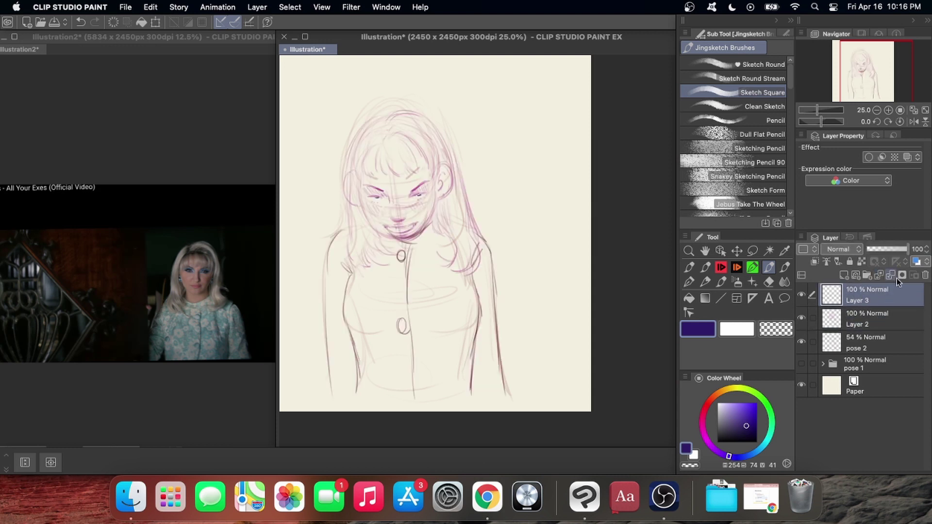
left_click(892, 318)
left_click(898, 248)
left_click(887, 343)
left_click(878, 249)
left_click(890, 315)
left_click(894, 290)
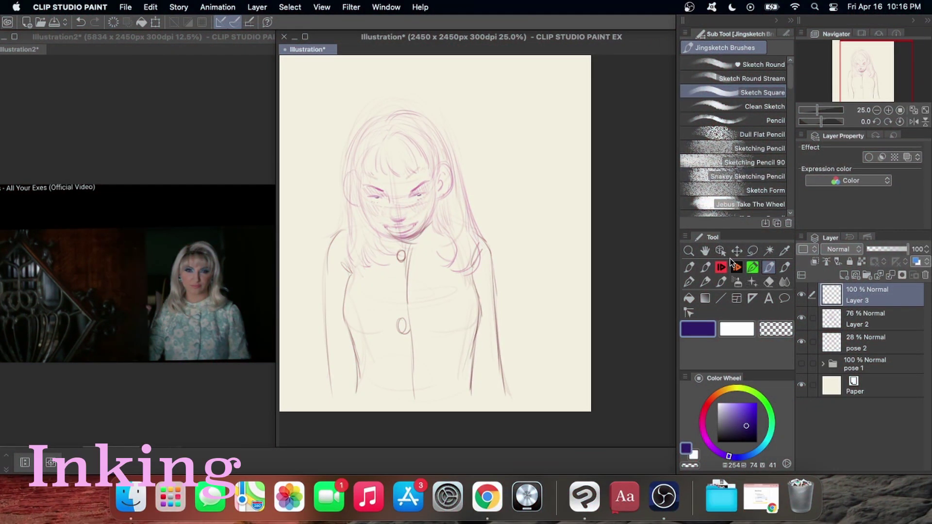
Try the Bassy brush with a test stroke beside the figure.
left_click(753, 267)
left_click_drag(492, 205, 535, 246)
key("super+z")
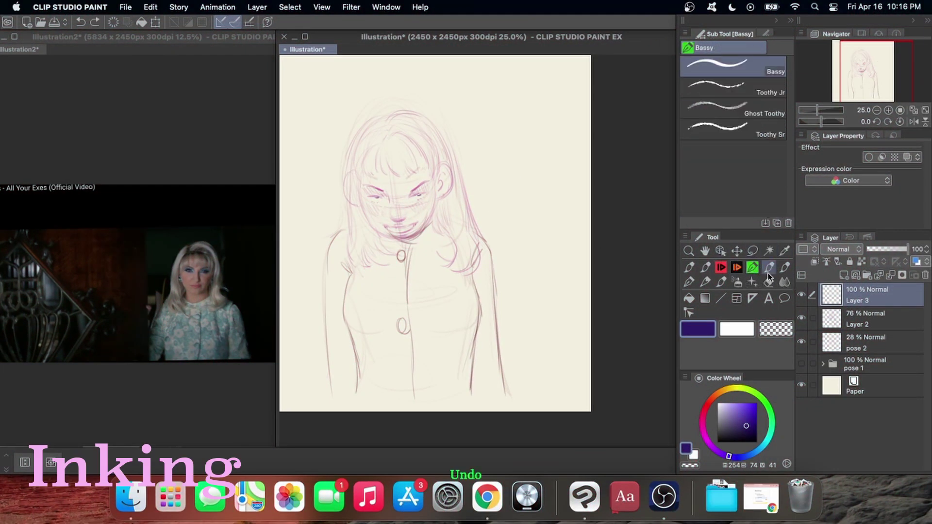
Choose the MRCOOL brush from the banana boi brushes for inking.
left_click(705, 267)
key("super+z")
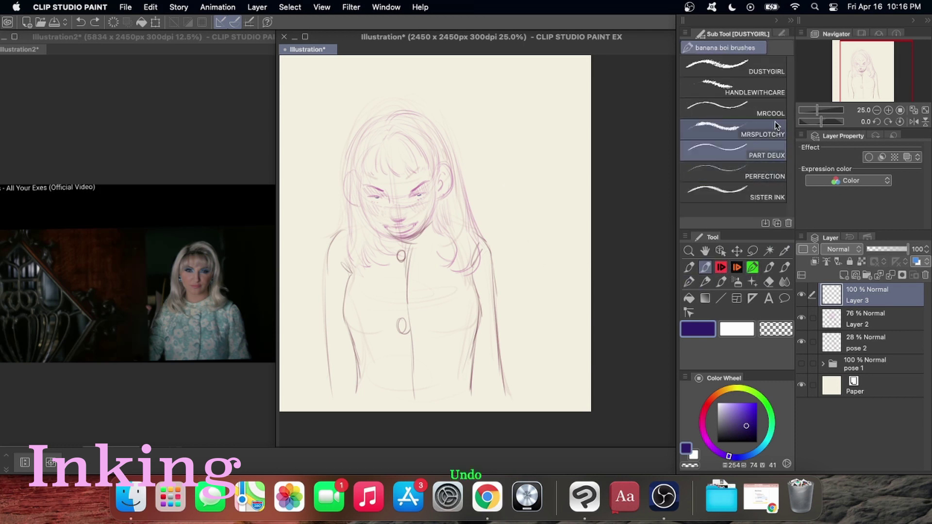
left_click(770, 113)
key("super+plus")
key("space")
left_click_drag(500, 250, 578, 251)
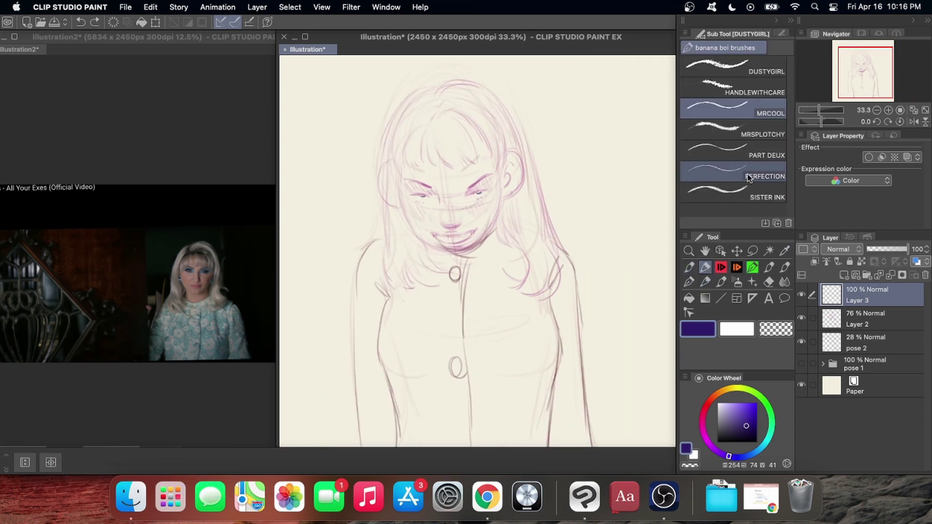
Ink the pointed central locks of the fringe on Layer 3, following the violet sketch.
key("super+equal")
key("super+z")
mouse_move(413, 129)
left_mouse_down()
mouse_move(449, 191)
mouse_move(439, 196)
left_mouse_up()
key("super+z")
key("super+z")
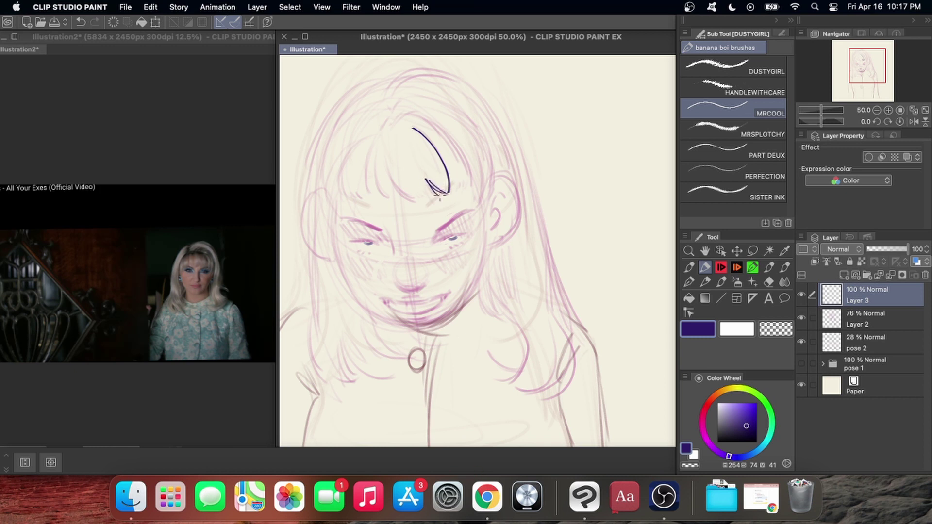
key("super+z")
left_click_drag(382, 155, 415, 202)
left_click_drag(397, 188, 422, 200)
left_click_drag(422, 196, 428, 200)
Ink the outer curve of the fringe from the parting down towards the right-hand temple.
left_click_drag(402, 120, 383, 152)
key("super+z")
left_click_drag(402, 115, 473, 184)
key("super+z")
left_click_drag(400, 113, 467, 184)
key("super+z")
left_click_drag(459, 152, 470, 188)
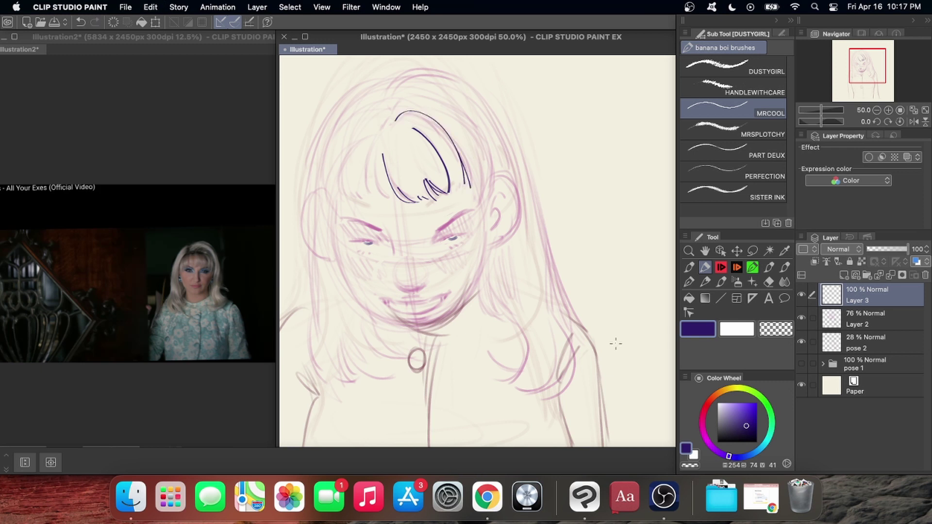
key("super+z")
key("super+z")
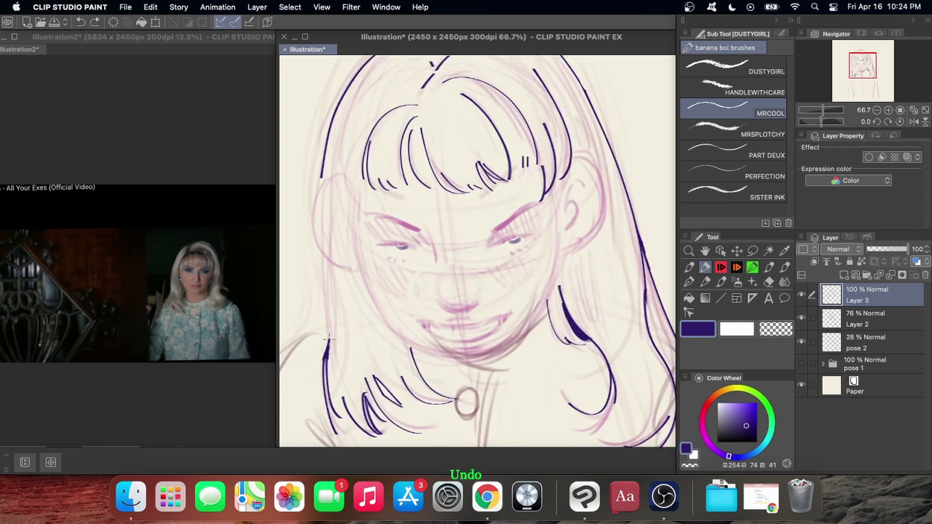
Ink the hair's edge along the left-hand side of the face and lengthen the line above the ear.
left_click_drag(322, 255, 328, 340)
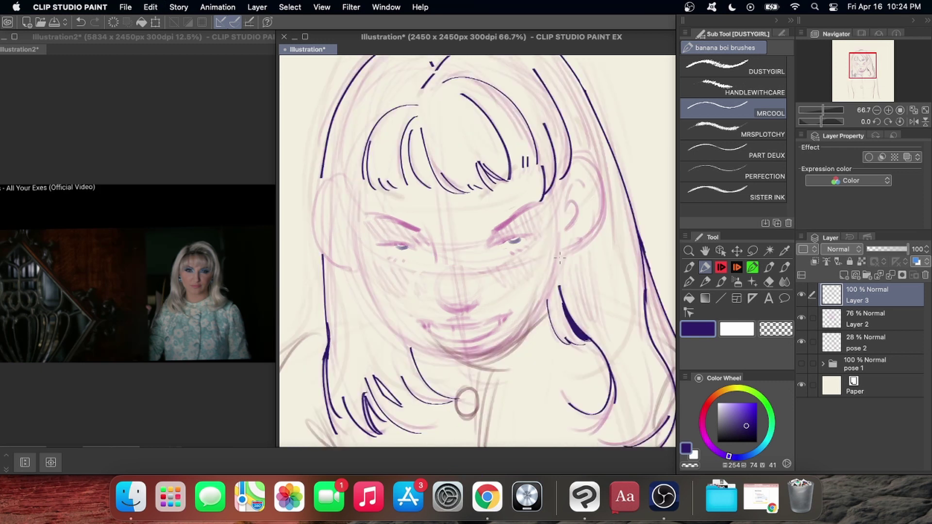
key("super+minus")
key("super+equal")
left_click_drag(322, 174, 320, 186)
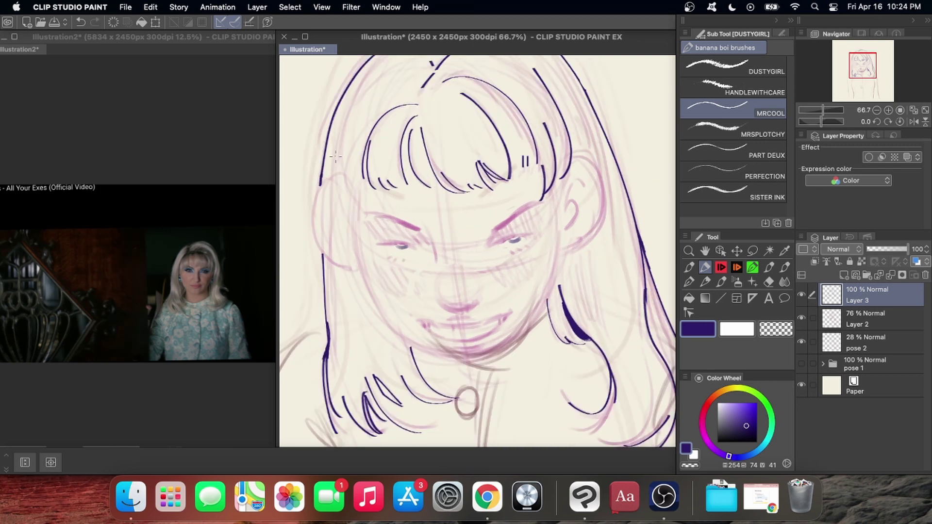
Add a new layer above Layer 3 and set the drawing colour to near-black violet (H 254, S 41, V 19).
key("super+minus")
key("super+minus")
key("super+minus")
left_click(843, 277)
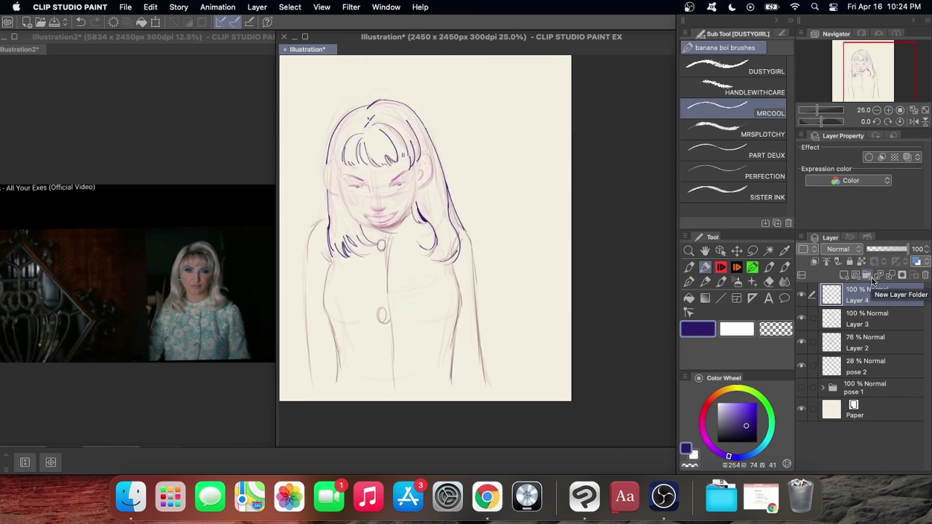
key("super+equal")
key("super+equal")
key("super+minus")
key("super+minus")
left_click(705, 251)
left_click_drag(509, 290, 585, 304)
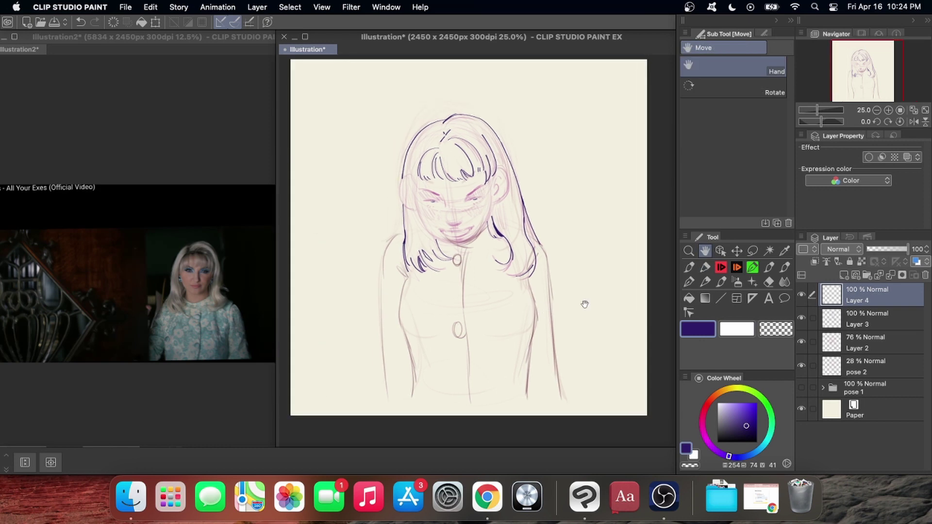
key("super+equal")
key("b")
key("super+equal")
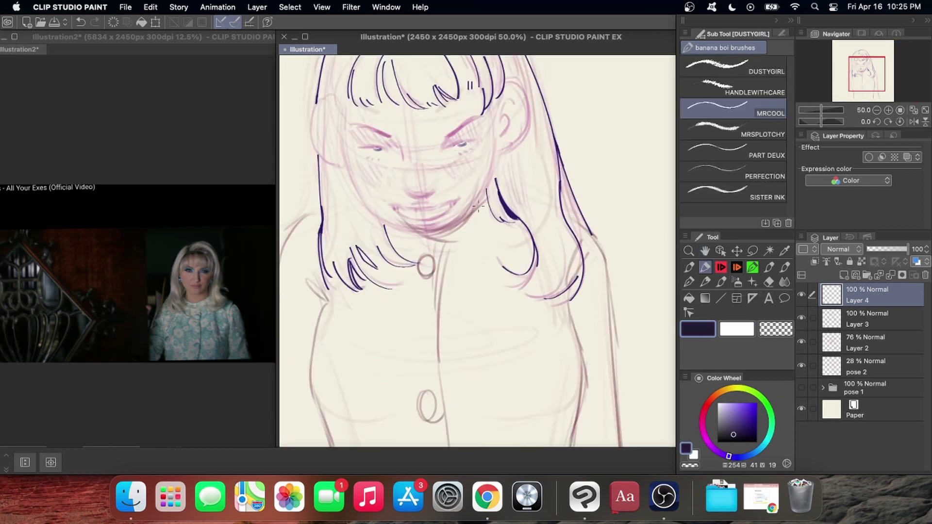
Ink the upper lid line of the right-hand eye and fill in its iris.
key("super+equal")
key("super+equal")
key("super+equal")
key("super+z")
left_click_drag(411, 165, 500, 140)
key("super+z")
key("super+z")
key("super+z")
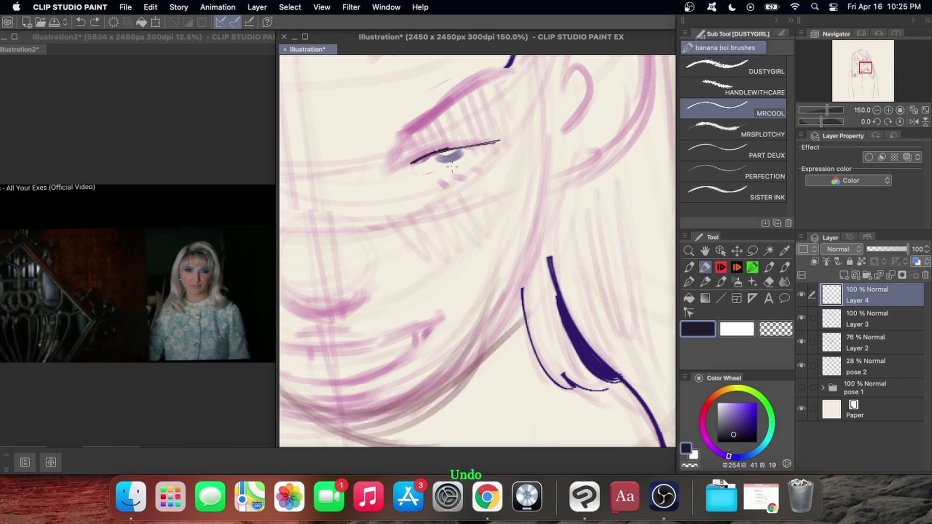
left_click_drag(435, 155, 460, 150)
key("super+z")
key("super+z")
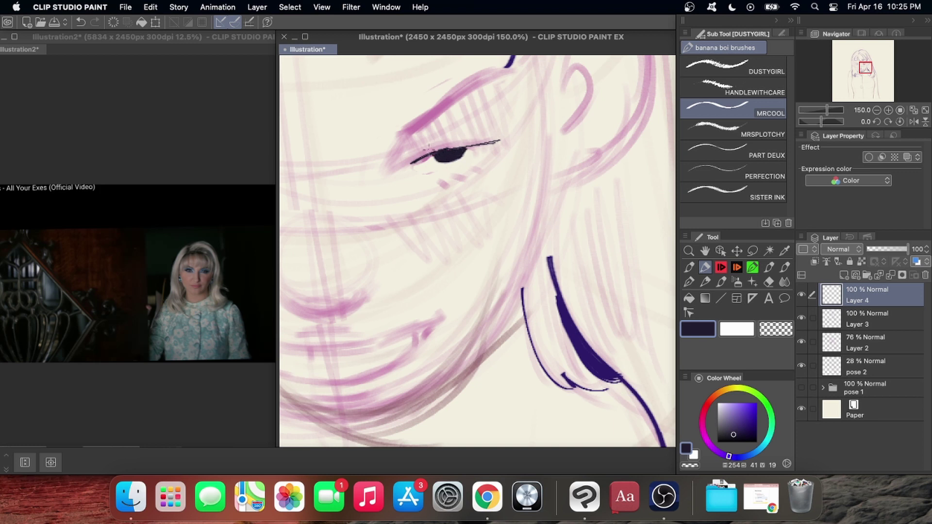
Ink the inner crease and the lower lashes of the right-hand eye.
mouse_move(391, 174)
left_mouse_down()
mouse_move(408, 141)
mouse_move(420, 146)
left_mouse_up()
key("super+z")
key("super+z")
left_click_drag(486, 163, 480, 160)
key("super+minus")
key("super+minus")
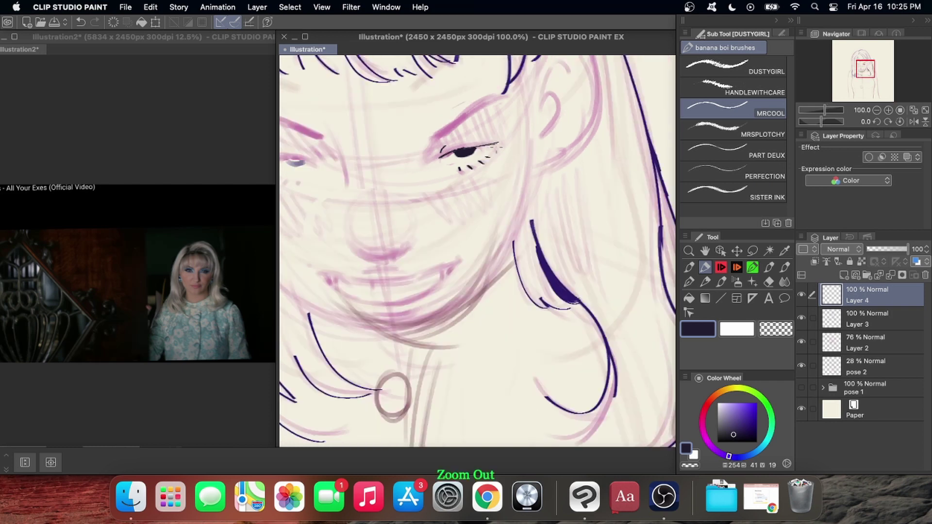
Ink the fold beside the nose bridge and begin the upper lid line of the left-hand eye.
key("super+plus")
mouse_move(345, 180)
left_mouse_down()
mouse_move(330, 146)
mouse_move(341, 165)
mouse_move(474, 199)
left_mouse_up()
key("super+z")
key("super+minus")
key("super+minus")
left_click(704, 251)
key("super+plus")
key("super+plus")
key("b")
key("super+equal")
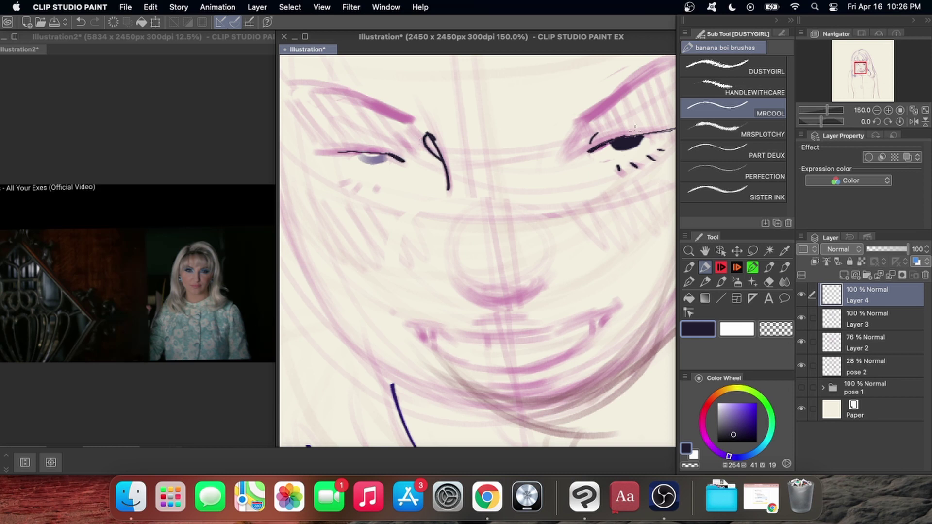
Extend the left-hand eye's upper lid line outward and fill in its iris.
left_click_drag(316, 153, 388, 158)
key("super+z")
key("super+z")
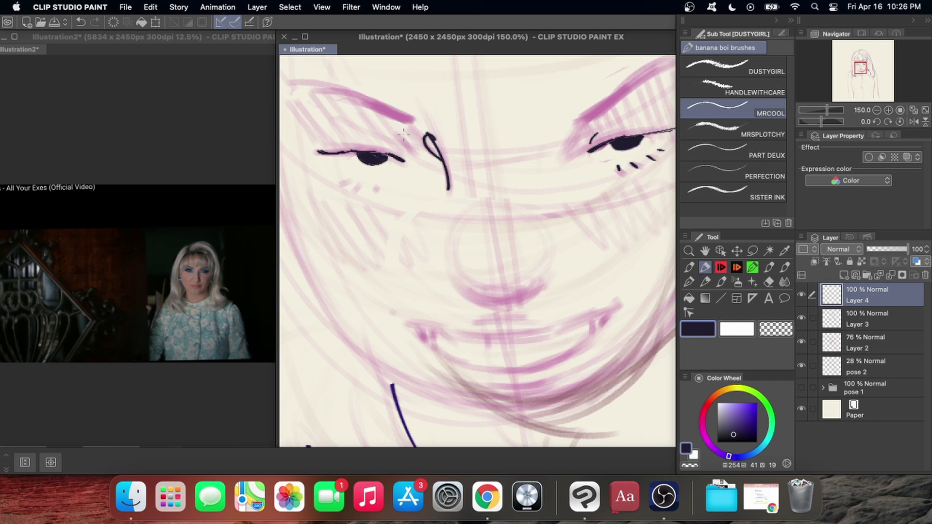
key("super+z")
Refine the upper lids of both eyes with short strokes and add lower lashes to the left-hand eye.
left_click_drag(344, 147, 382, 155)
left_click_drag(623, 137, 629, 130)
left_click_drag(652, 134, 660, 129)
left_click_drag(364, 153, 360, 146)
key("super+z")
left_click_drag(385, 177, 372, 189)
key("super+minus")
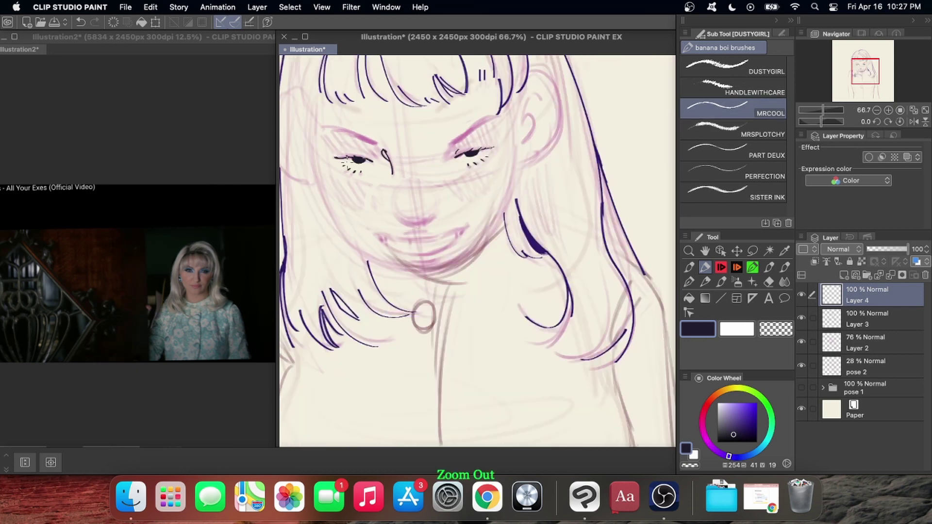
Compare the inked eyes with the rest of the figure.
key("super+minus")
key("super+minus")
key("super+plus")
key("super+plus")
key("super+plus")
key("super+plus")
key("super+minus")
key("super+minus")
key("super+minus")
Ink the right-hand eyebrow as one tapering arch from the brow's inner end up to the fringe.
key("super+plus")
key("super+plus")
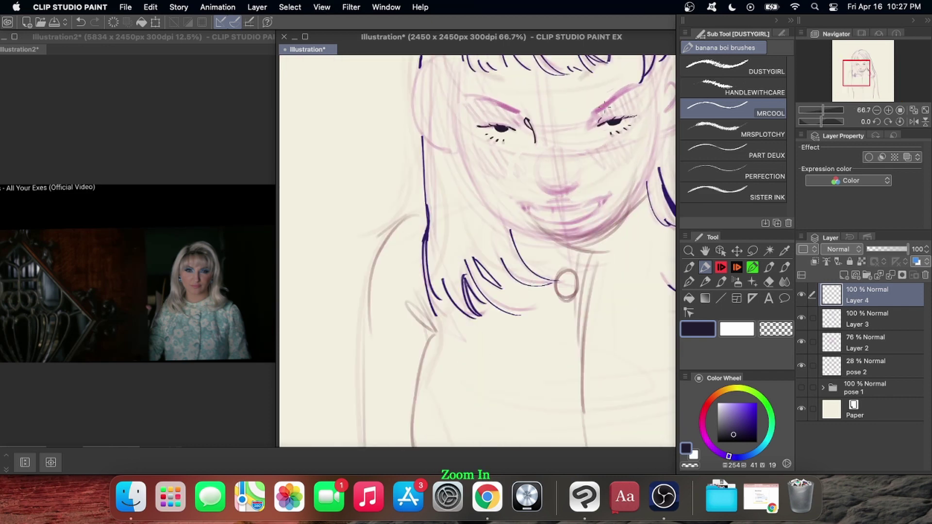
key("space")
left_click_drag(566, 234, 520, 253)
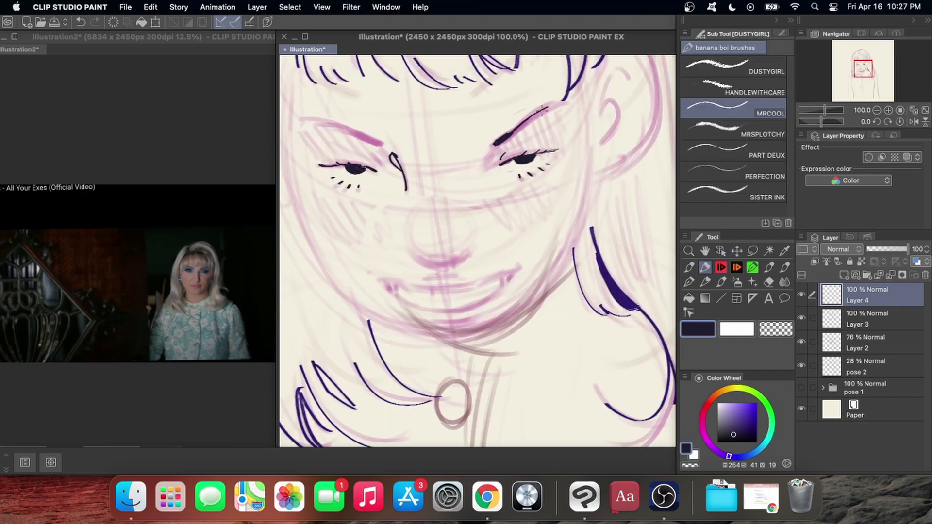
key("super+z")
left_click_drag(508, 135, 567, 103)
key("super+z")
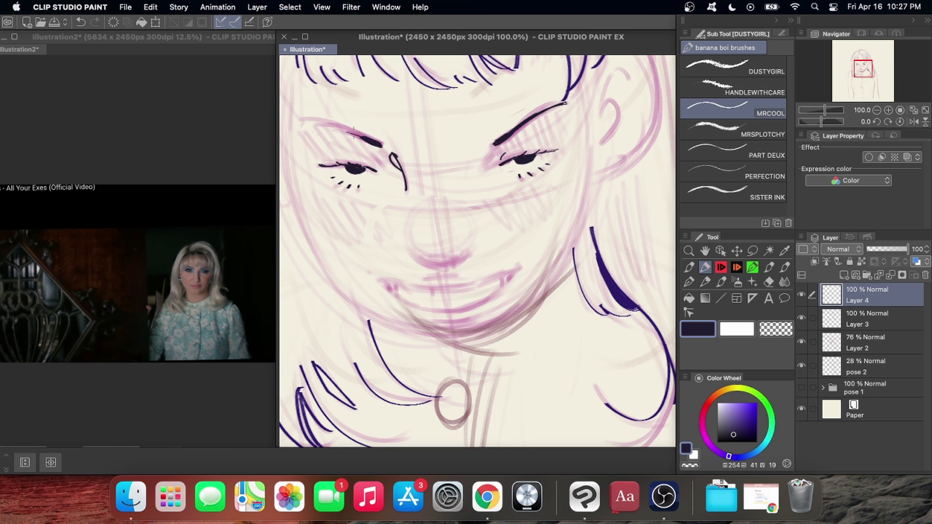
Ink the left-hand eyebrow as a tapering stroke down towards the nose bridge.
key("super+z")
left_click_drag(310, 124, 382, 145)
key("super+z")
left_click_drag(310, 125, 382, 145)
Try hatching eye shadow between the brows and lids of both eyes on Layer 4.
left_click_drag(313, 137, 342, 164)
left_click_drag(331, 131, 360, 161)
left_click_drag(351, 138, 383, 167)
left_click_drag(520, 129, 548, 149)
left_click_drag(542, 118, 562, 141)
left_click_drag(490, 149, 500, 162)
key("super+minus")
key("super+minus")
key("super+plus")
key("super+z")
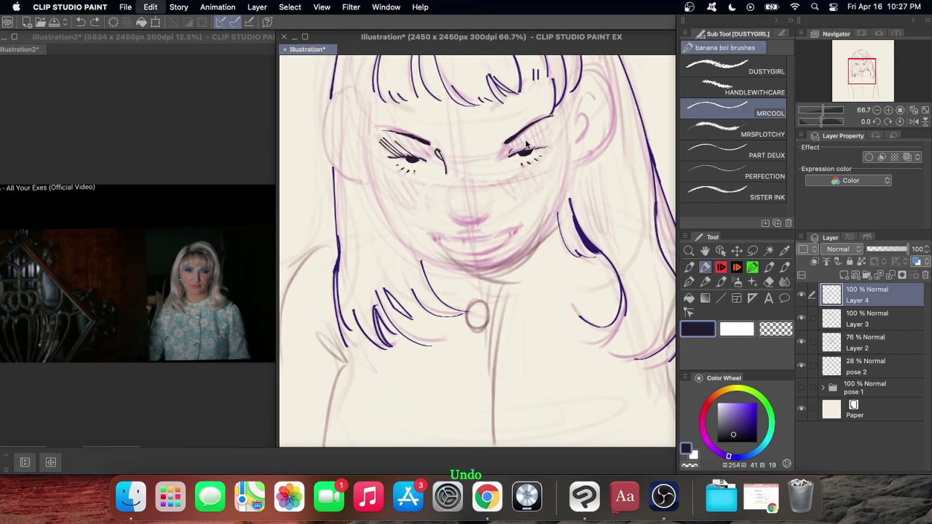
key("super+z")
key("super+z")
key("super+z")
Add a new layer above Layer 4 and hatch diagonal eye-shadow lines between the left-hand brow and lid.
left_click(843, 275)
left_click_drag(370, 140, 394, 158)
left_click_drag(376, 137, 404, 158)
left_click_drag(382, 134, 412, 155)
left_click_drag(391, 134, 426, 159)
left_click_drag(402, 137, 437, 164)
left_click_drag(412, 141, 445, 167)
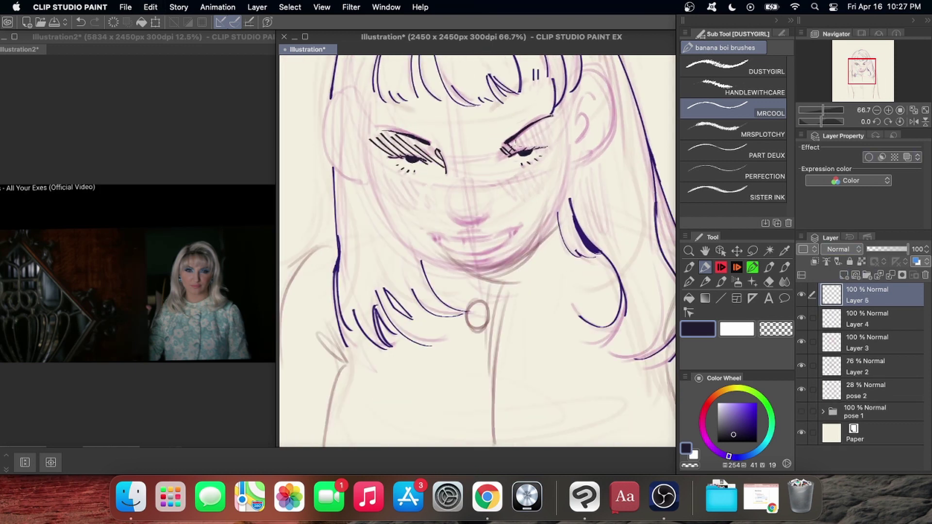
Hatch diagonal eye-shadow lines between the right-hand brow and lid, and lower Layer 5's opacity to 34%.
left_click_drag(516, 139, 528, 150)
key("super+z")
key("super+z")
left_click_drag(534, 127, 540, 150)
left_click_drag(535, 126, 548, 147)
mouse_move(543, 122)
left_mouse_down()
mouse_move(564, 142)
mouse_move(564, 130)
left_mouse_up()
left_click_drag(897, 249, 879, 251)
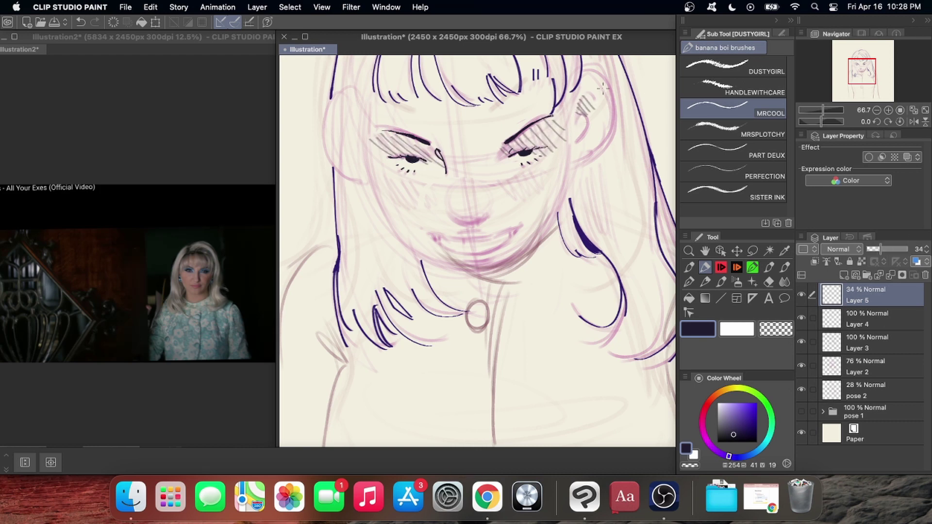
Hatch light shading lines on the hair beside the right-hand side of the jaw on Layer 5.
left_click_drag(572, 217, 559, 244)
key("super+z")
mouse_move(598, 181)
left_mouse_down()
mouse_move(585, 232)
mouse_move(600, 223)
left_mouse_up()
key("super+minus")
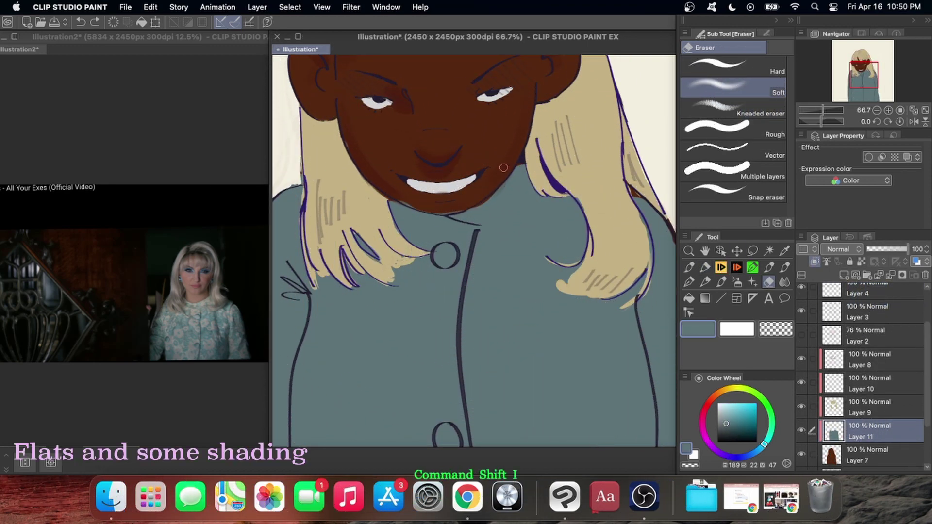
Clean up the edge of the teal jacket colour along the chin and jaw on Layer 11.
key("super+shift+z")
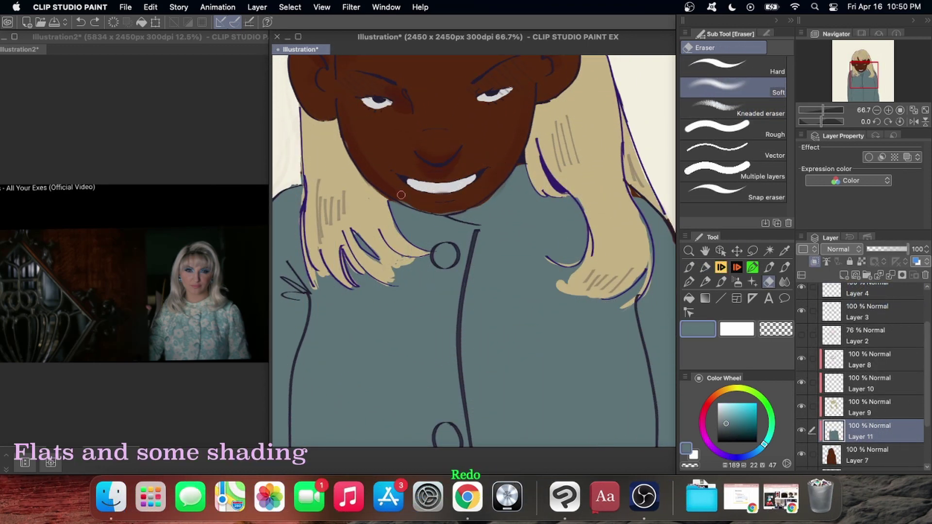
left_click_drag(400, 195, 456, 207)
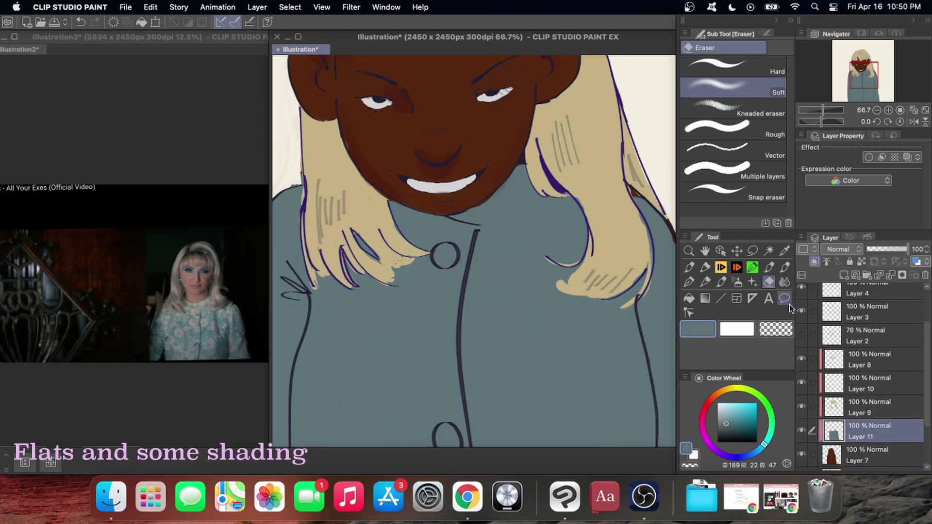
key("p")
key("super+z")
key("super+shift+z")
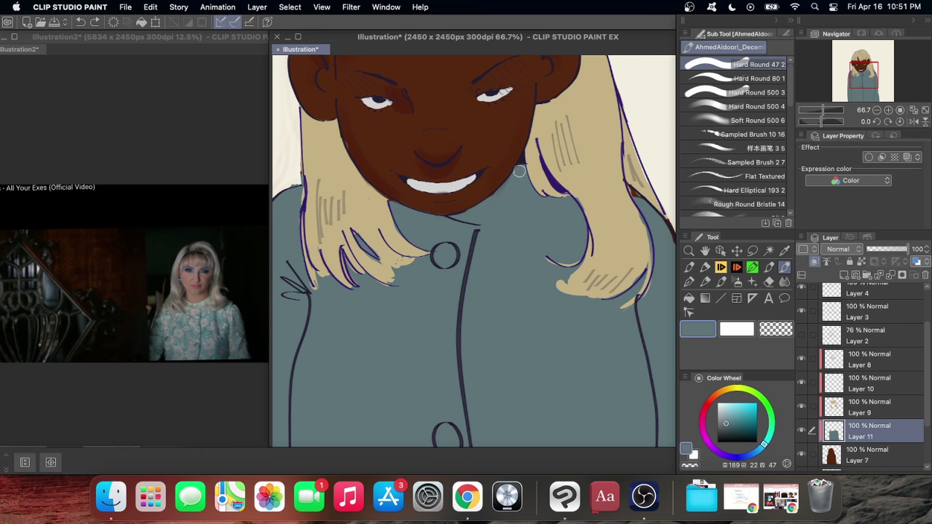
Check the whole figure with and without the hatching by hiding and showing Layer 5.
key("super+minus")
key("super+minus")
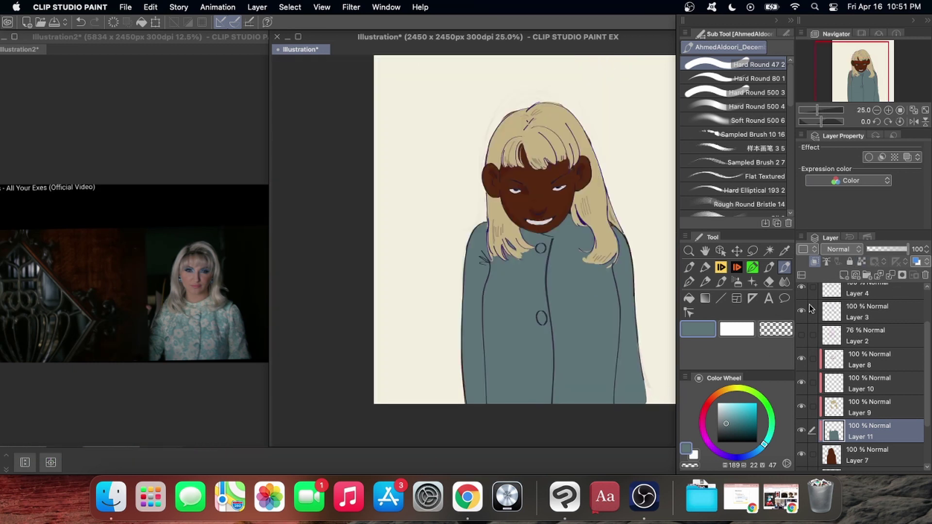
key("h")
left_click_drag(599, 262, 535, 269)
scroll(832, 311, "up", 3)
left_click(831, 295)
left_click(802, 295)
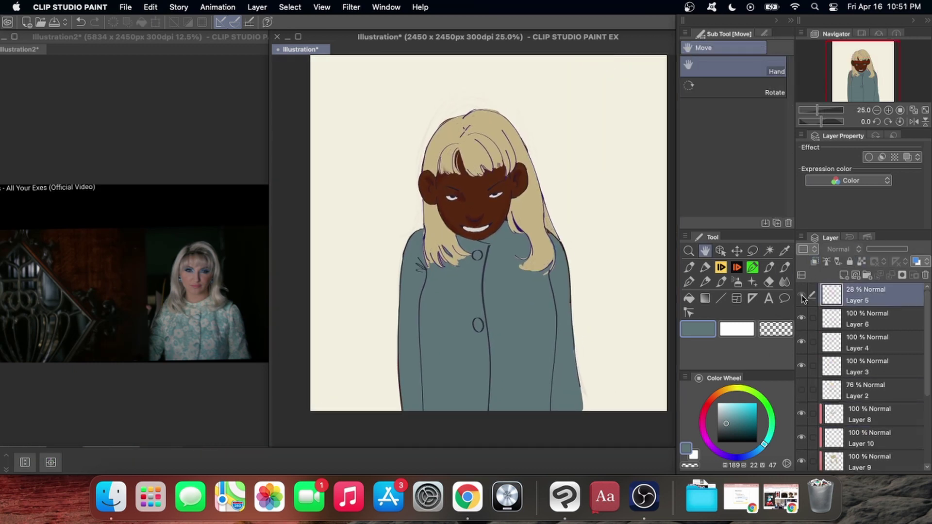
left_click(801, 295)
Lock transparent pixels on Layer 4 and recolour the face linework dark reddish brown.
left_click(809, 344)
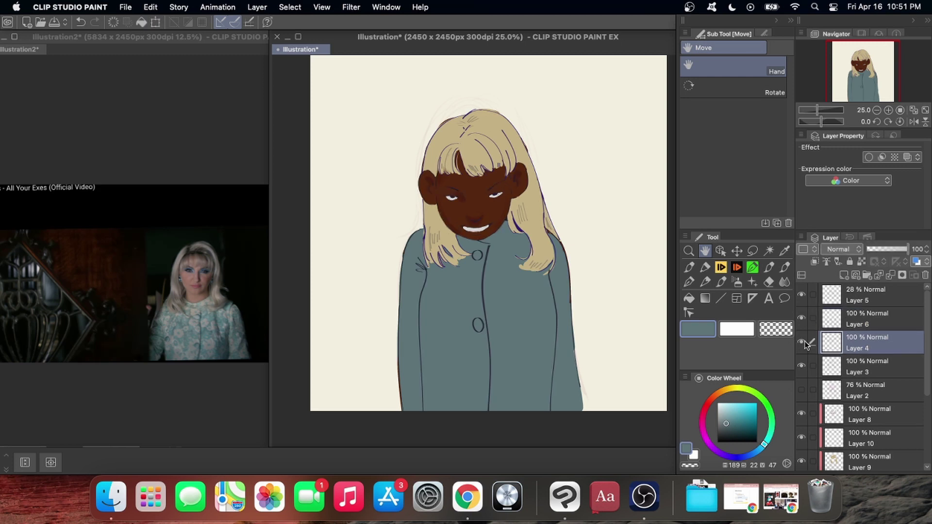
left_click(712, 399)
left_click(753, 428)
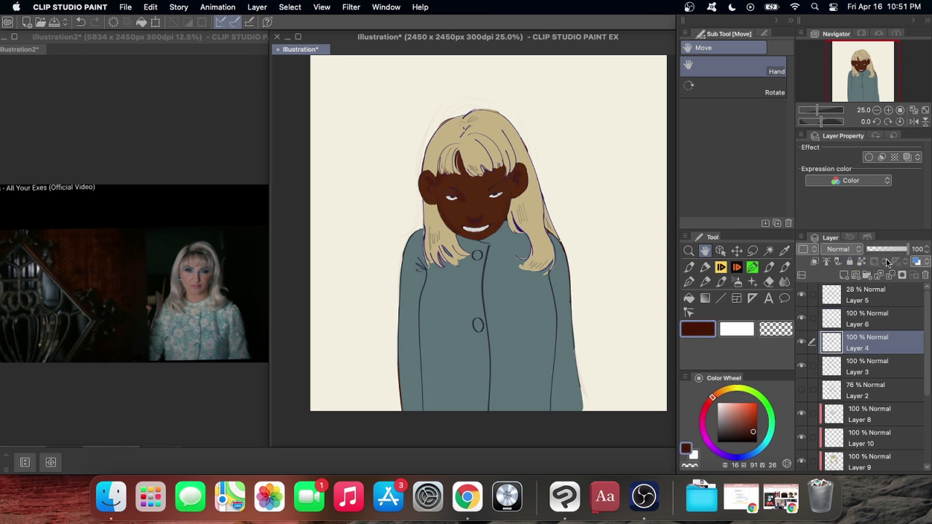
left_click(861, 261)
key("b")
key("super+plus")
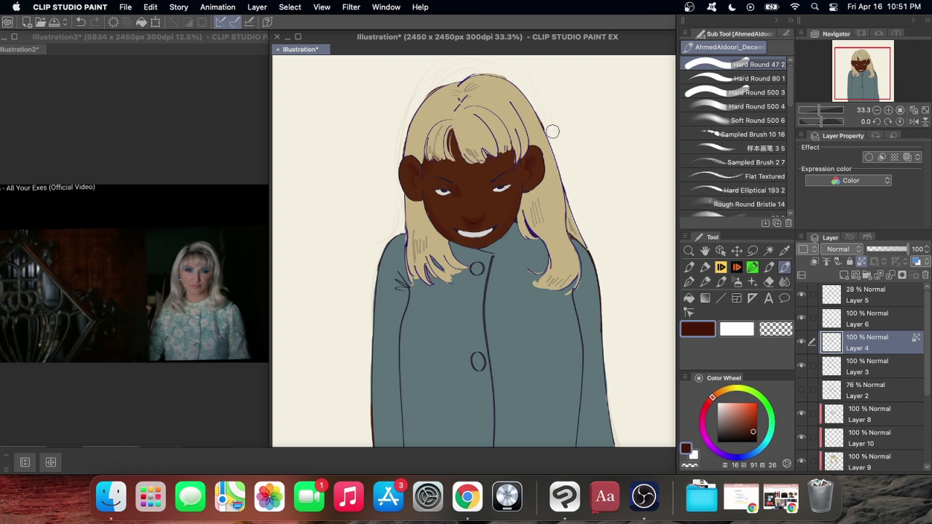
Lock transparent pixels on Layer 3 and recolour the fringe and side hair linework with a darker tan based on the hair colour.
left_click(826, 374)
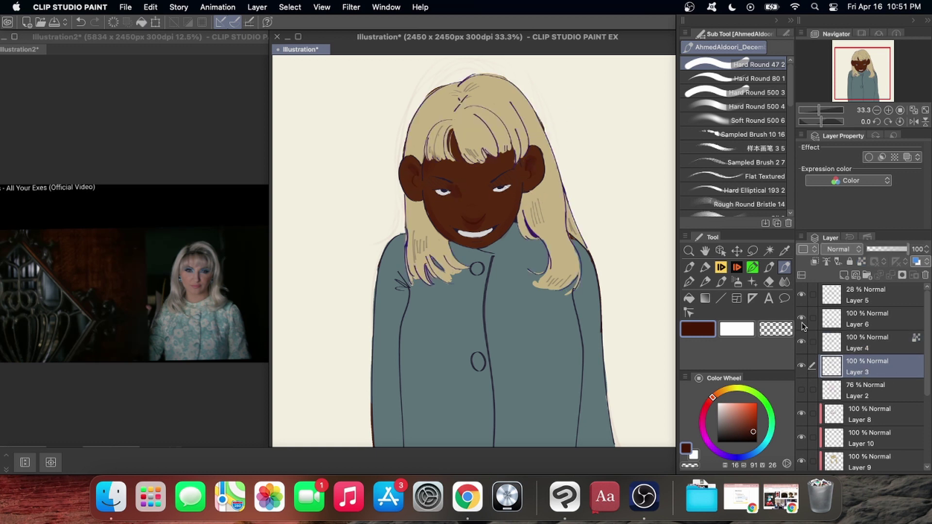
left_click(784, 252)
left_click(484, 122)
left_click(734, 416)
left_click(784, 267)
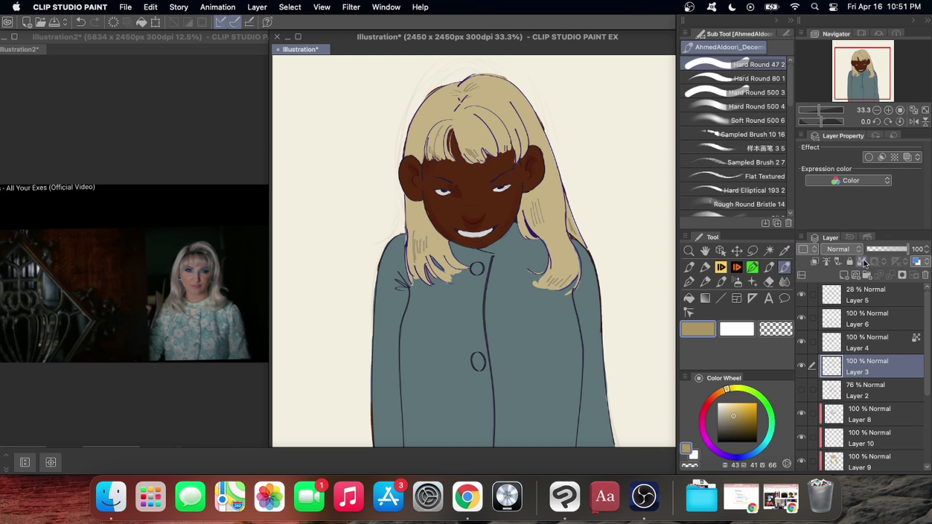
left_click(862, 262)
mouse_move(505, 119)
left_mouse_down()
mouse_move(460, 139)
mouse_move(504, 121)
mouse_move(478, 102)
mouse_move(521, 140)
mouse_move(433, 153)
left_mouse_up()
mouse_move(544, 219)
left_mouse_down()
mouse_move(526, 231)
mouse_move(550, 252)
mouse_move(571, 290)
left_mouse_up()
mouse_move(407, 239)
left_mouse_down()
mouse_move(442, 263)
mouse_move(436, 286)
left_mouse_up()
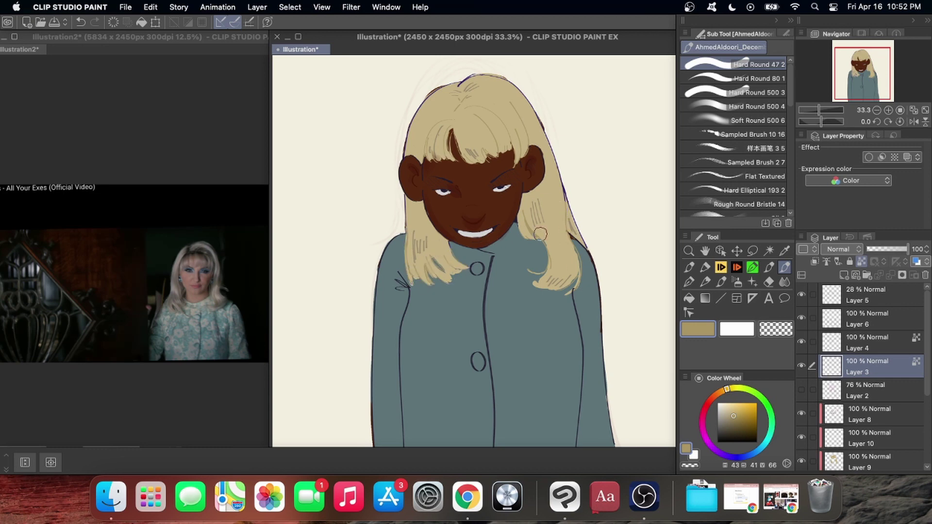
Sample a deep brown from the face and retouch the face and ear outlines on Layer 4.
left_click(857, 342)
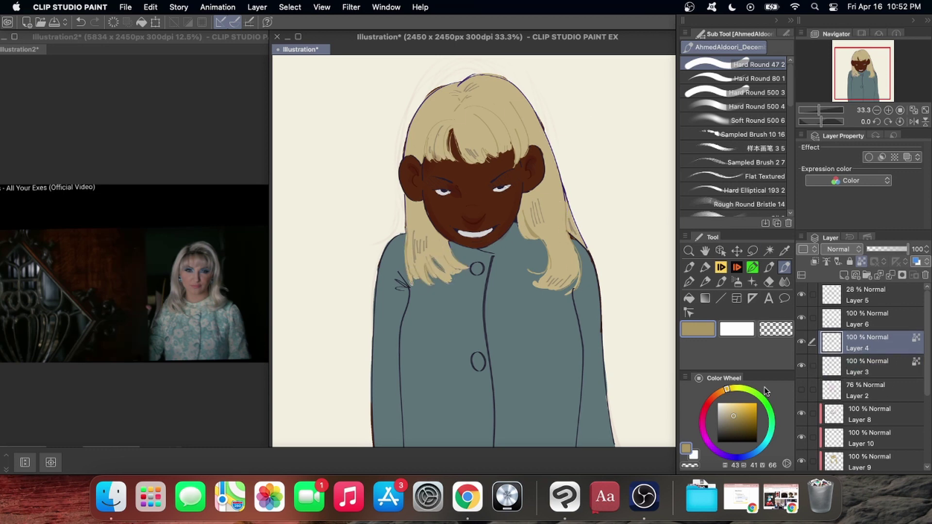
key("super+plus")
key("i")
left_click(451, 254)
key("super+minus")
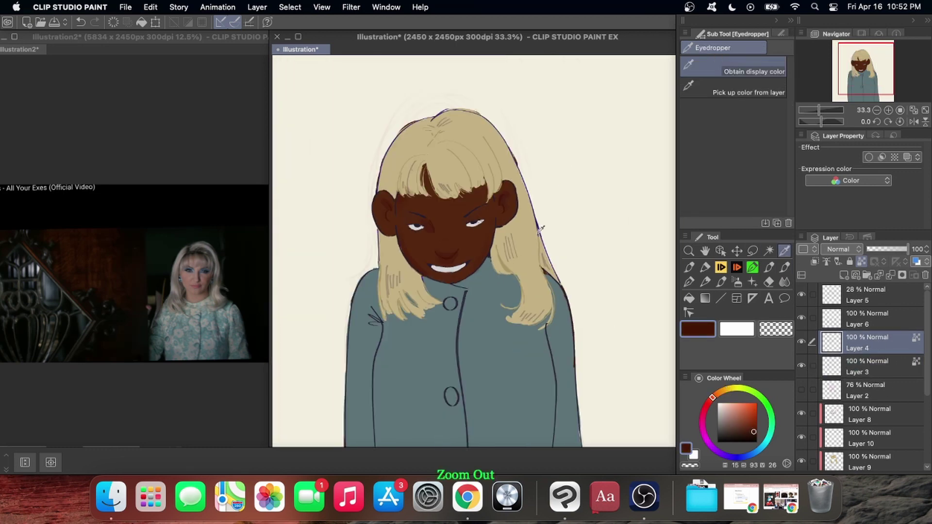
key("b")
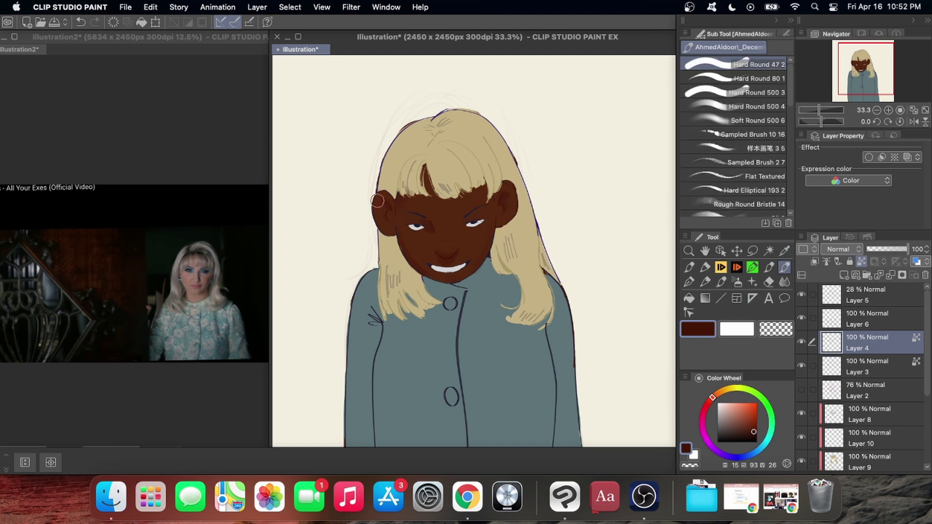
Recolour the remaining dark facial details, such as the mouth corners, near-black on Layer 4.
left_click(724, 434)
key("super+plus")
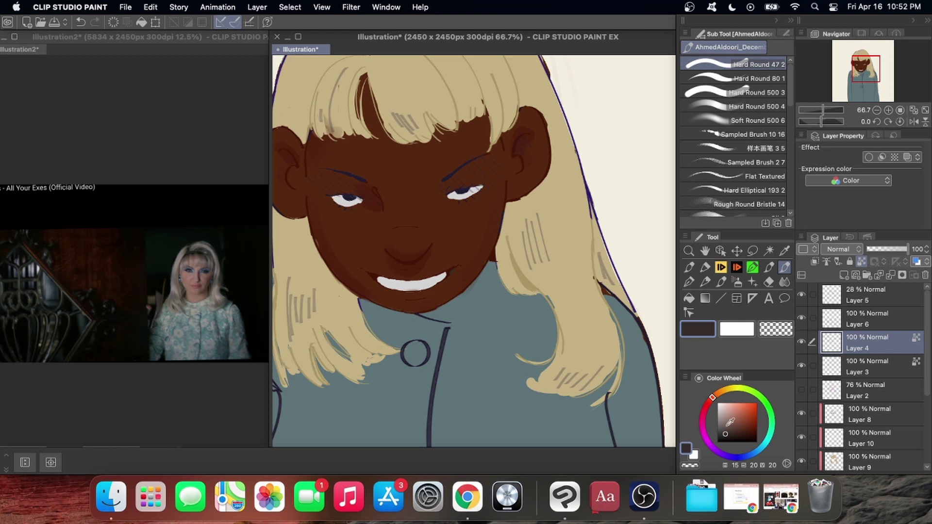
left_click(722, 436)
key("super+minus")
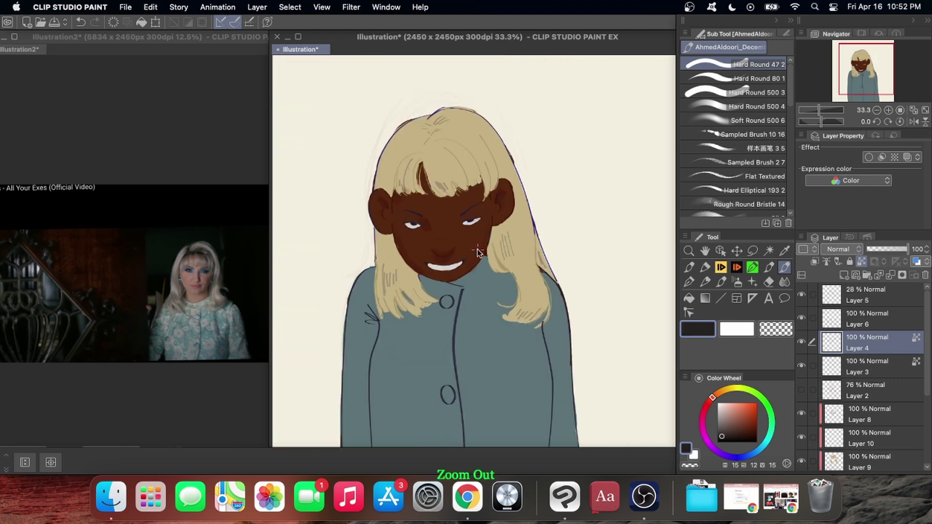
key("super+minus")
Add a new layer above Layer 10 and mix a dark red blush colour starting from the sampled skin tone.
left_click(846, 443)
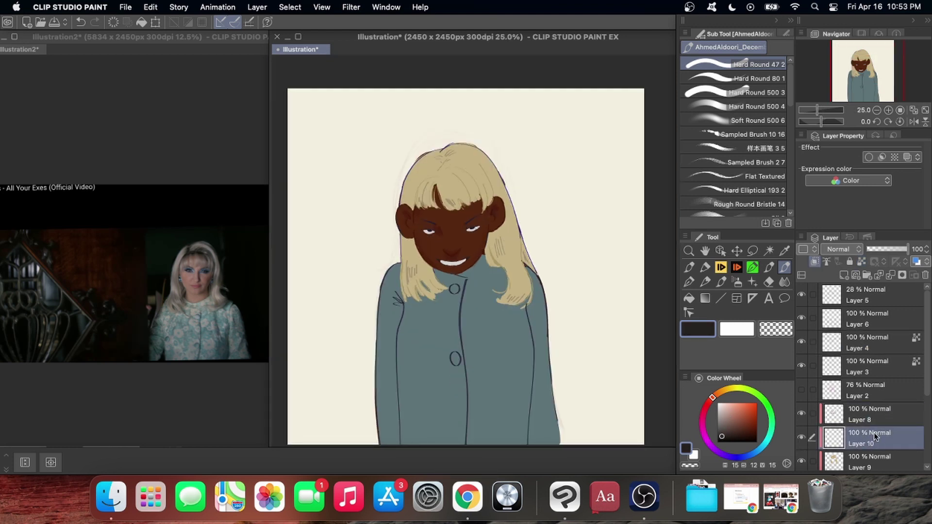
left_click(784, 250)
left_click(479, 230)
left_click(688, 267)
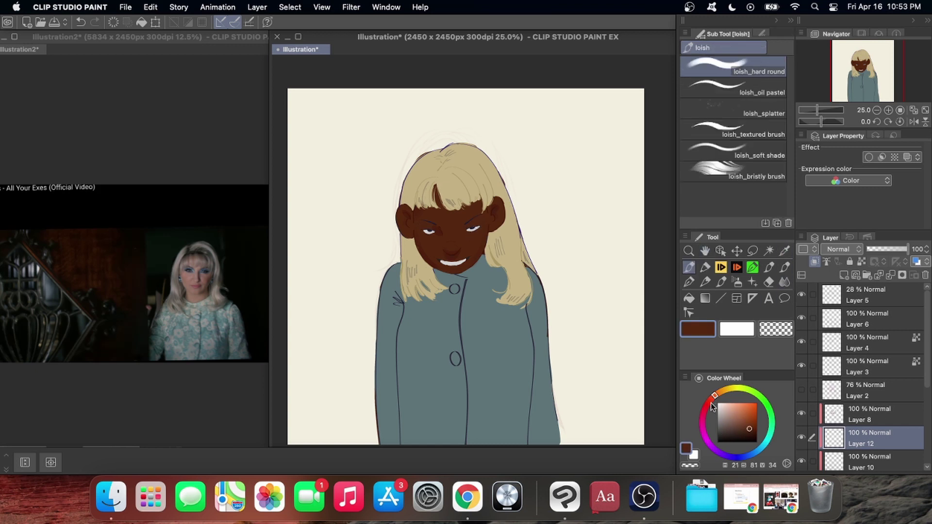
left_click(709, 401)
left_click(750, 426)
Try dabbing dark red blush onto the cheeks with the loish_oil pastel brush.
left_click(738, 87)
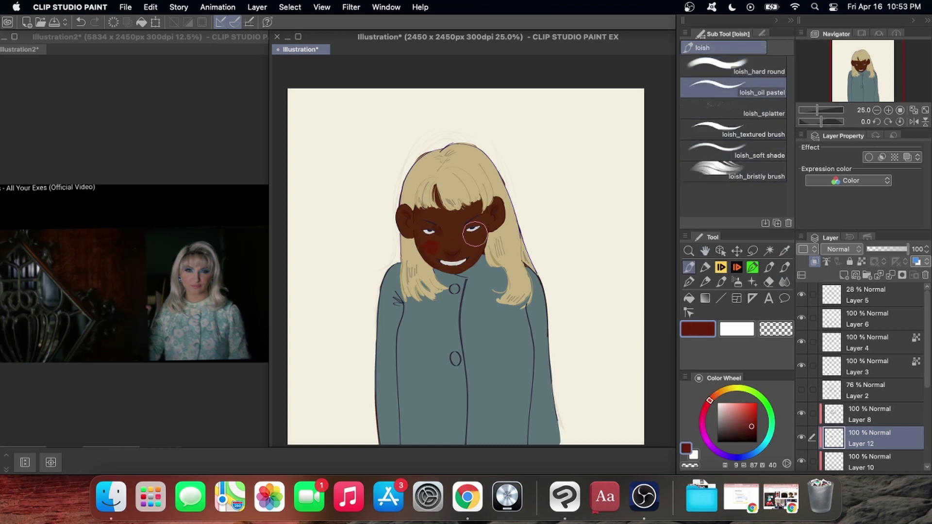
key("super+z")
key("super+z")
Try painting the cheek blush with the Jingsketch brushes, including Edge Control Smooth.
left_click(770, 267)
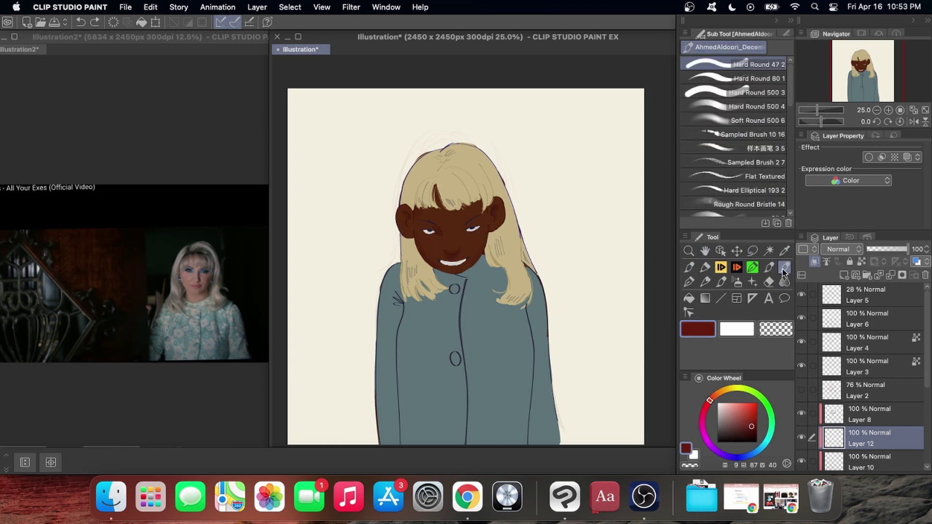
scroll(789, 178, "down", 10)
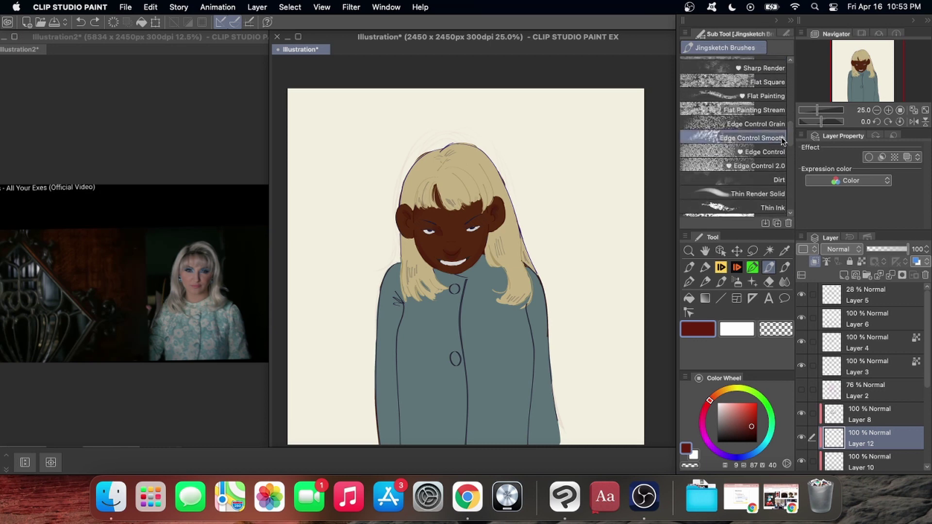
key("super+equal")
key("super+equal")
key("super+equal")
key("super+z")
left_click_drag(351, 207, 362, 207)
key("super+z")
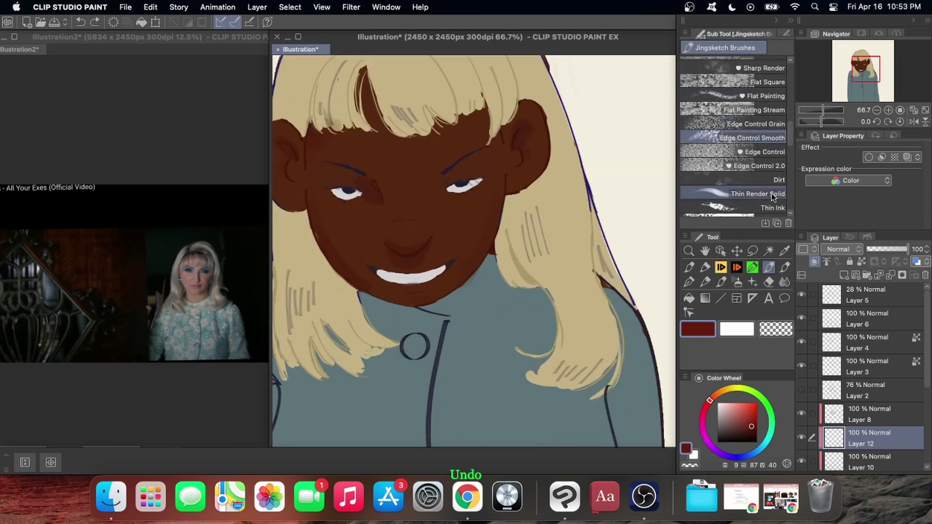
Paint a darker red blush band across both cheeks and the nose on Layer 12 with a thick-paint Gouache brush.
left_click(721, 282)
left_click(737, 282)
left_click(752, 282)
left_click(737, 283)
left_click(722, 282)
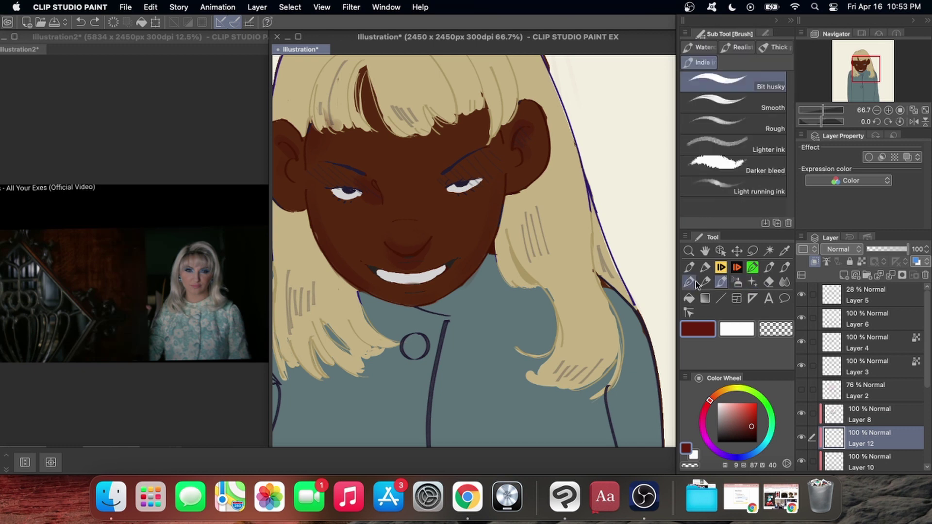
left_click(705, 282)
left_click(722, 282)
left_click(775, 48)
mouse_move(329, 219)
left_mouse_down()
mouse_move(369, 229)
mouse_move(389, 208)
mouse_move(471, 221)
left_mouse_up()
key("super+z")
key("super+z")
left_click(747, 429)
Add the same dark red inside the ears on Layer 12 with the Gouache brush.
left_click(737, 267)
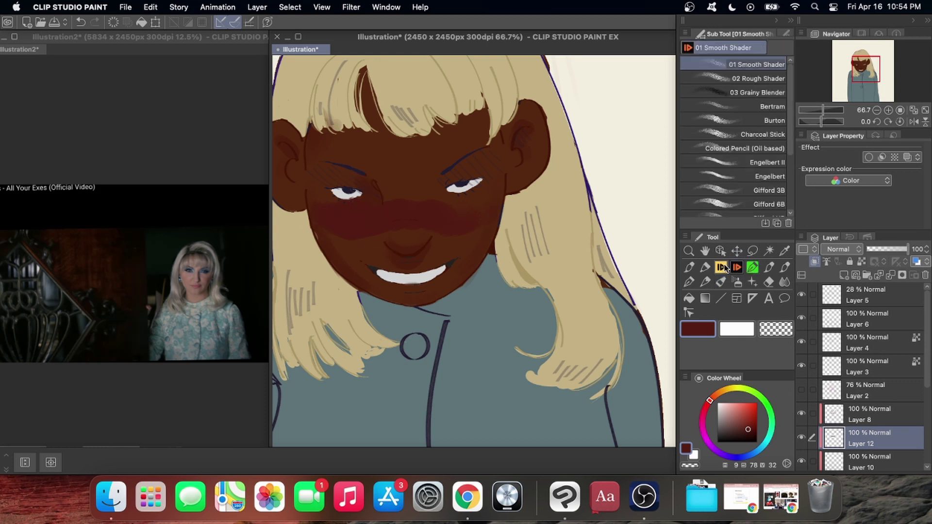
left_click(722, 268)
left_click(699, 63)
left_click(769, 267)
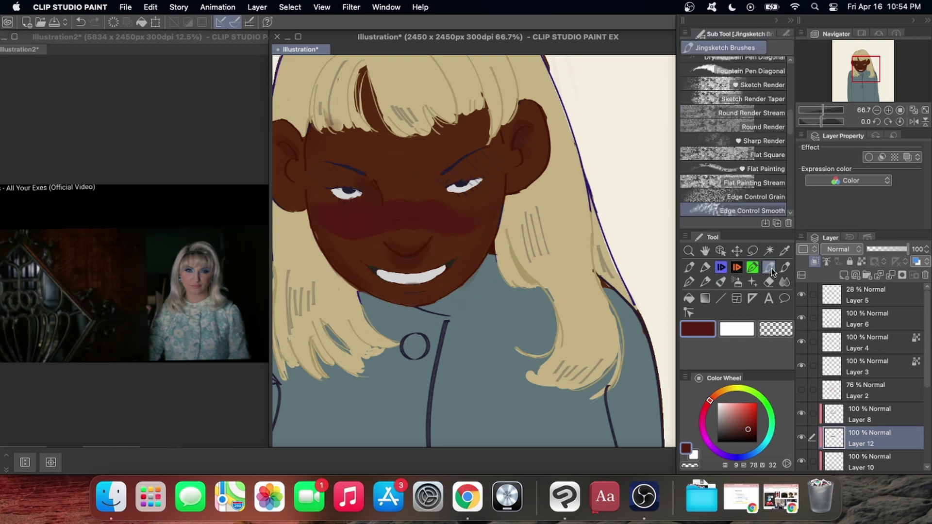
left_click(720, 282)
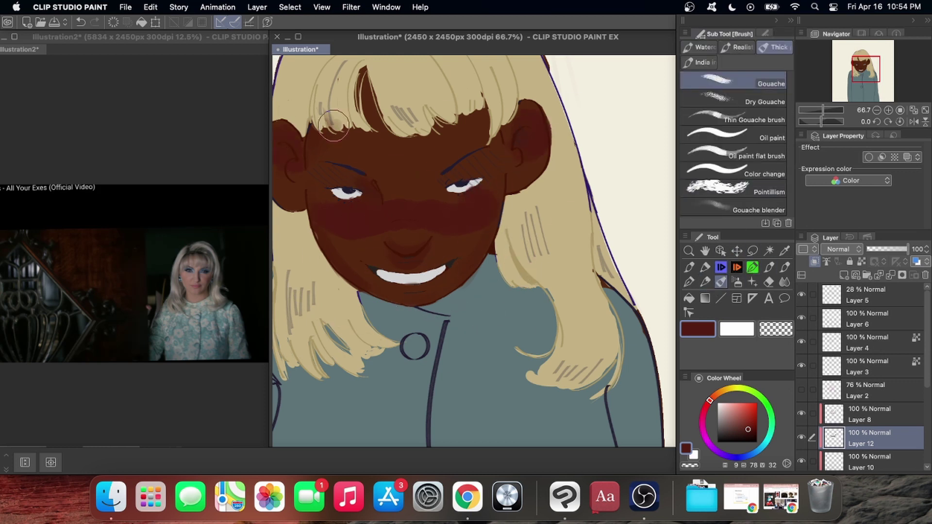
Soften the edges of the blush on the cheeks and ears with a smaller Blend Master Flash brush.
left_click(721, 267)
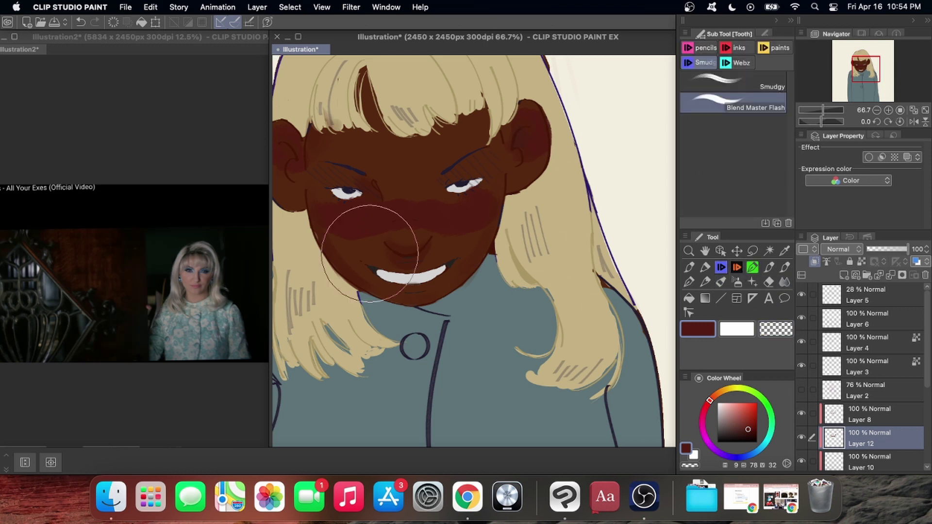
key("[")
key("[")
key("[")
key("[")
key("[")
key("[")
key("[")
mouse_move(330, 227)
left_mouse_down()
mouse_move(350, 236)
mouse_move(339, 242)
mouse_move(344, 233)
mouse_move(398, 234)
mouse_move(421, 224)
mouse_move(457, 241)
mouse_move(477, 234)
mouse_move(498, 180)
mouse_move(361, 208)
mouse_move(300, 158)
left_mouse_up()
left_click_drag(546, 138, 534, 121)
key("super+minus")
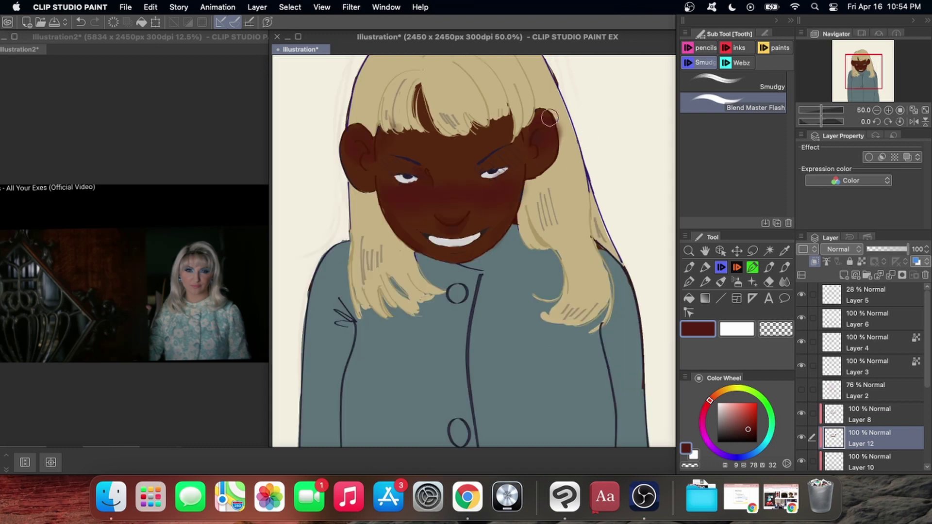
Reorder the layers so that Layer 10 sits between Layer 8 and the blush on Layer 12.
key("super+plus")
key("super+plus")
key("super+minus")
left_click(868, 419)
left_click_drag(927, 371, 926, 394)
left_click(812, 395)
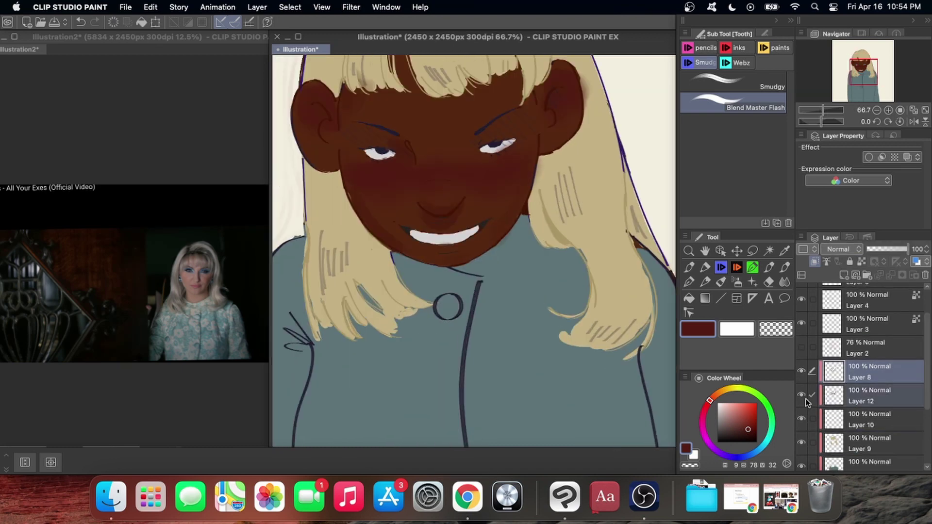
left_click_drag(881, 422, 902, 383)
Add a new layer above Layer 8 and choose a muted purple for the eye shading.
key("super+minus")
key("super+minus")
key("super+minus")
key("super+plus")
key("super+plus")
key("super+plus")
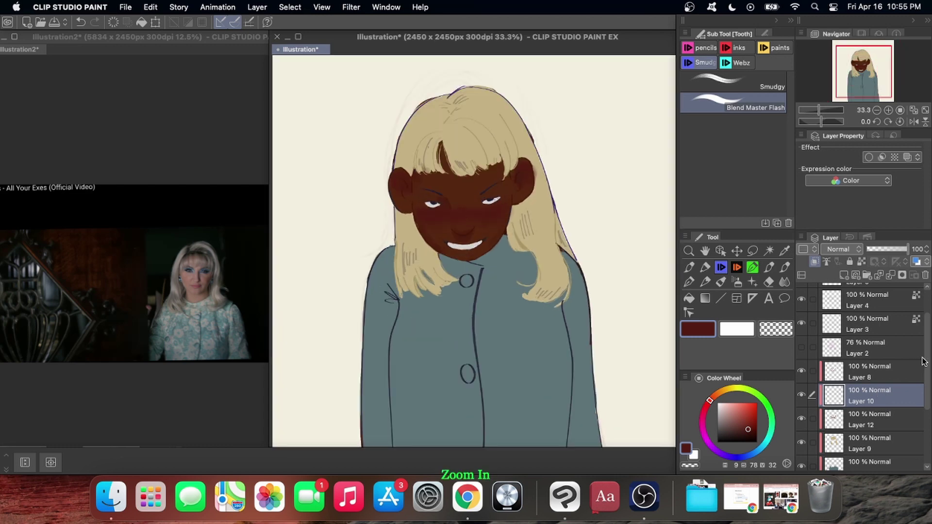
left_click(895, 375)
left_click(844, 275)
left_click(714, 449)
left_click(732, 419)
scroll(574, 154, "up", 1)
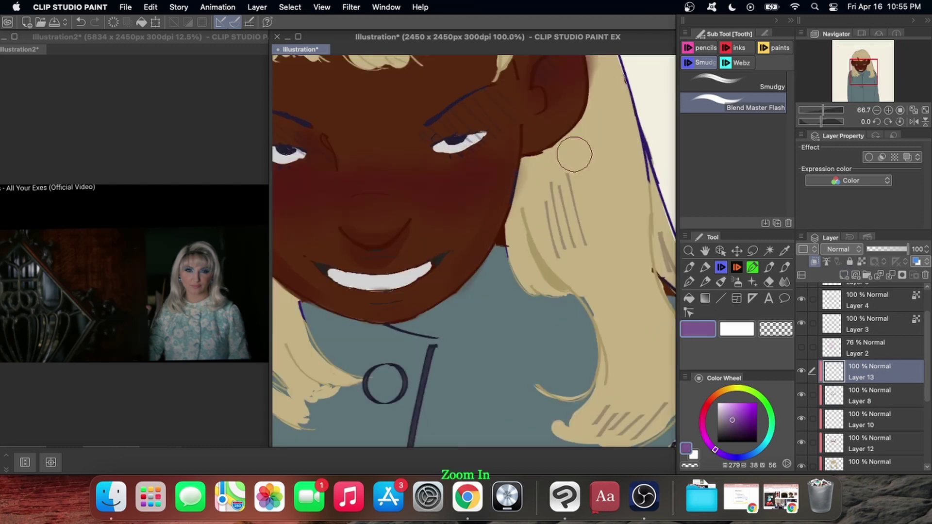
Paint muted purple shadows along the upper whites of both eyes on Layer 13 with the Hard Round 47 brush.
left_click(776, 48)
left_click(781, 178)
left_click_drag(790, 165, 787, 212)
left_click(784, 268)
key("super+z")
mouse_move(446, 143)
left_mouse_down()
mouse_move(435, 147)
mouse_move(485, 136)
mouse_move(442, 146)
left_mouse_up()
key("super+minus")
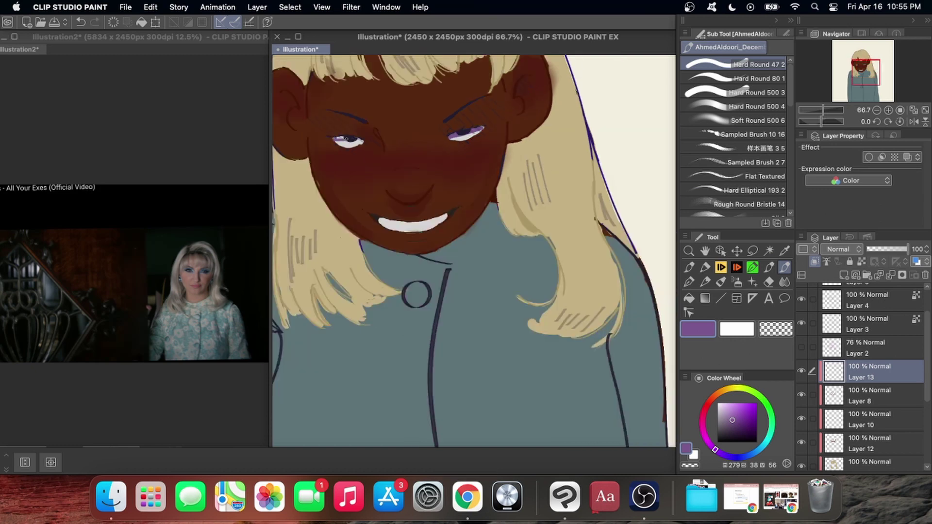
key("super+plus")
key("super+z")
left_click_drag(305, 124, 325, 125)
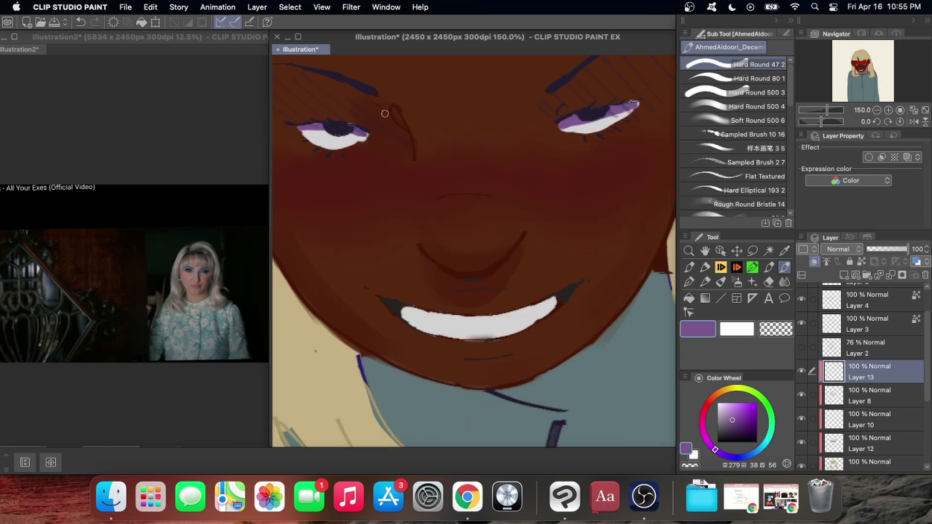
Clean up the purple shading on the whites of the right-hand eye with the Hard eraser.
left_click(767, 283)
key("super+z")
key("super+z")
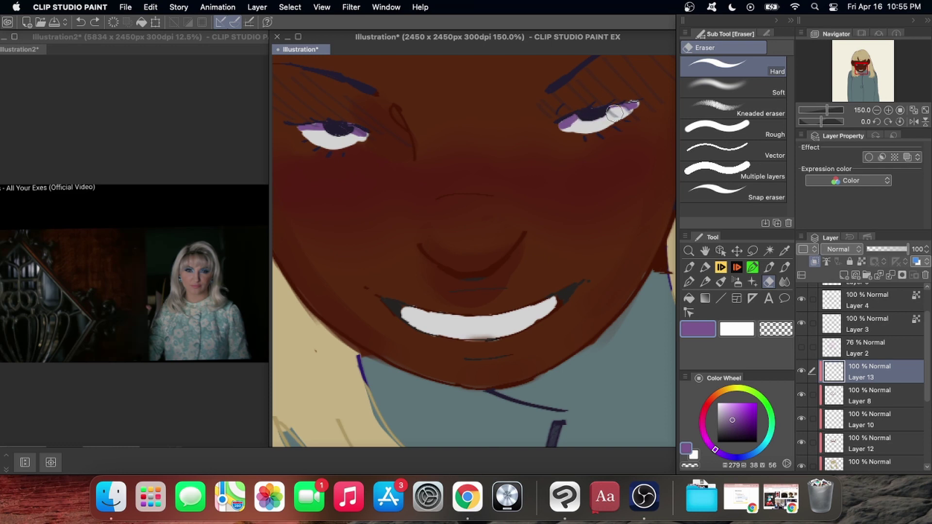
left_click(784, 267)
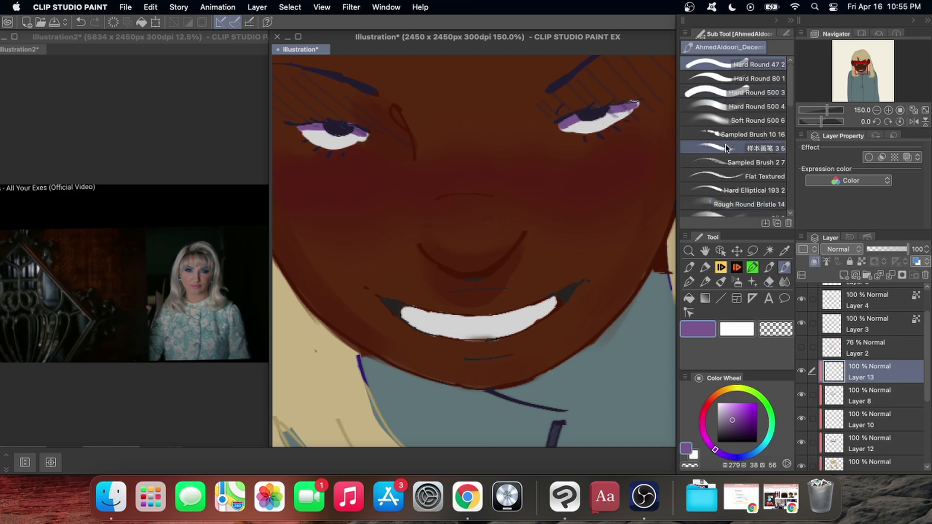
Paint a muted purple shadow along the underside of the nose on Layer 13 with the Hard Round 47 brush.
key("super+minus")
scroll(474, 276, "up", 1)
key("super+z")
key("super+shift+1")
key("super+shift+z")
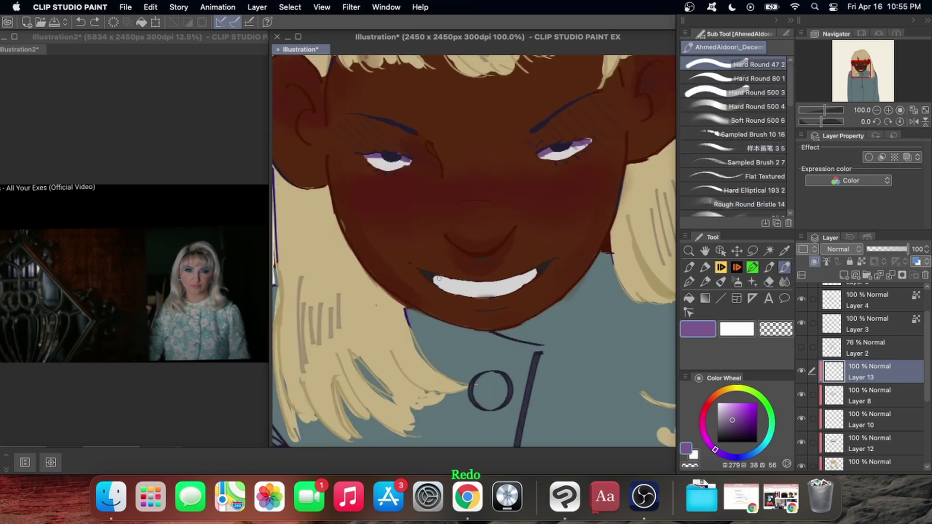
key("super+z")
mouse_move(452, 245)
left_mouse_down()
mouse_move(477, 261)
mouse_move(496, 256)
left_mouse_up()
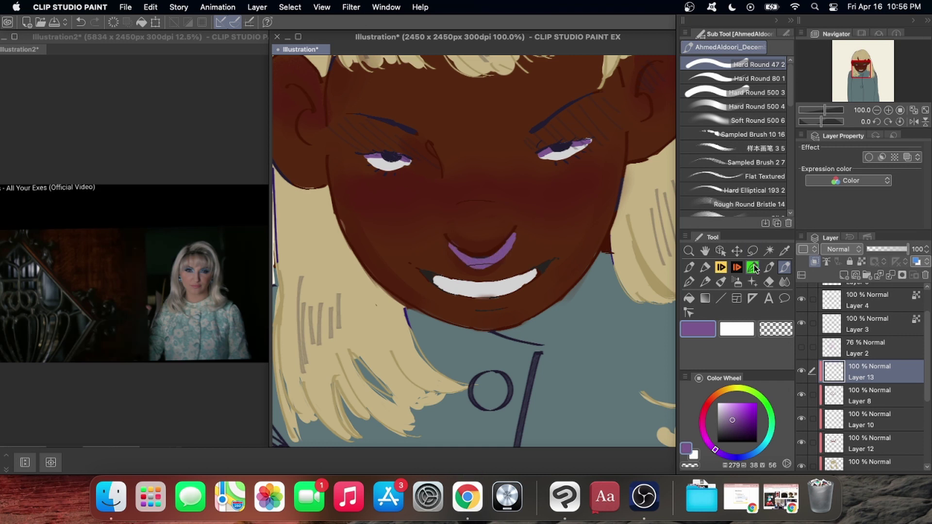
Set Layer 13 to Multiply blending at 37% opacity.
key("super+minus")
left_click_drag(905, 249, 882, 249)
left_click(857, 249)
left_click(834, 49)
key("super+plus")
key("super+minus")
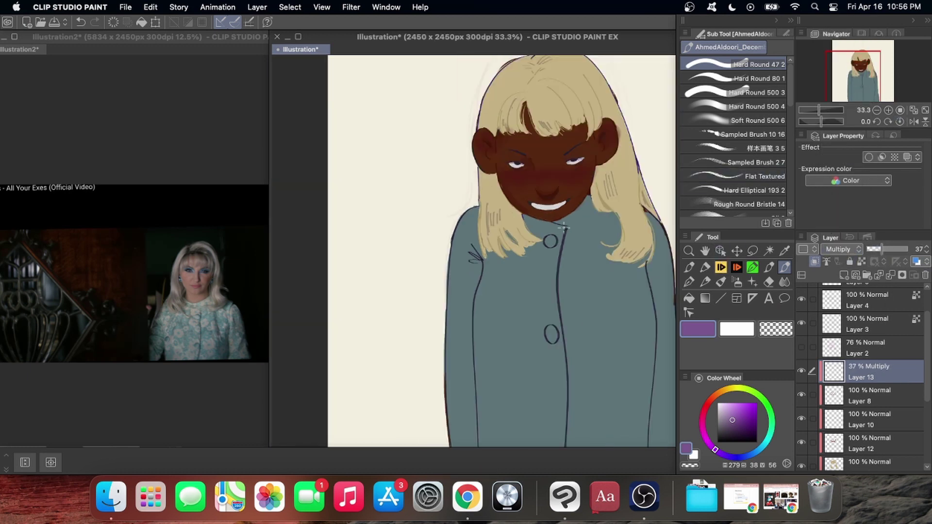
Paint shadows on the jacket collar beneath the chin and along the front opening on Layer 13.
key("super+z")
key("super+plus")
key("super+plus")
left_click_drag(585, 221, 530, 302)
mouse_move(461, 262)
left_mouse_down()
mouse_move(510, 303)
mouse_move(469, 255)
left_mouse_up()
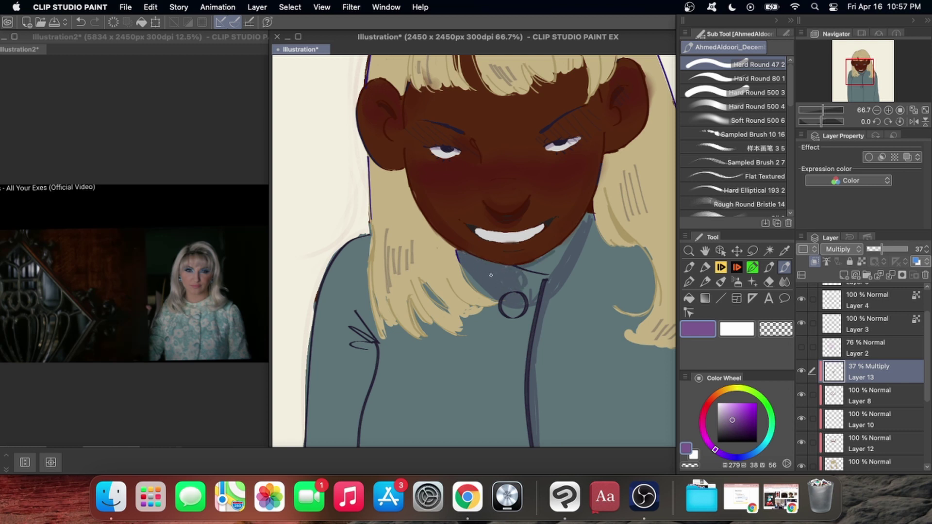
left_click_drag(527, 299, 536, 262)
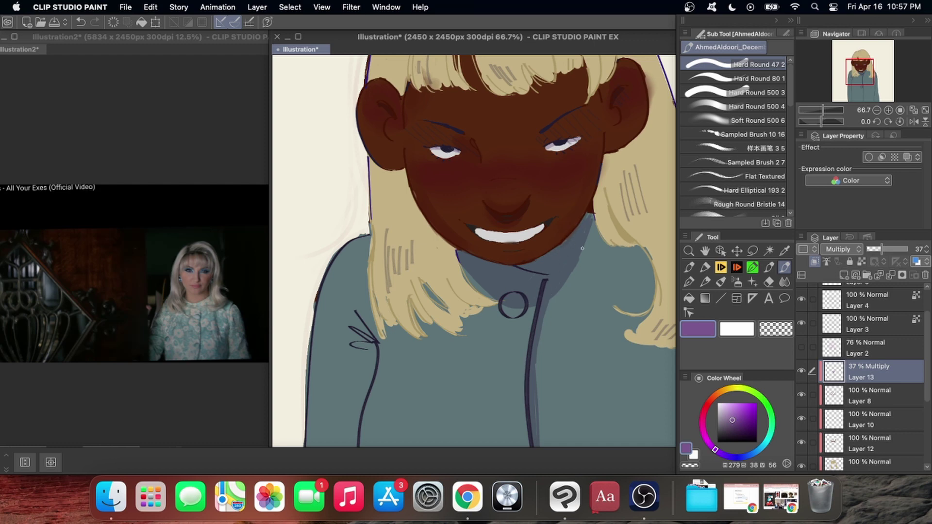
key("super+minus")
key("super+plus")
key("super+minus")
key("super+plus")
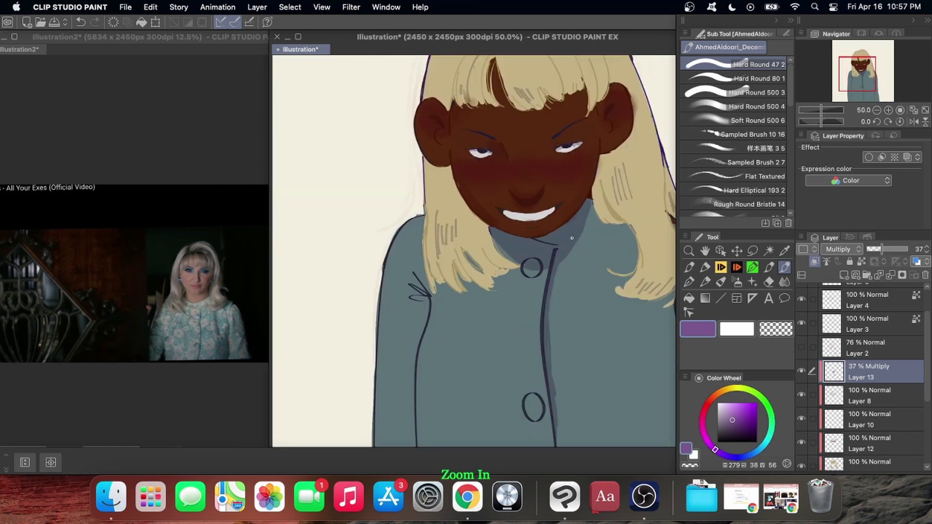
key("super+z")
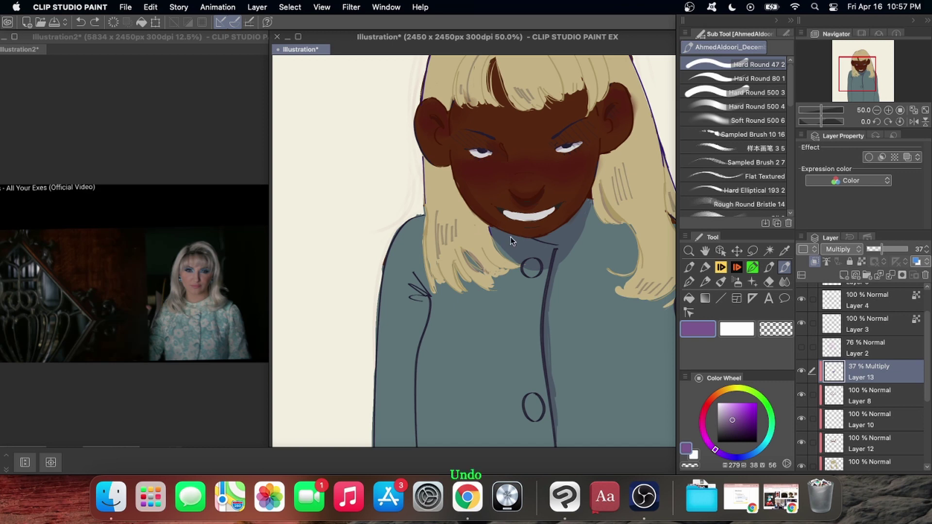
Shade the inner hair on both sides of the face and neck on Layer 13.
key("super+minus")
key("super+plus")
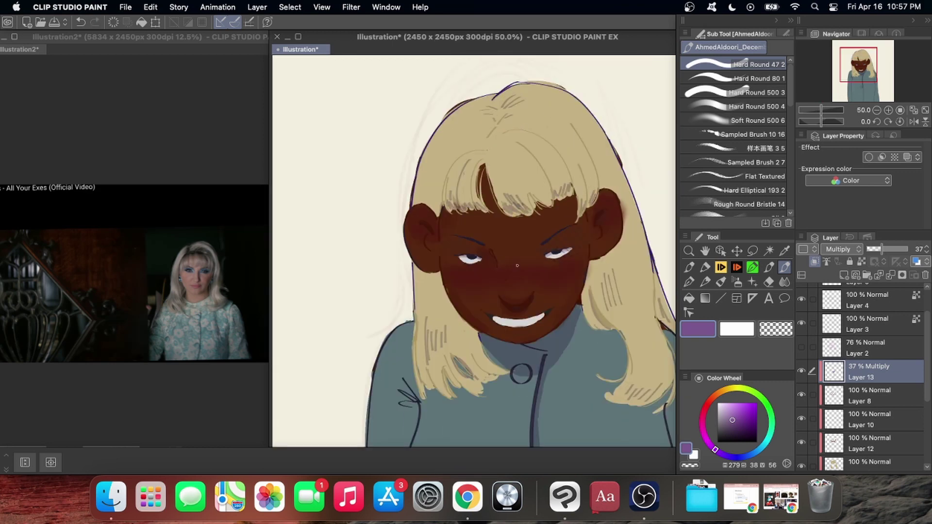
mouse_move(469, 369)
left_mouse_down()
mouse_move(464, 347)
mouse_move(501, 374)
mouse_move(456, 320)
left_mouse_up()
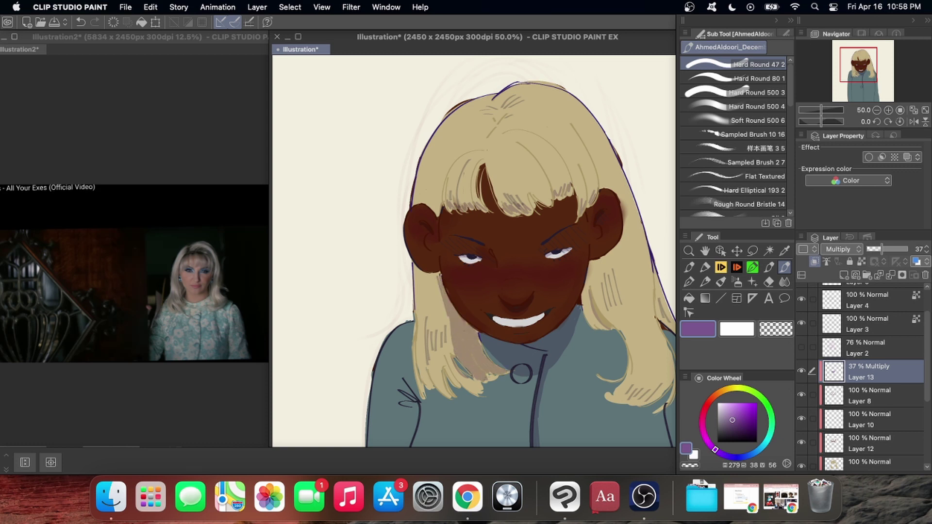
key("super+minus")
key("super+plus")
key("super+plus")
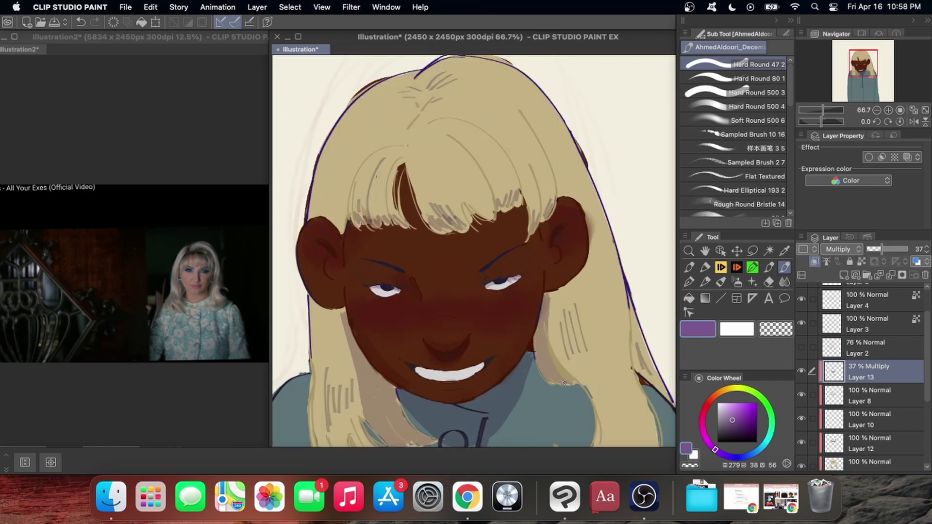
Add a new layer directly above the jacket colour on Layer 11 and choose a pale lilac.
key("super+minus")
key("super+minus")
key("super+minus")
key("super+minus")
key("super+minus")
key("h")
key("super+plus")
key("super+plus")
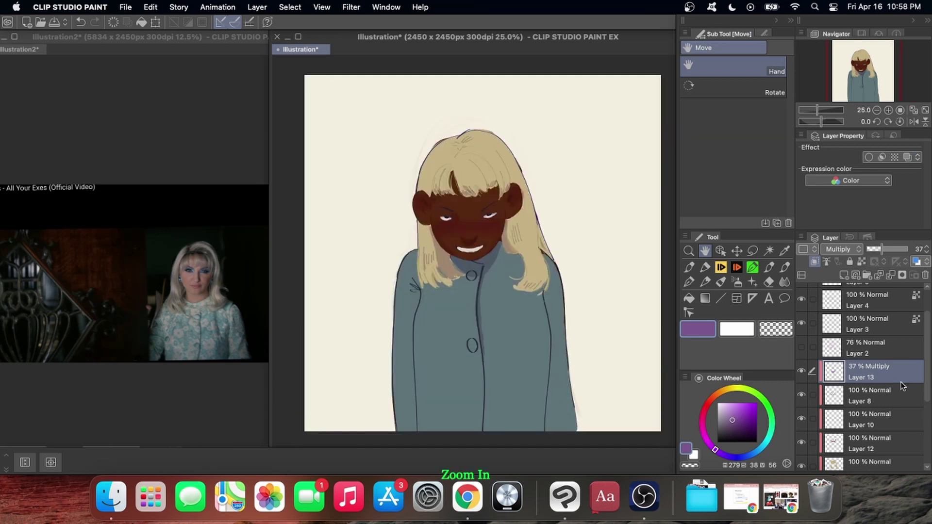
left_click(914, 413)
scroll(914, 414, "down", 3)
left_click(908, 412)
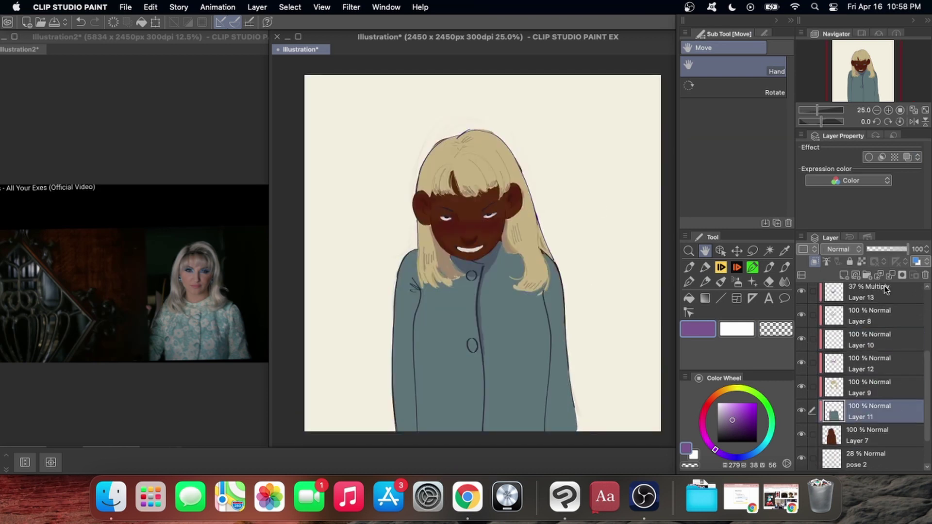
left_click(843, 276)
left_click(721, 411)
Draw a five-petalled flower with a small round centre on the jacket and fill its petals with pale lilac.
key("b")
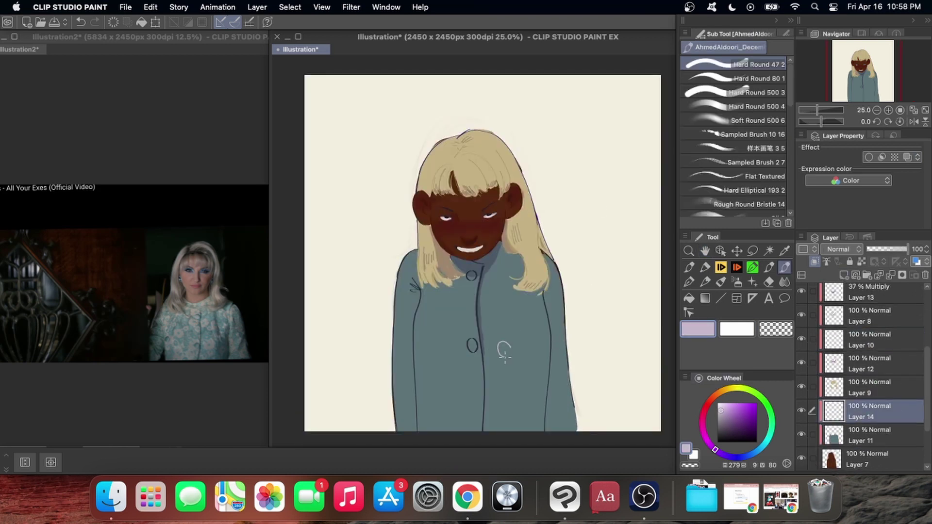
key("super+plus")
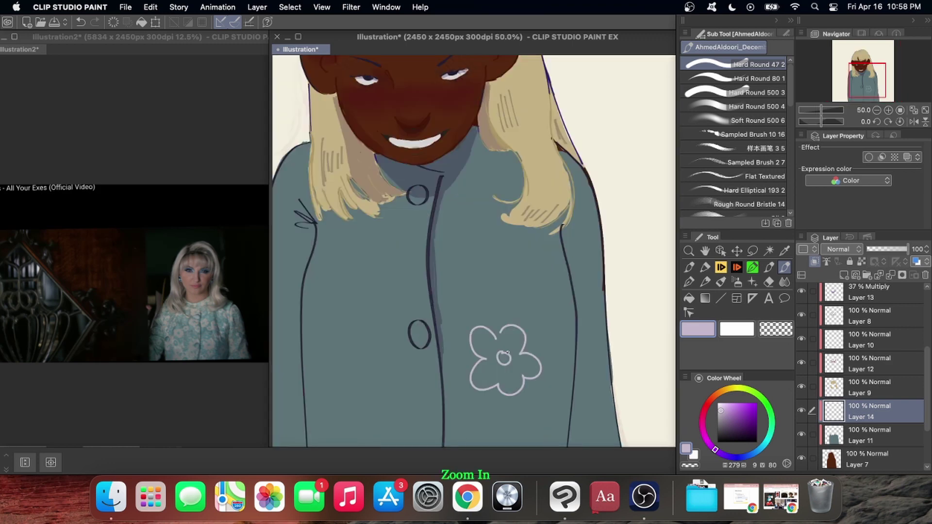
key("g")
left_click(519, 359)
key("super+minus")
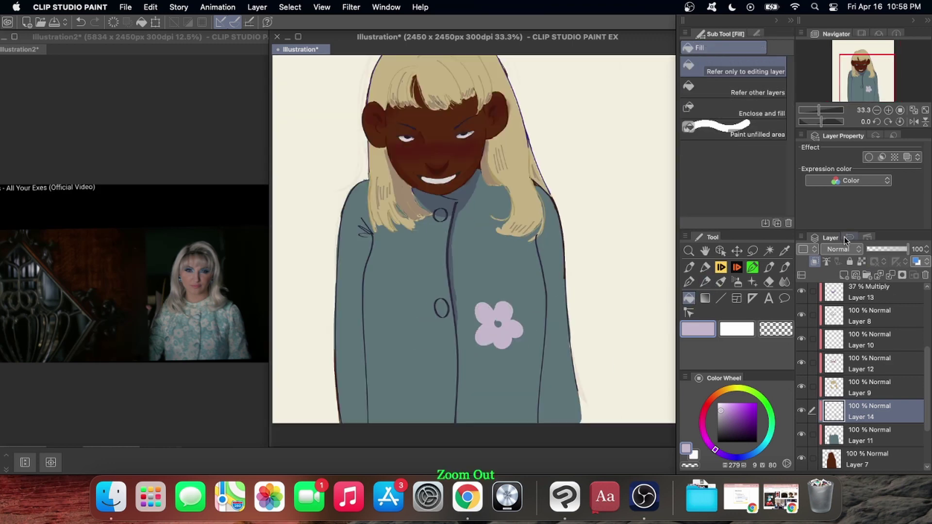
Save the illustration as "all your exes fanart" in Documents in CLIP STUDIO FORMAT.
left_click(153, 6)
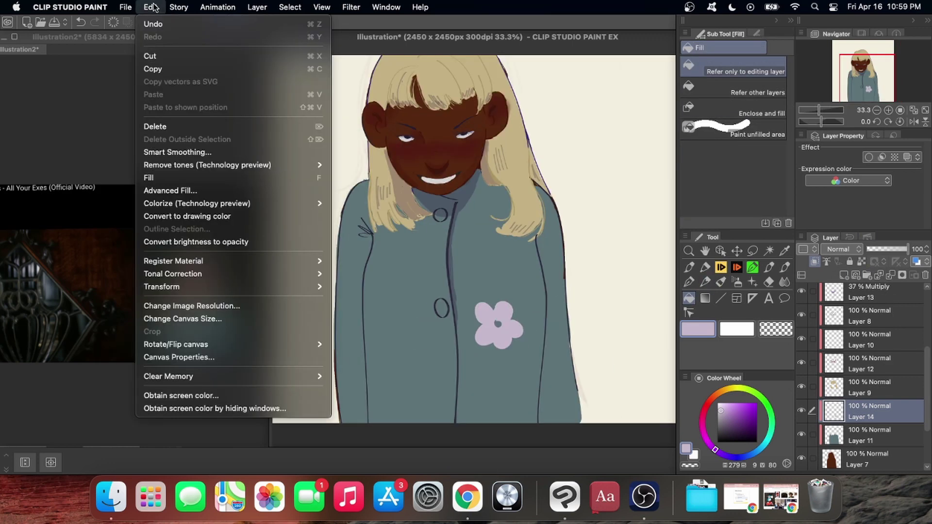
mouse_move(132, 7)
left_click(153, 95)
type("all your exes fanart")
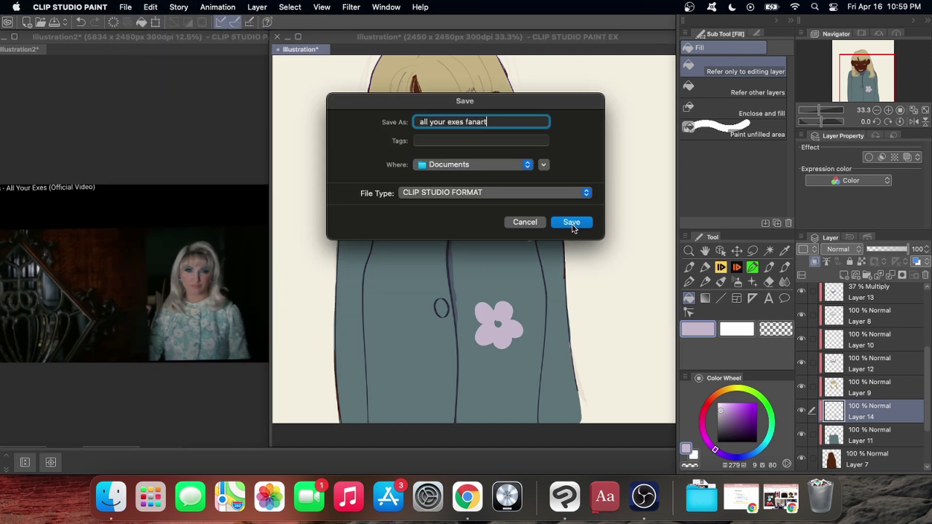
left_click(572, 225)
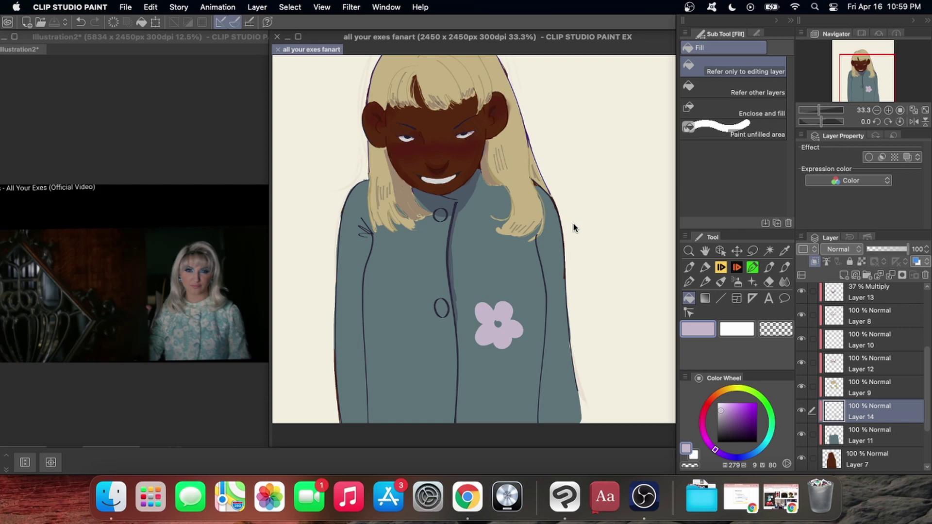
Shade the eyelids and the area between the brows and eyes on Layer 13 with the Hard Round 47 brush.
left_click(878, 362)
left_click(881, 299)
key("super+plus")
key("super+minus")
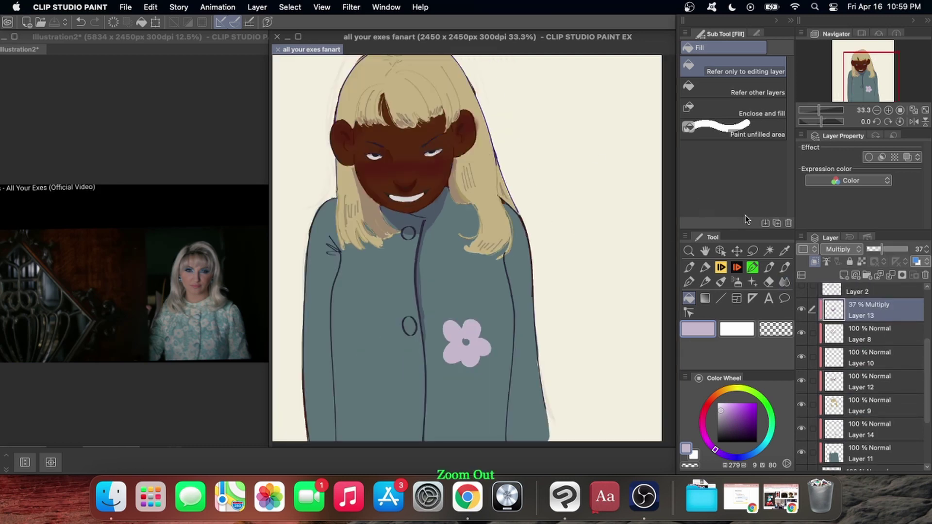
key("super+plus")
key("super+plus")
key("super+plus")
key("b")
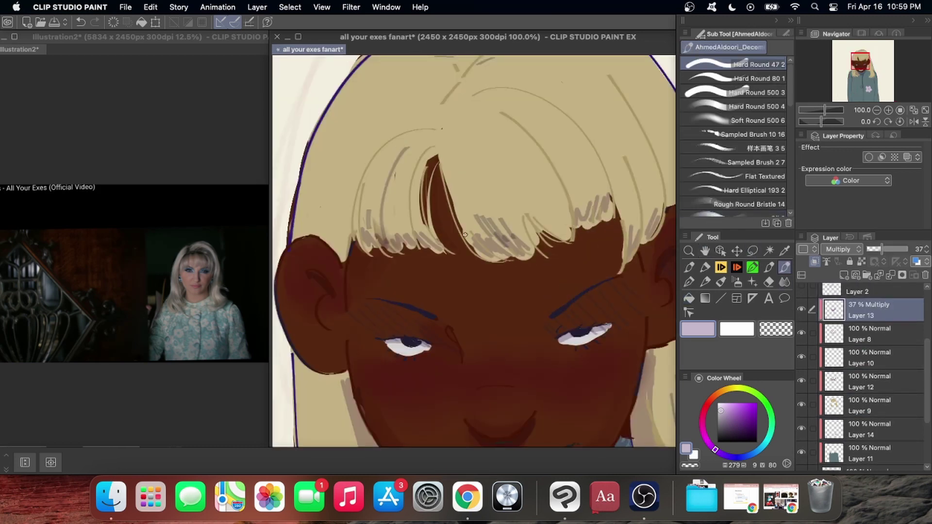
key("super+plus")
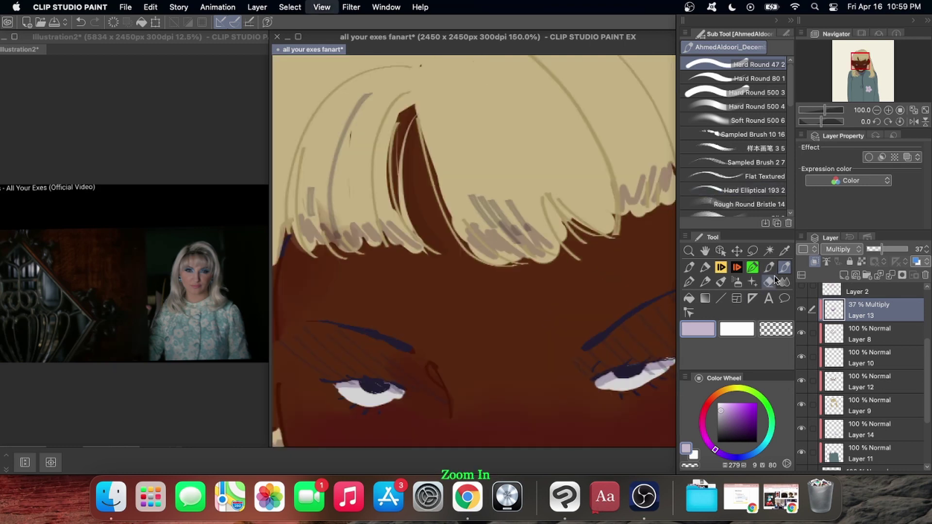
key("super+minus")
key("super+minus")
key("super+plus")
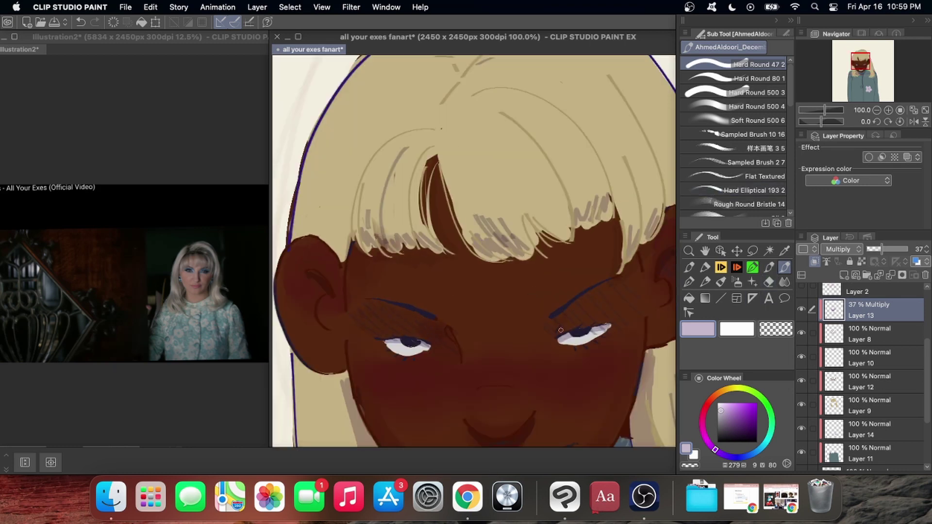
key("super+minus")
key("super+plus")
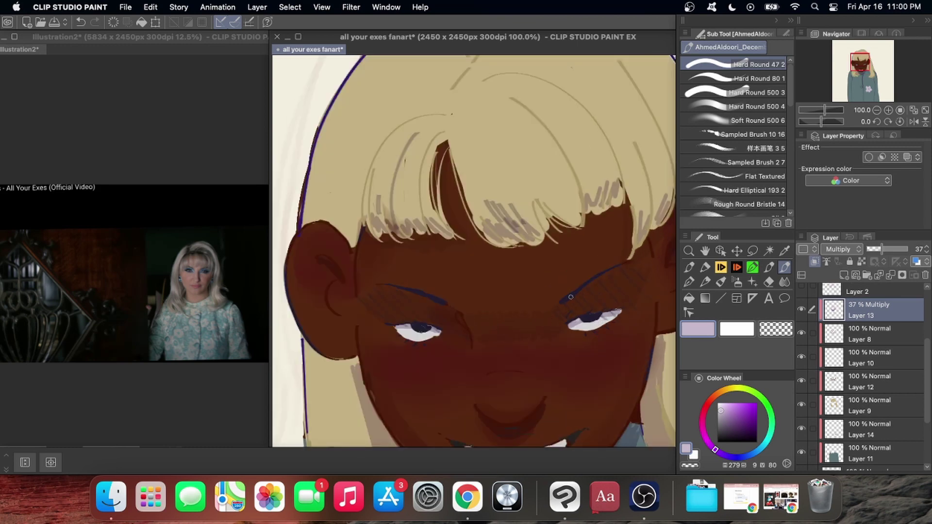
Undo the last shading strokes on the face.
key("super+minus")
key("super+minus")
key("super+z")
key("super+shift+i")
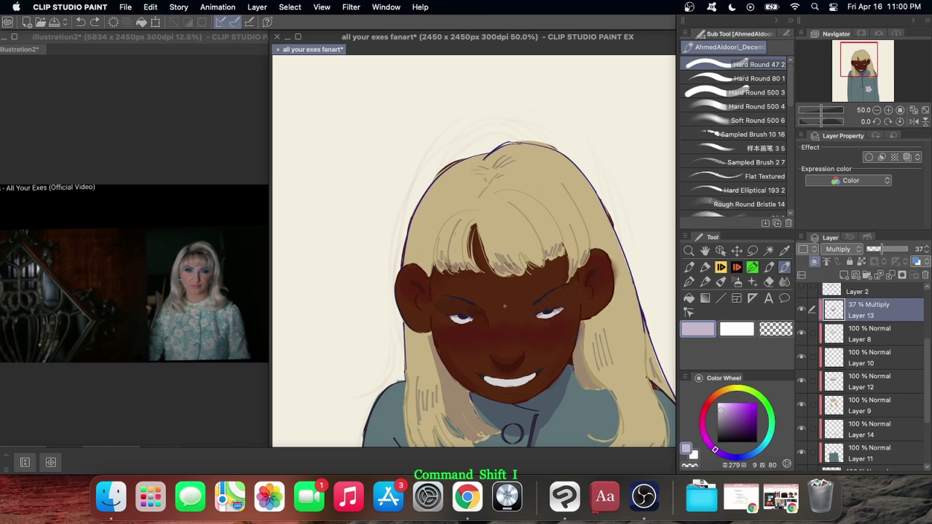
key("super+y")
key("super+z")
key("super+z")
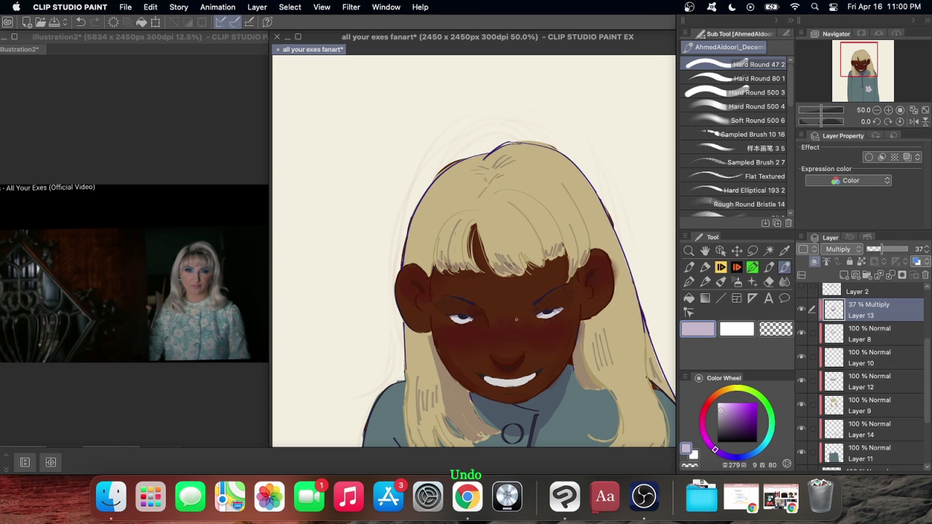
key("super+minus")
key("super+z")
key("super+minus")
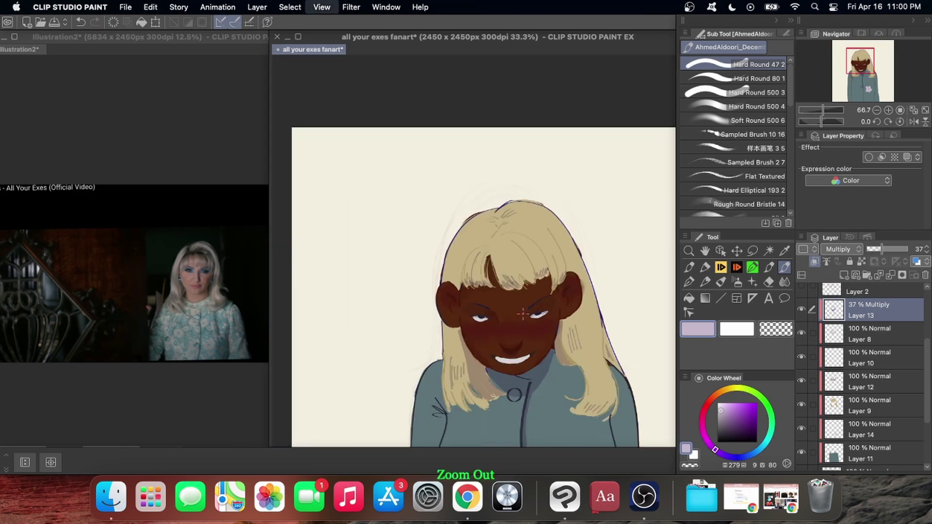
Delete the hidden Layer 2.
key("super+minus")
key("super+minus")
key("super+plus")
key("super+minus")
key("super+plus")
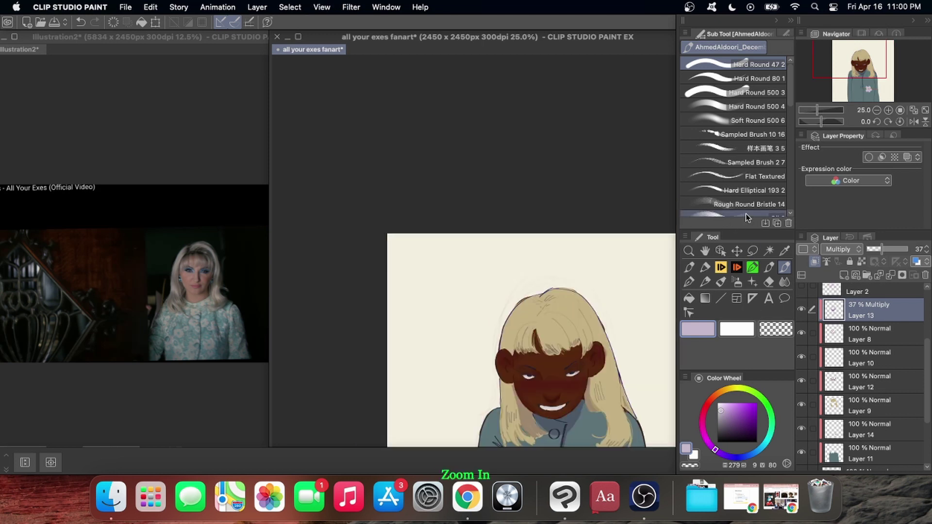
key("super+minus")
key("h")
key("super+plus")
scroll(809, 392, "up", 4)
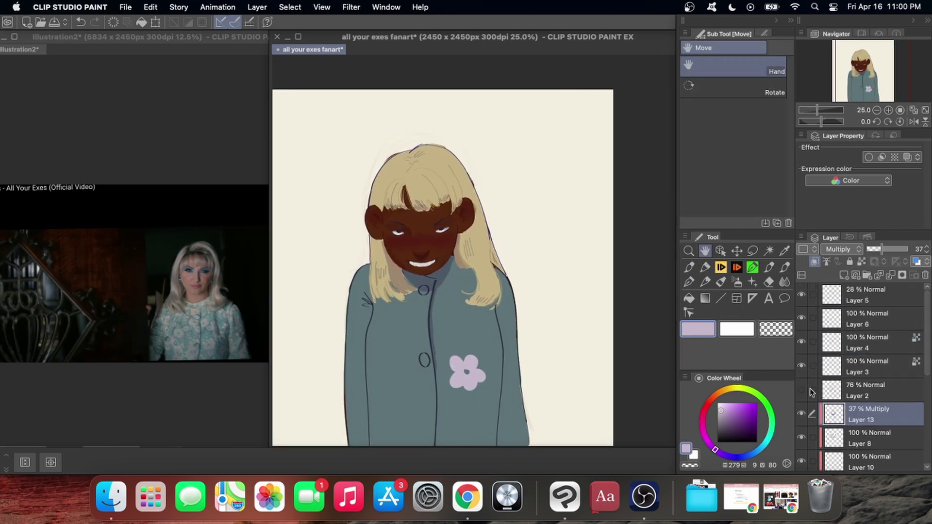
left_click(834, 391)
left_click(924, 275)
key("Return")
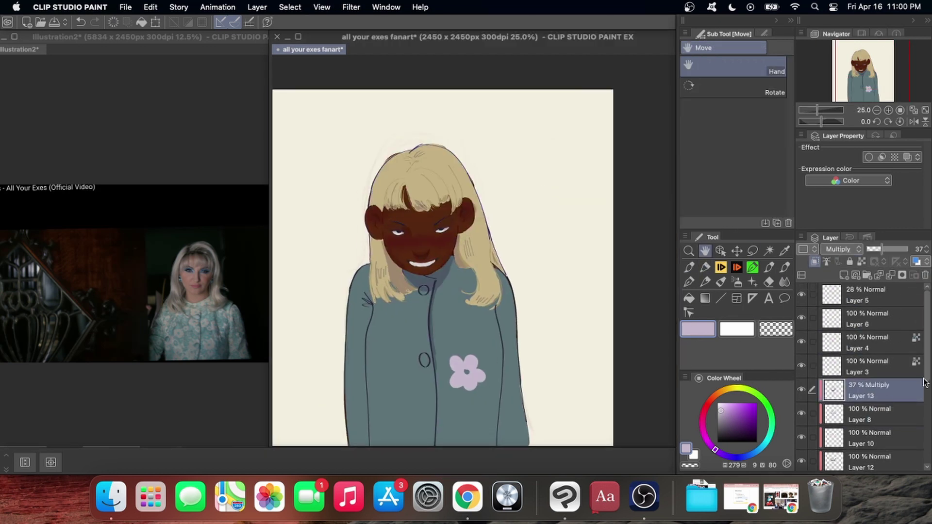
Repeat the pale lilac flower across the jacket body and sleeves on Layer 14.
scroll(925, 382, "down", 5)
left_click(803, 362)
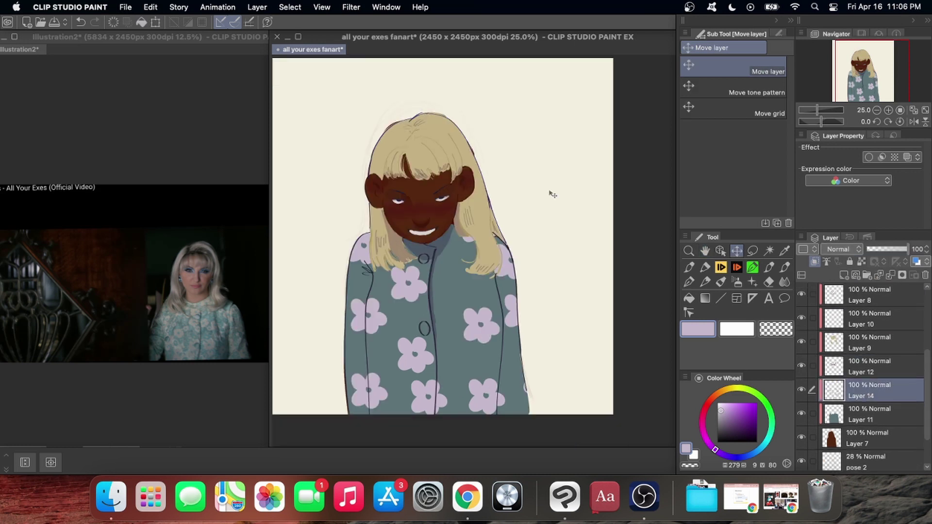
Brush a broad pale lilac shading stroke across the jacket's midsection on Layer 13 with the Hard Round 500 brush.
scroll(929, 321, "up", 3)
scroll(929, 320, "up", 1)
left_click(868, 370)
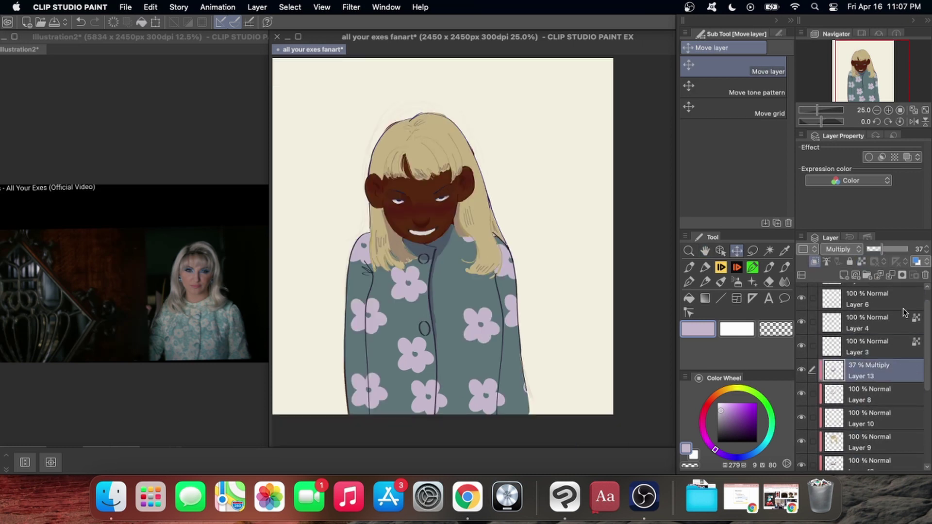
key("p")
key("period")
key("period")
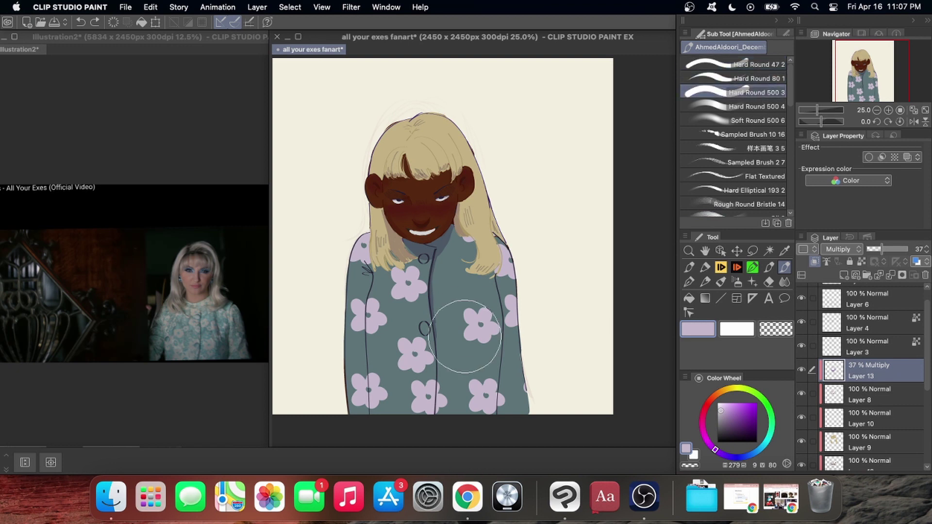
left_click_drag(475, 340, 388, 347)
key("super+z")
key("1")
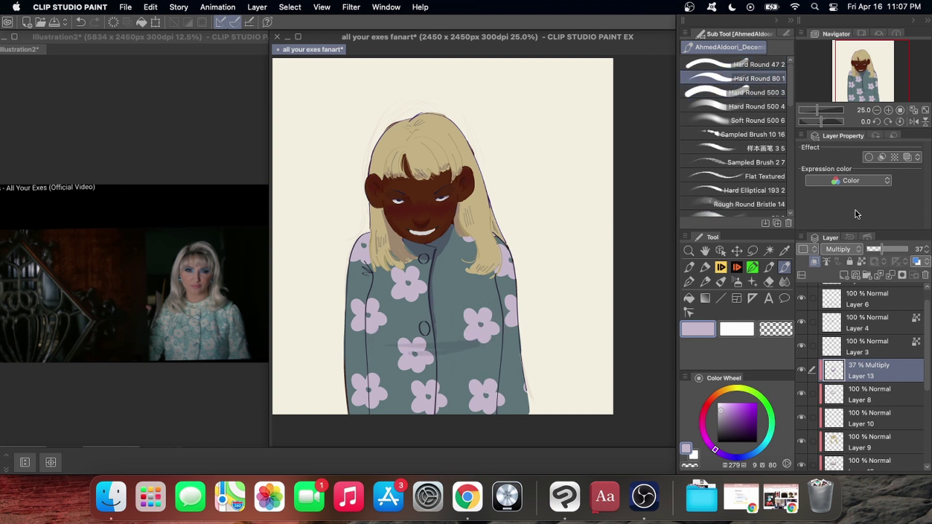
Merge Layers 11, 14, 12, 9 and 10 down into the figure's base colours on Layer 7.
left_click_drag(927, 335, 927, 413)
left_click(883, 366)
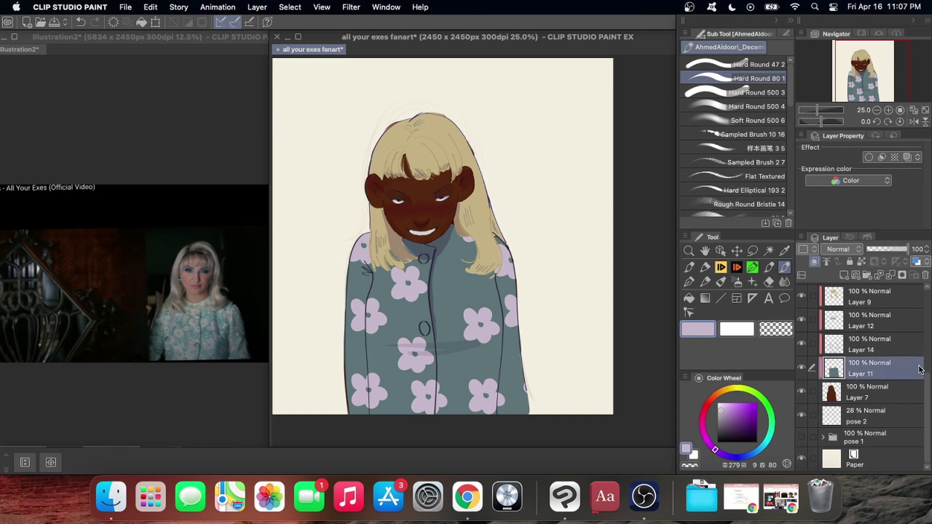
key("ctrl+e")
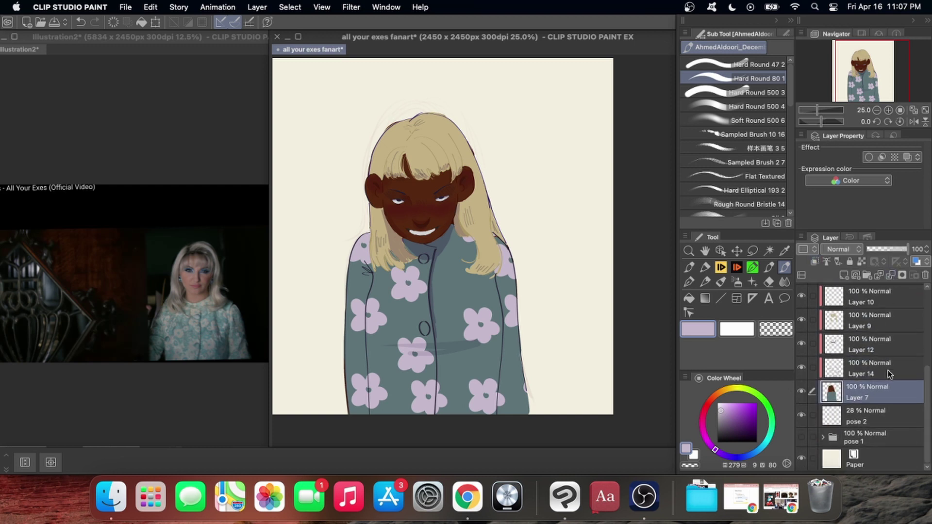
left_click(890, 374)
left_click(889, 276)
left_click(889, 371)
left_click(890, 275)
left_click(888, 370)
left_click(890, 276)
left_click(890, 368)
left_click(890, 275)
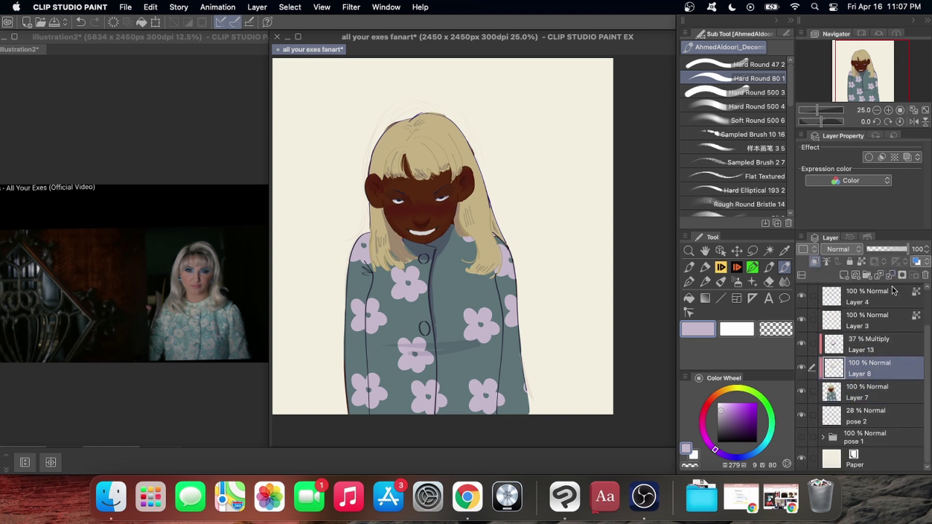
Merge Layer 8 and the Multiply Layer 13 into Layer 7.
key("ctrl+e")
key("alt+bracketright")
key("ctrl+e")
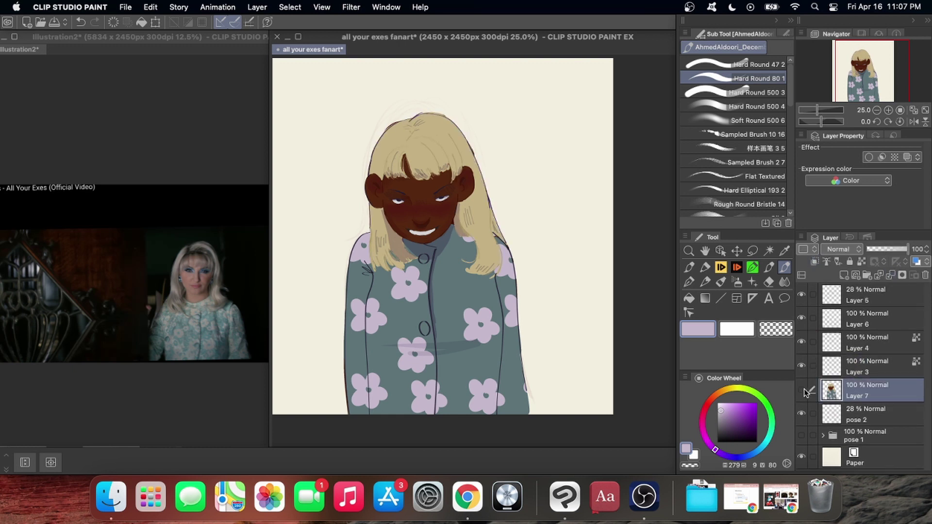
Merge the linework on Layers 4, 6 and 5 down into Layer 3.
left_click(876, 350)
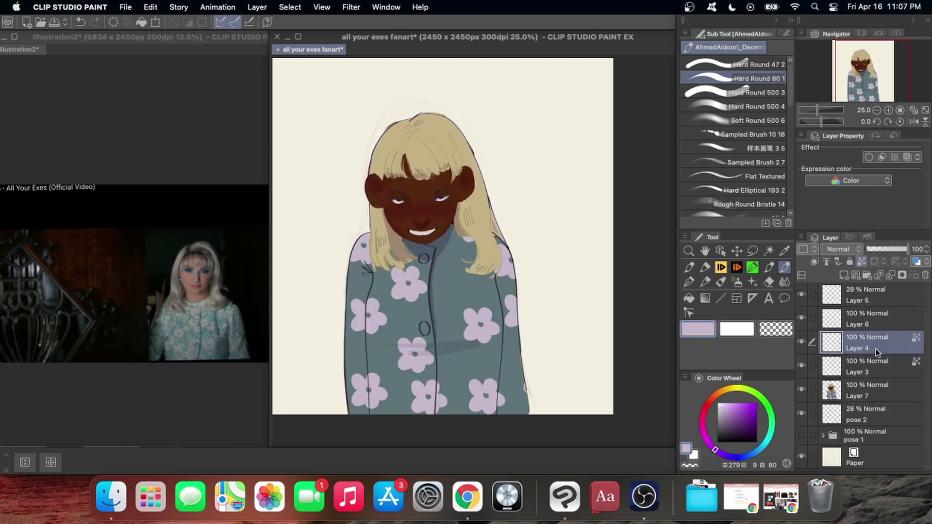
left_click(890, 276)
left_click(865, 319)
left_click(890, 275)
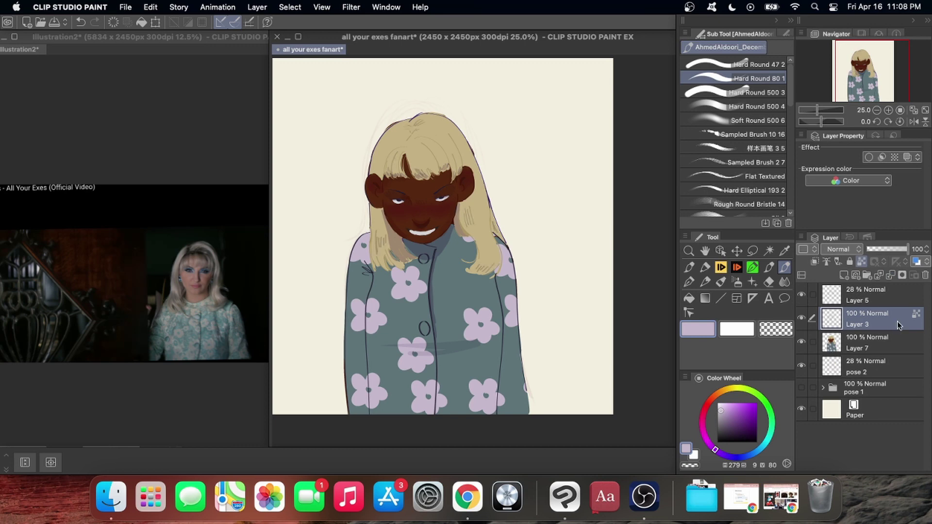
key("alt+bracketright")
key("ctrl+e")
Duplicate the merged linework on Layer 3 twice.
right_click(874, 278)
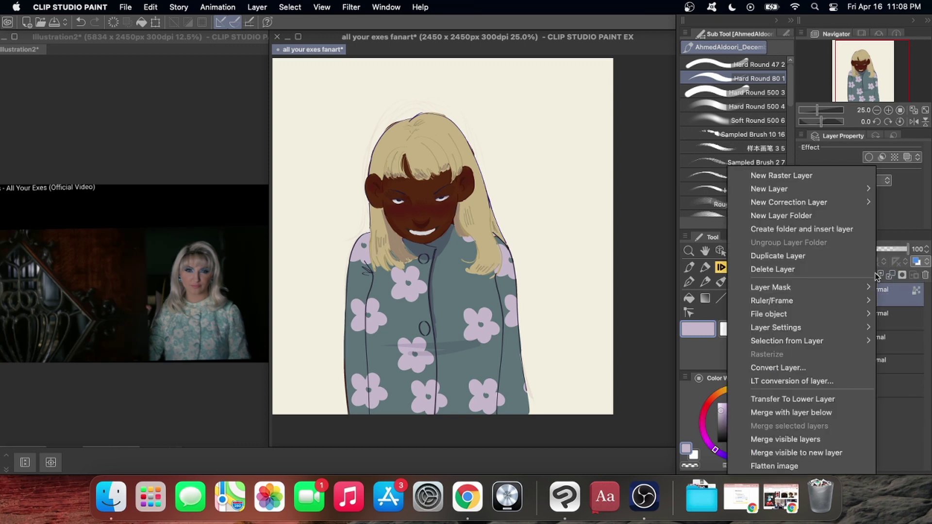
left_click(864, 262)
right_click(873, 277)
left_click(863, 262)
Recolour the linework on Layer 3 Copy bright blue using the Hard Round 47 brush at size 1135.7.
left_click(885, 301)
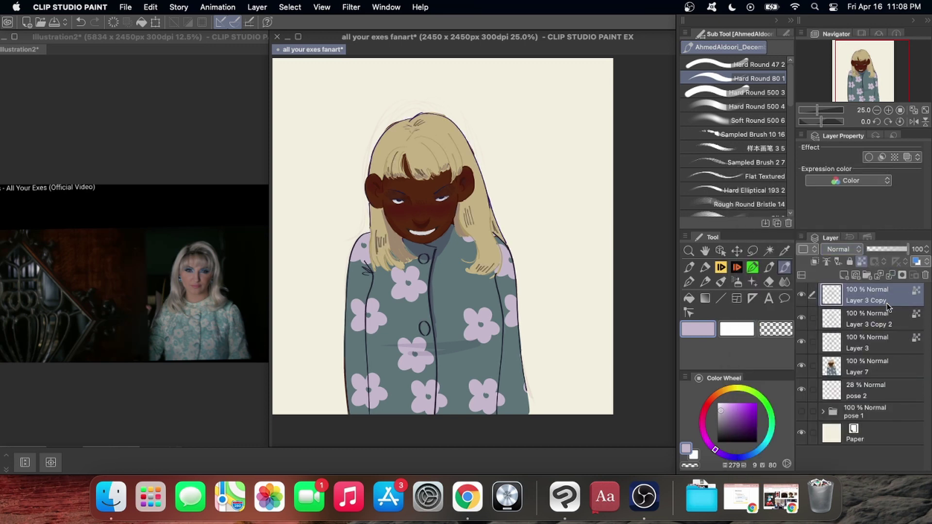
left_click(742, 456)
left_click(750, 414)
left_click(758, 64)
left_click(785, 33)
left_click_drag(742, 76, 740, 74)
left_click_drag(484, 253, 497, 161)
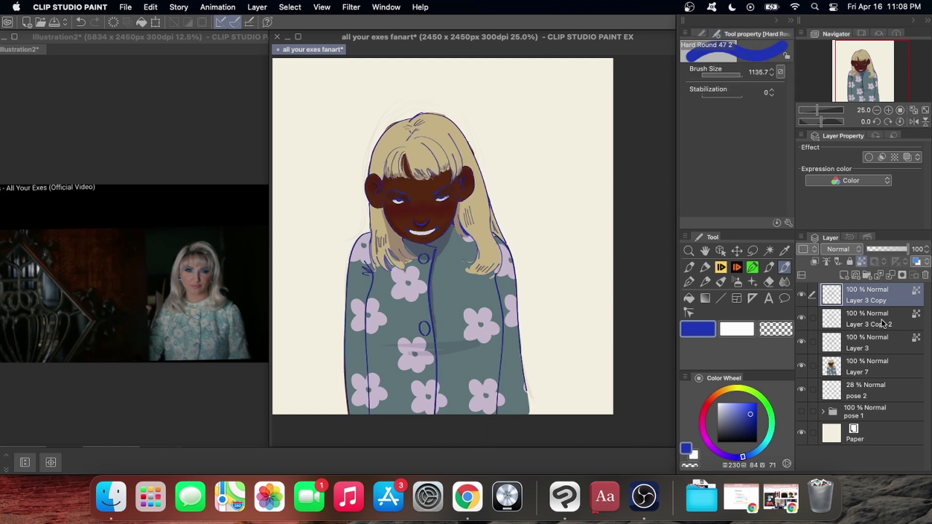
Recolour the linework on Layer 3 Copy 2 dark red with the same large brush.
left_click(884, 321)
left_click(705, 426)
mouse_move(747, 416)
left_mouse_down()
mouse_move(741, 424)
mouse_move(752, 423)
left_mouse_up()
left_click(708, 402)
left_click(739, 418)
left_click(704, 409)
left_click_drag(482, 175, 436, 339)
Place Layer 3 above its two copies and nudge the coloured linework slightly out of alignment.
left_click_drag(892, 338, 883, 293)
left_click(901, 320)
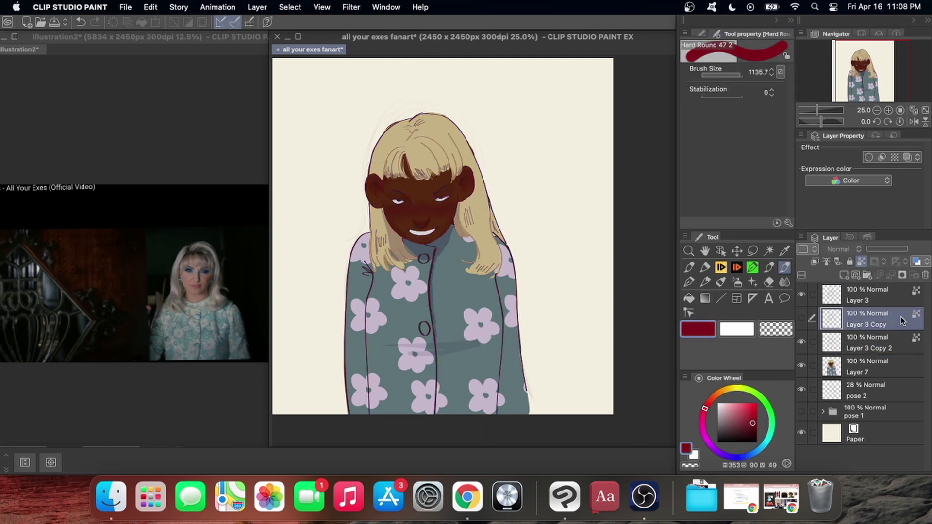
key("k")
left_click(700, 34)
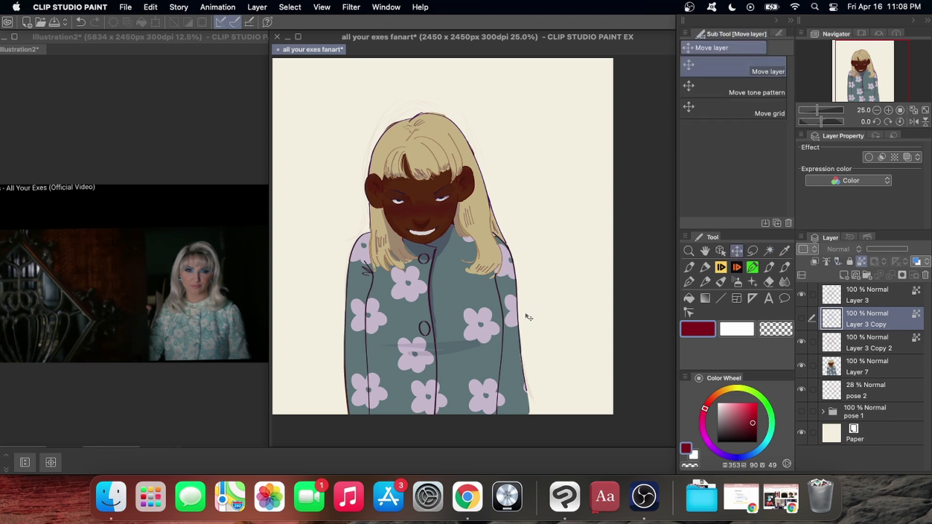
left_click(801, 318)
key("super+z")
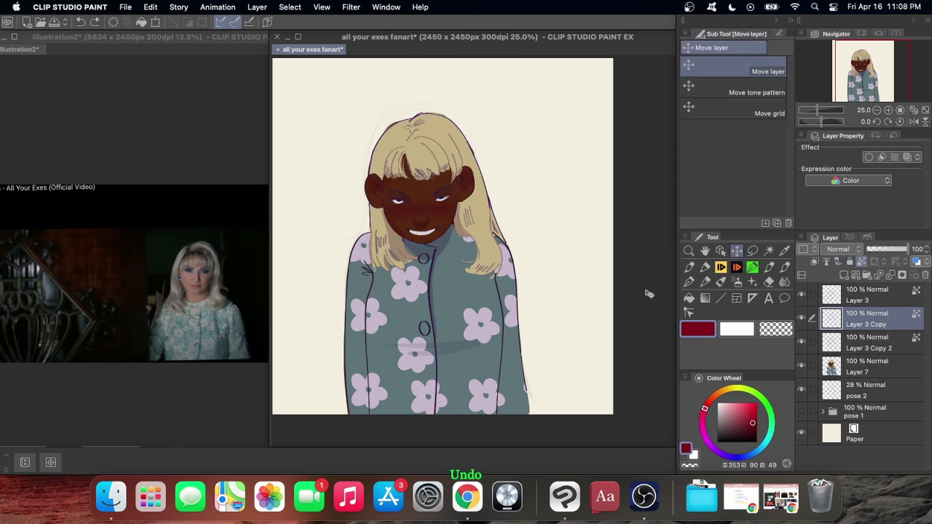
mouse_move(438, 324)
left_mouse_down()
mouse_move(449, 323)
mouse_move(436, 326)
left_mouse_up()
left_click(869, 342)
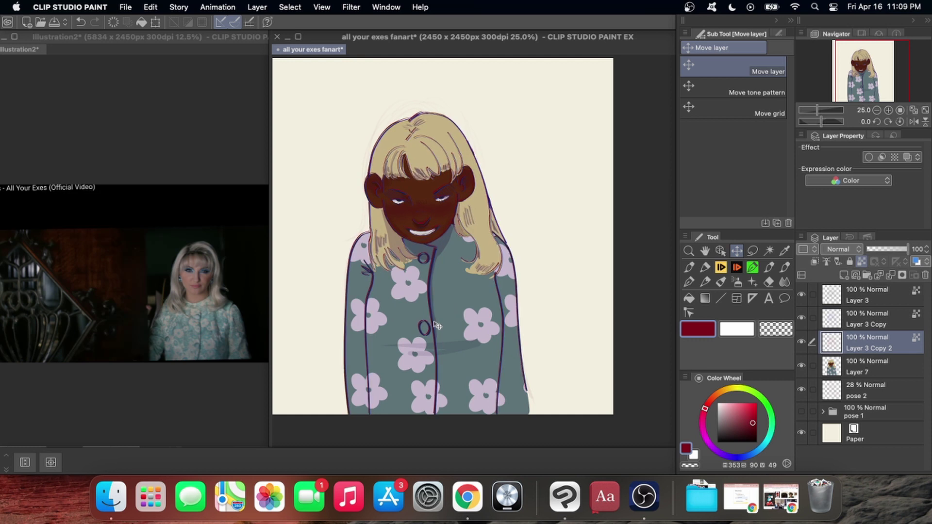
Add a raster layer above Layer 7 and merge the three linework layers into Layer 3 Copy 2.
left_click(887, 368)
left_click(845, 276)
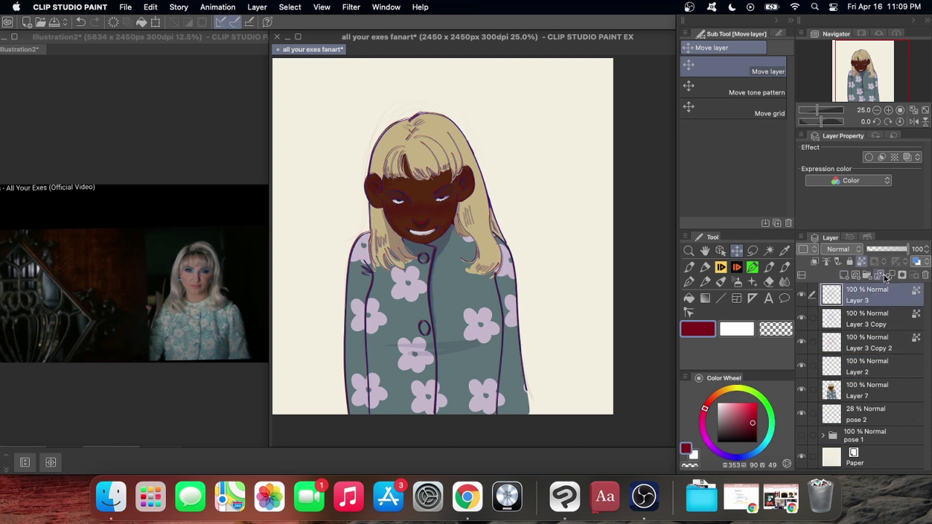
scroll(873, 315, "down", 2)
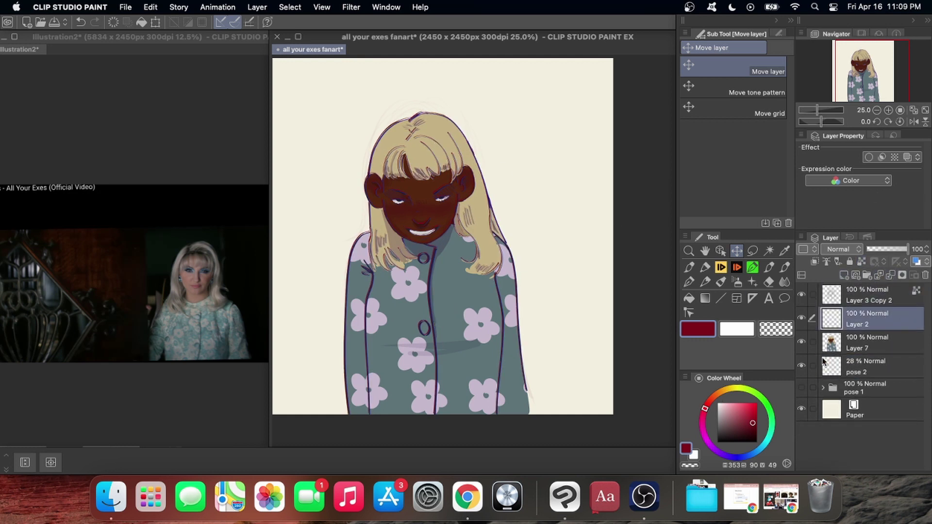
Clip the new Layer 2 to Layer 7 and switch to the Tooth paint brushes.
left_click(721, 268)
left_click(736, 267)
left_click(751, 268)
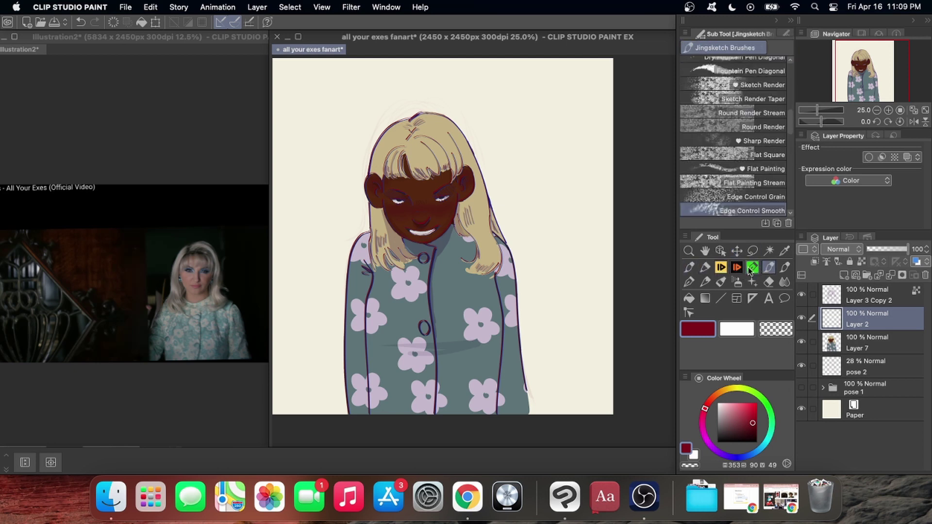
left_click(722, 268)
left_click(815, 261)
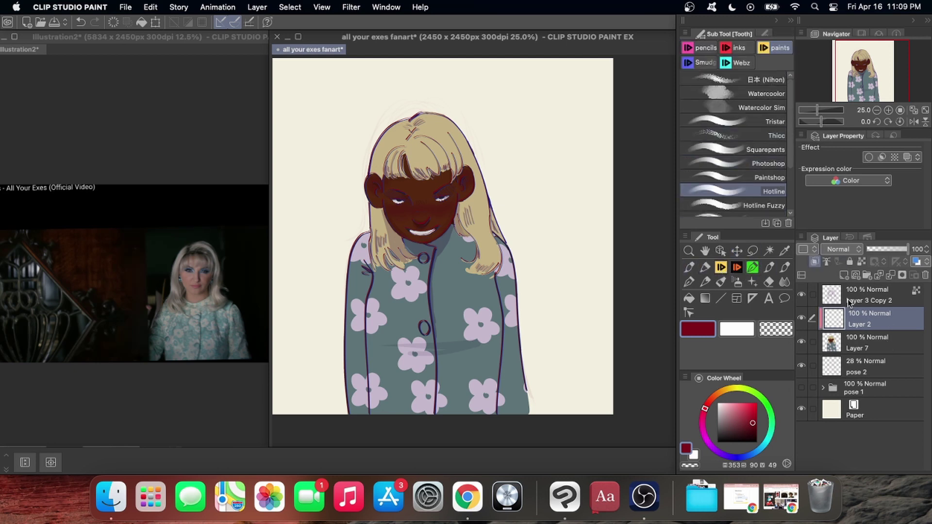
Airbrush dark blue over the hair and the figure's outer edges on Layer 2 with the Air Gordon brush.
left_click(739, 456)
scroll(733, 194, "down", 3)
left_click(768, 211)
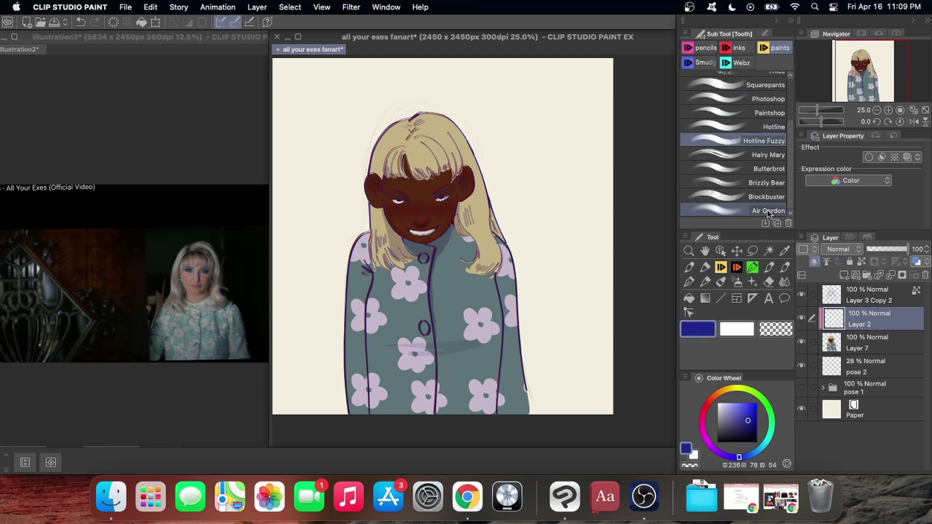
mouse_move(417, 146)
left_mouse_down()
mouse_move(487, 261)
mouse_move(350, 238)
mouse_move(519, 196)
mouse_move(447, 438)
mouse_move(434, 373)
mouse_move(454, 131)
mouse_move(530, 222)
left_mouse_up()
key("super+shift+i")
key("super+z")
key("super+z")
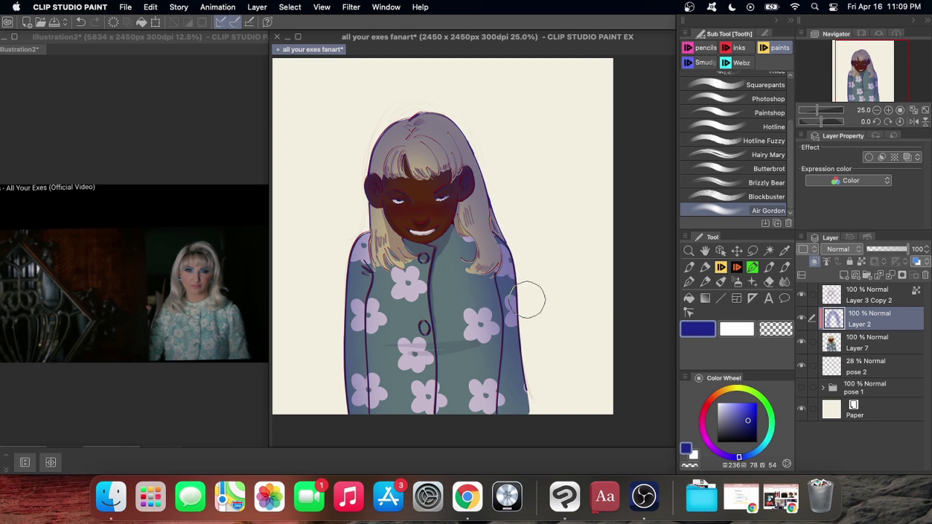
Set Layer 2 to Add (Glow) and create a duplicate of it with Hard light blending.
left_click(841, 249)
left_click(840, 154)
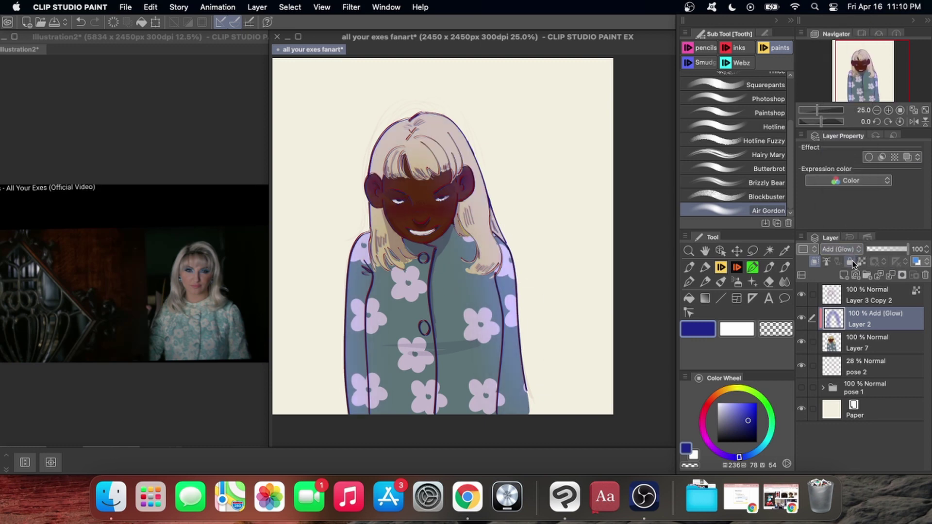
right_click(895, 329)
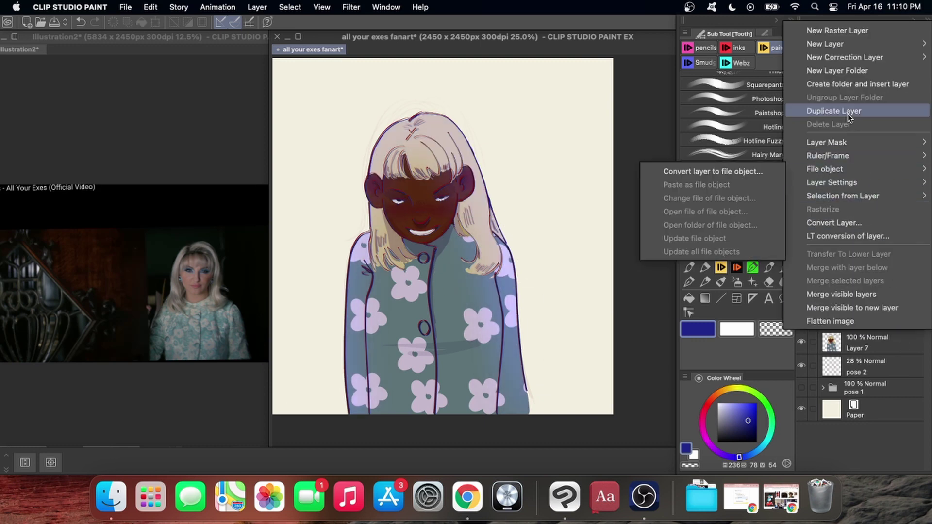
left_click(825, 110)
left_click(842, 249)
left_click(840, 191)
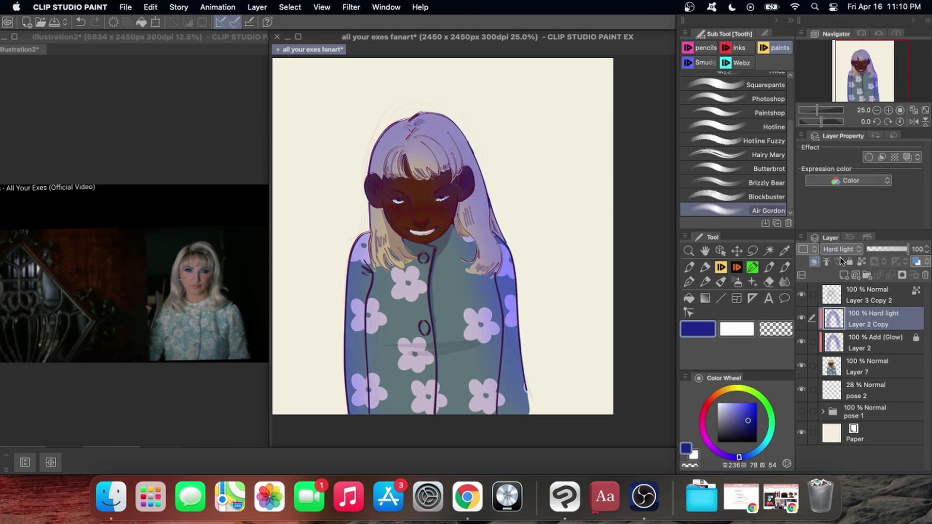
Compare the two blue glow layers, then unlock Layer 2 and set its opacity to 35%.
left_click(801, 317)
left_click(801, 318)
left_click(801, 341)
left_click(869, 346)
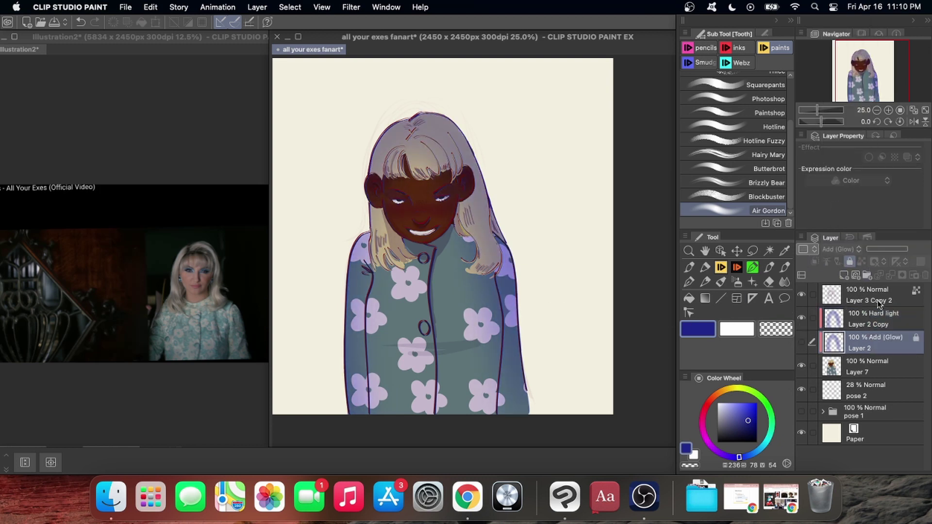
left_click(801, 341)
left_click(735, 251)
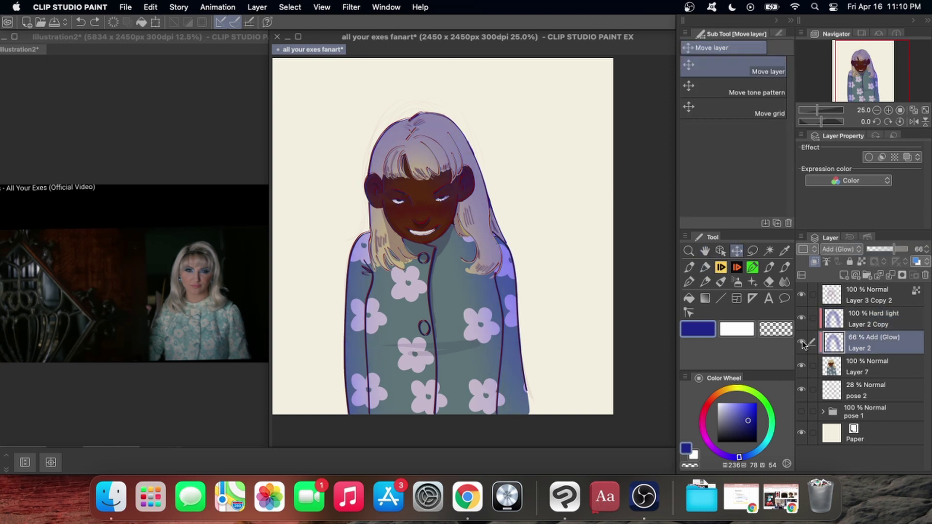
left_click(879, 250)
Add a clipped raster layer directly above Layer 7 and choose the Fuzzy Pencil brush with a dark burgundy colour.
left_click(843, 275)
left_click(733, 414)
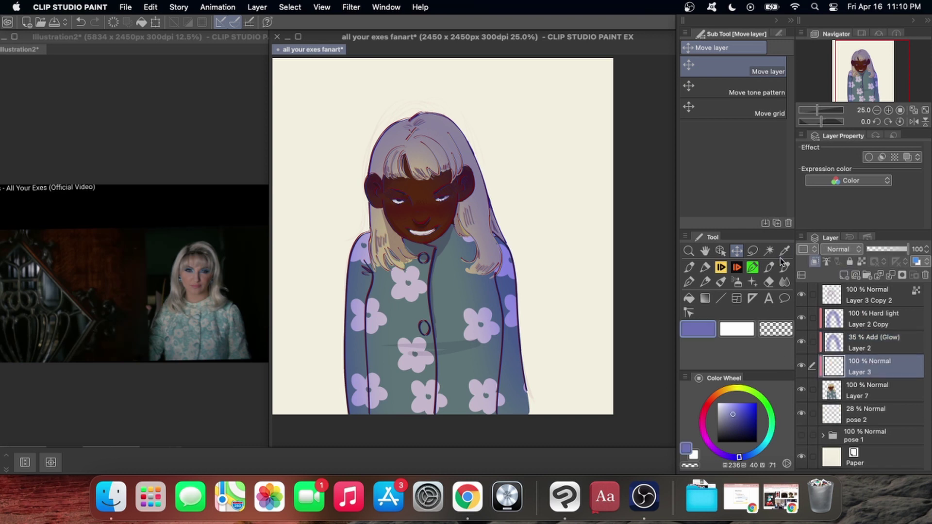
left_click(769, 267)
scroll(779, 119, "up", 10)
left_click(770, 110)
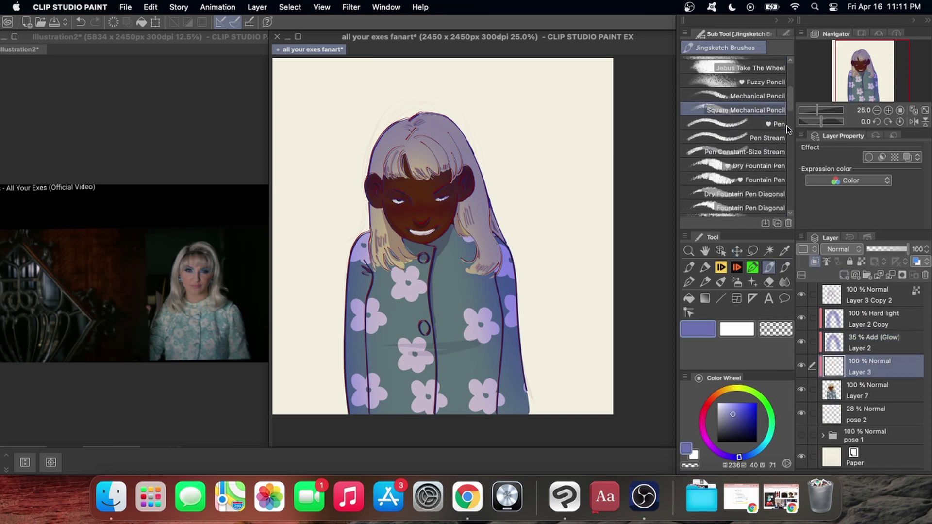
left_click(766, 82)
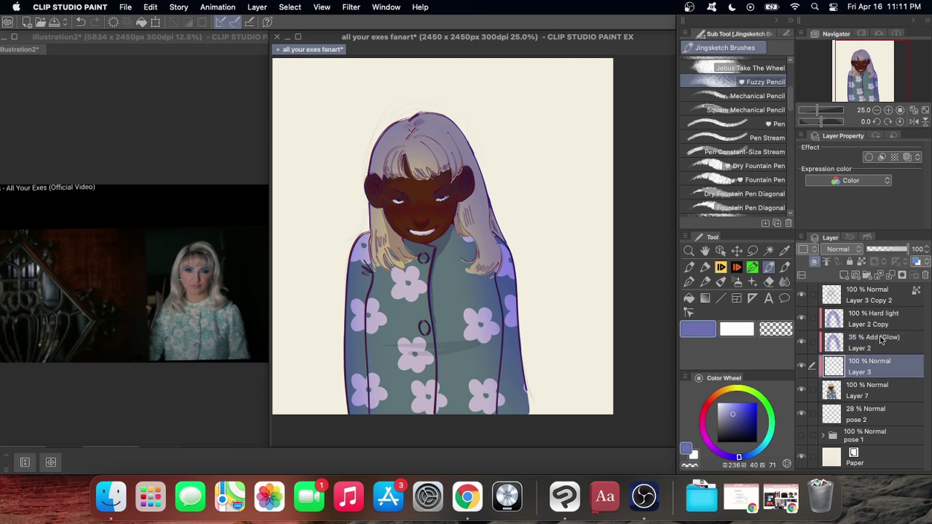
left_click(702, 416)
left_click(752, 420)
left_click(748, 431)
Try dark burgundy Fuzzy Pencil strokes along the hair and jacket edge.
mouse_move(468, 186)
left_mouse_down()
mouse_move(508, 276)
mouse_move(524, 402)
left_mouse_up()
key("super+z")
left_click(786, 33)
left_click(729, 76)
key("super+z")
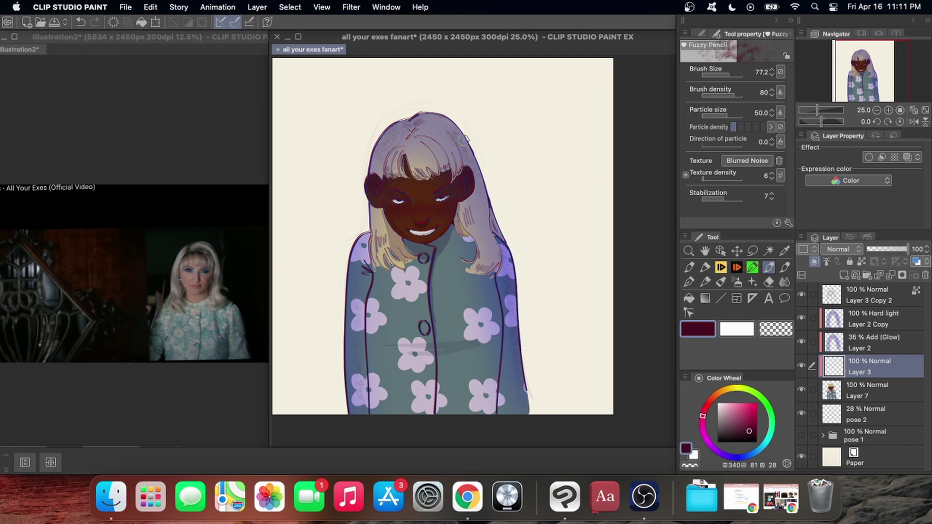
Cover the whole figure with dark burgundy speckle on Layer 3 using the Fuzzy Pencil at size 2000.
left_click_drag(424, 268, 412, 392)
left_click(742, 76)
mouse_move(474, 301)
left_mouse_down()
mouse_move(344, 325)
mouse_move(369, 420)
left_mouse_up()
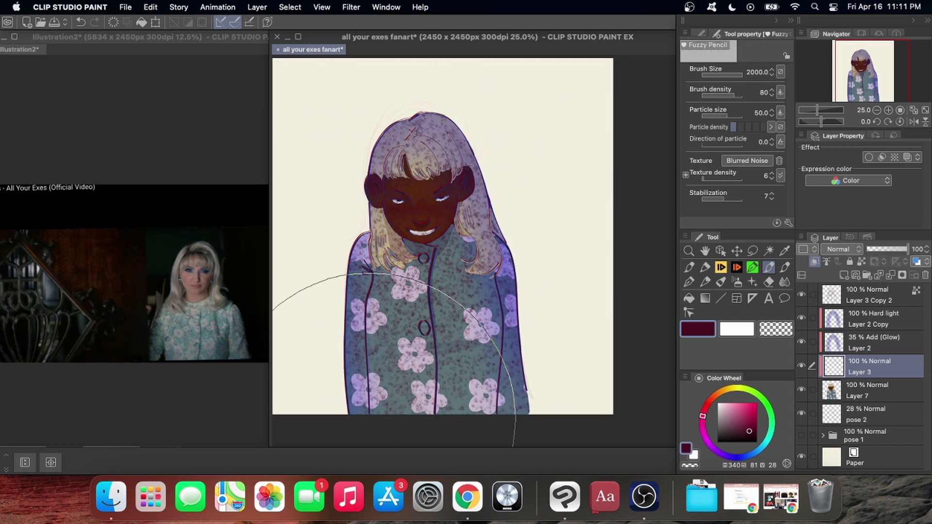
Set the speckle texture on Layer 3 to Overlay blending at 38% opacity and reduce the brush size to 1200.
left_click(850, 249)
left_click(854, 169)
left_click_drag(906, 249, 872, 249)
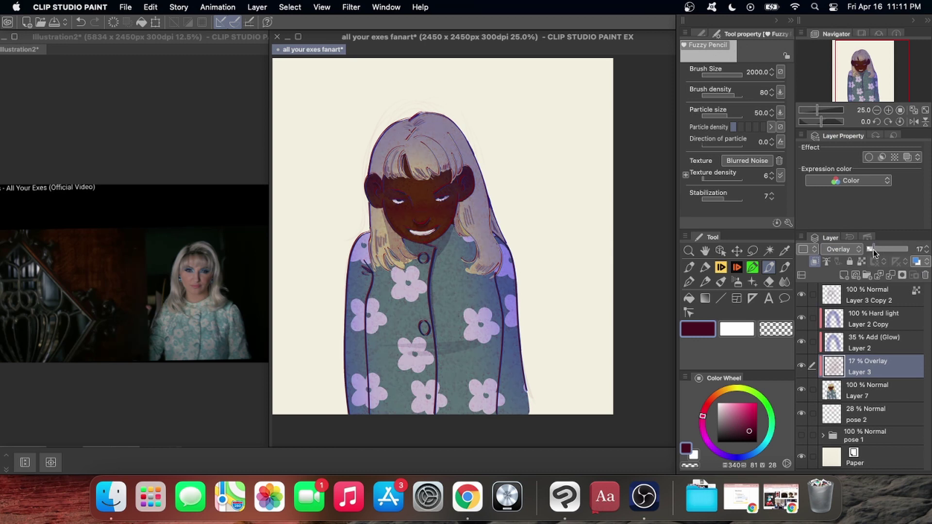
key("super+equal")
key("super+minus")
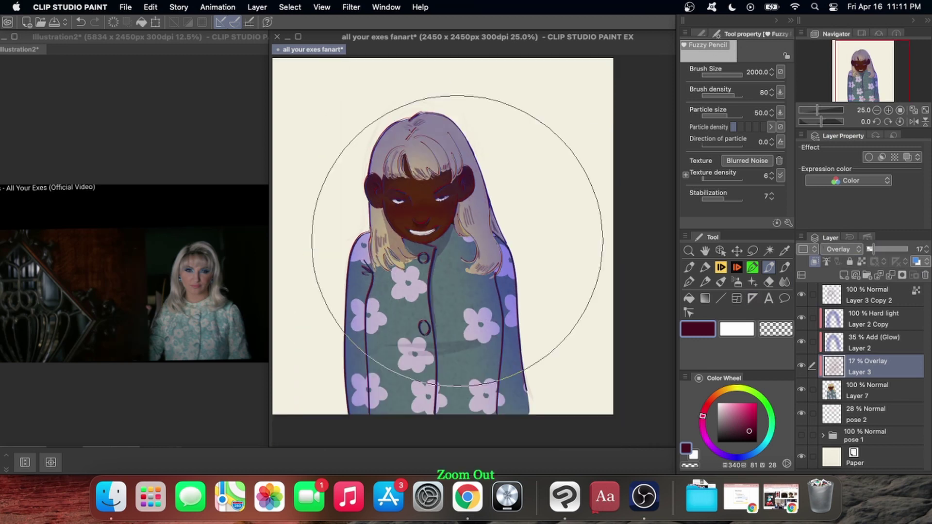
key("bracketleft")
key("bracketleft")
left_click(868, 249)
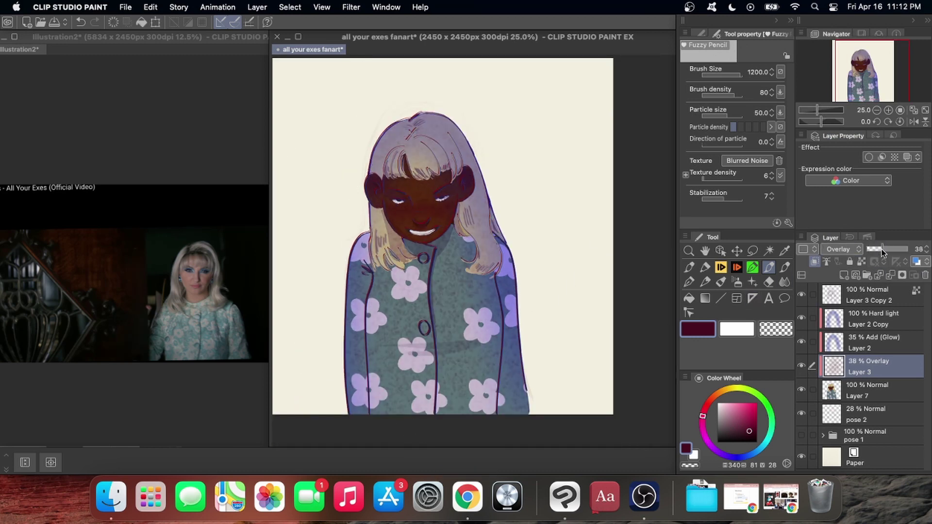
Lower the Overlay speckle on Layer 3 to 21% opacity and add a clipped raster layer directly above Layer 7.
left_click_drag(882, 251, 875, 249)
key("super+minus")
key("super+equal")
key("super+shift+n")
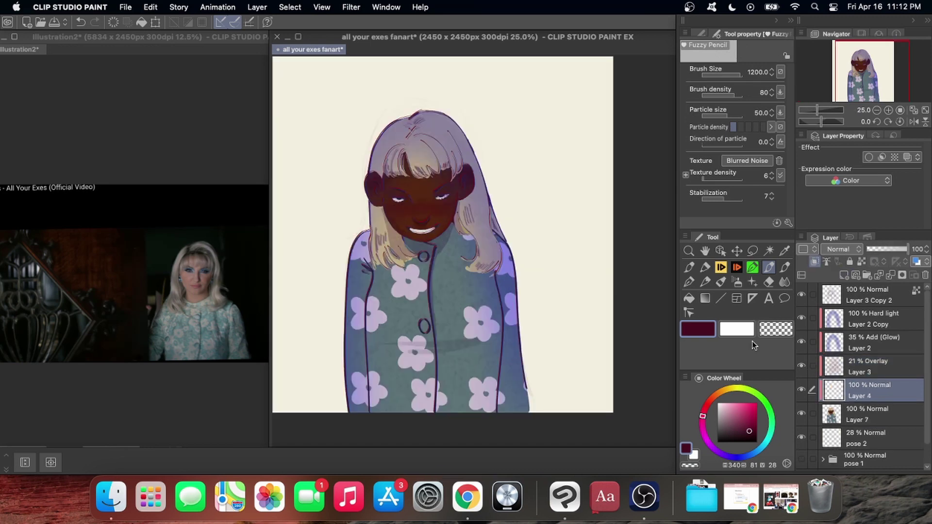
Choose the Sketching Pencil 90 brush and add a small terracotta highlight to the tip of the nose.
left_click(700, 34)
scroll(785, 150, "up", 5)
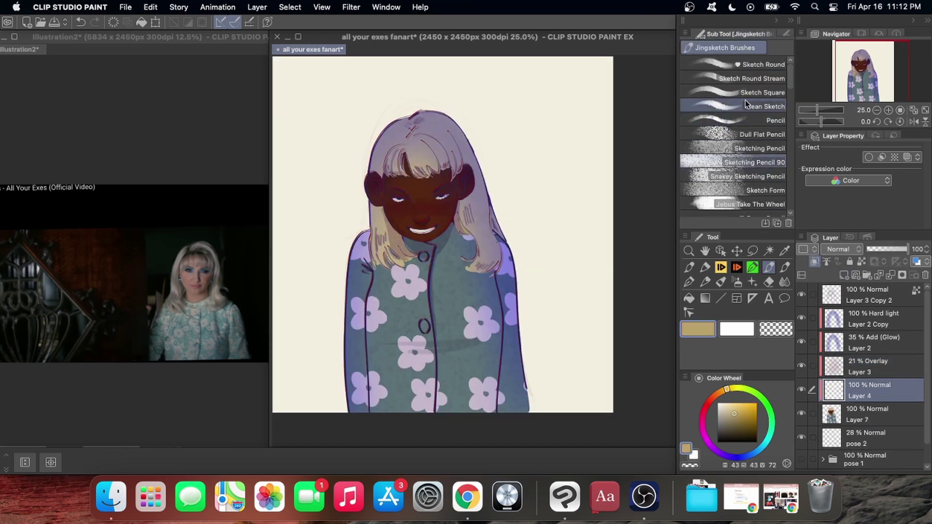
key("super+equal")
key("super+z")
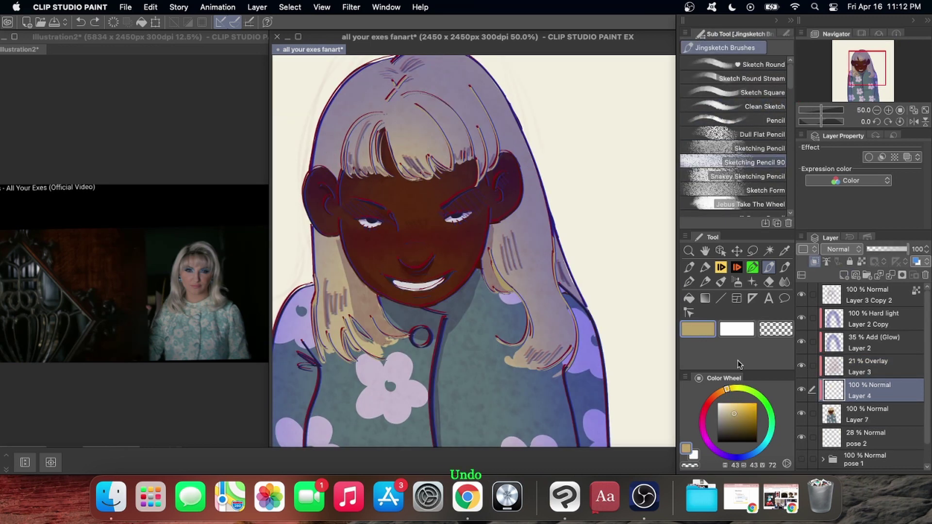
left_click(715, 395)
left_click(738, 415)
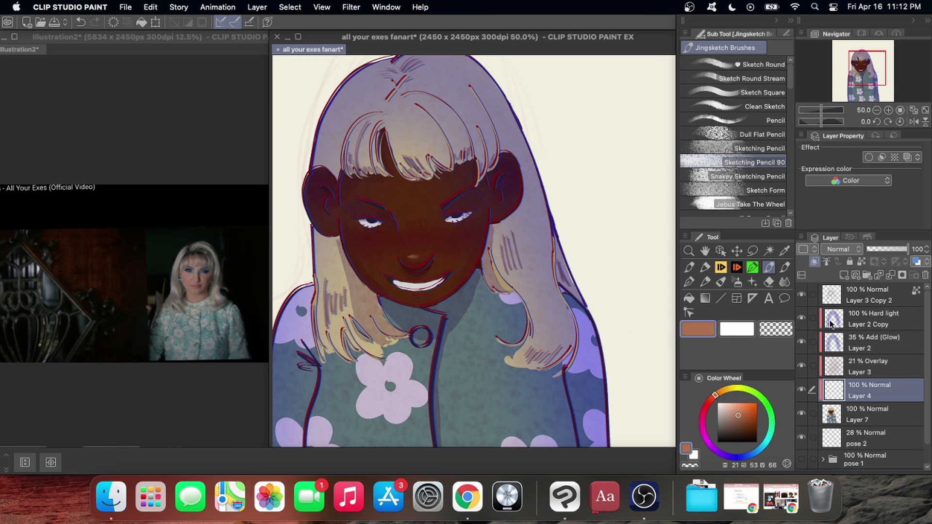
Sample the hair colour, lighten it to pale peach and brush loish_soft shade highlight strokes onto the bangs.
left_click(784, 250)
left_click(421, 135)
left_click(689, 267)
left_click(725, 408)
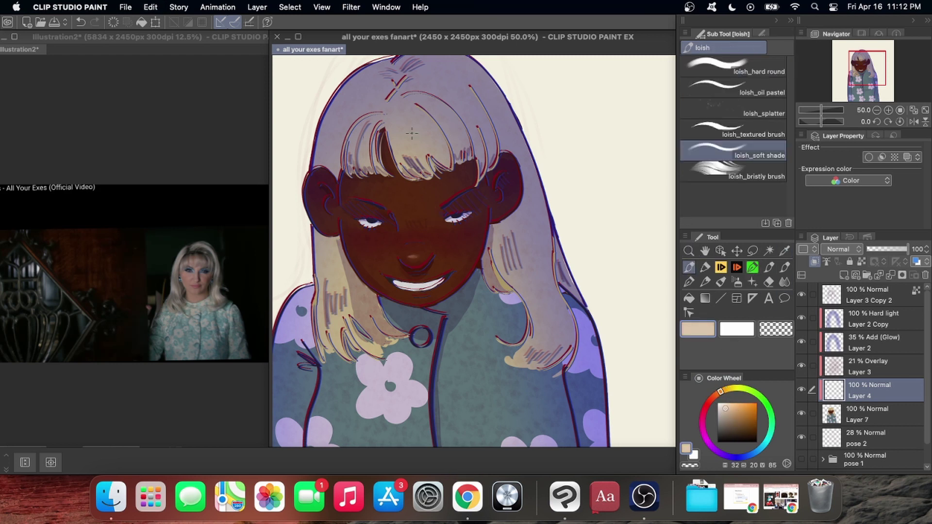
left_click_drag(415, 131, 426, 138)
key("super+z")
key("super+minus")
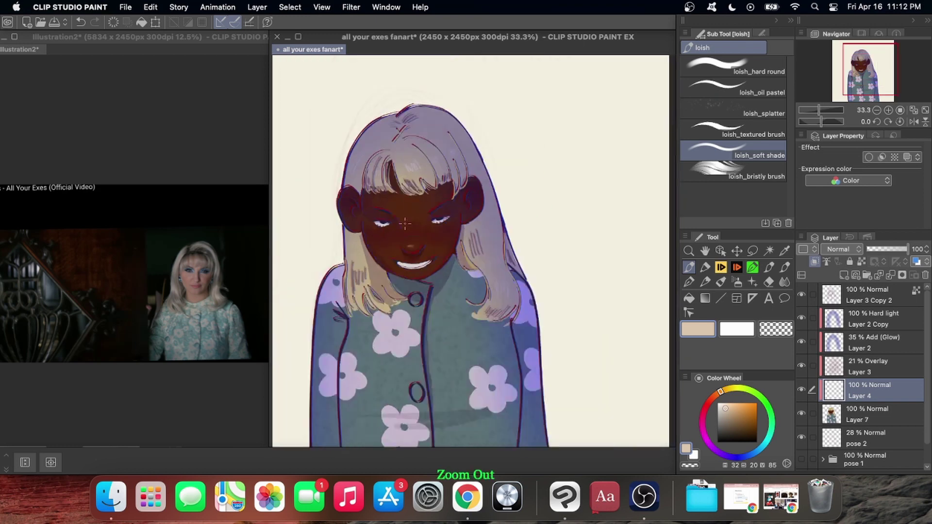
Add a new raster layer above the linework layer, Layer 3 Copy 2.
key("super+plus")
key("super+plus")
left_click(803, 300)
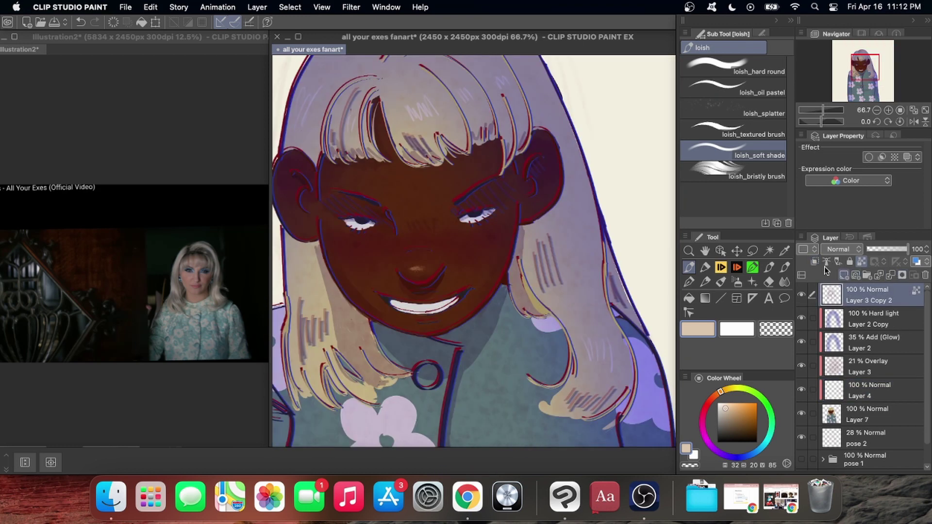
key("super+shift+n")
key("super+minus")
key("super+minus")
key("super+minus")
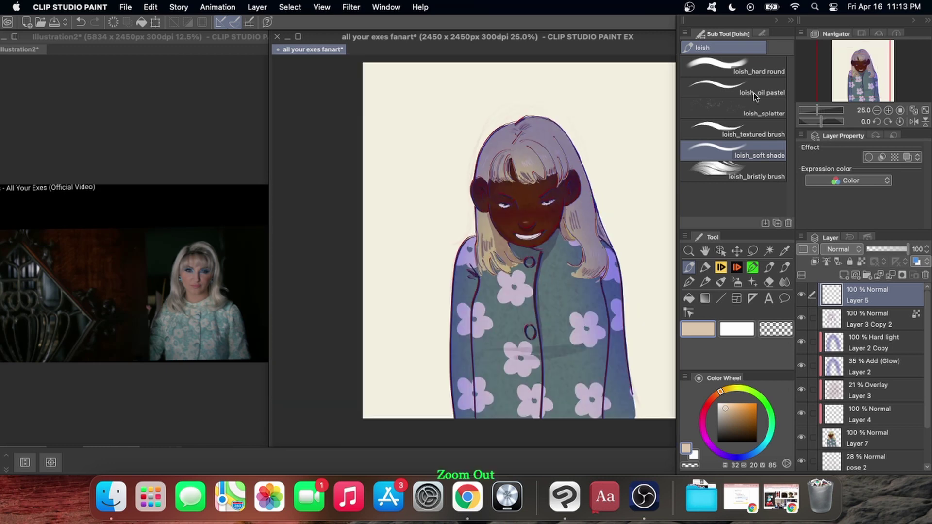
Add the text "I wanna live in a world where all your exes are dead." in the canvas's upper-left area.
left_click(705, 251)
left_click_drag(654, 250, 589, 284)
key("t")
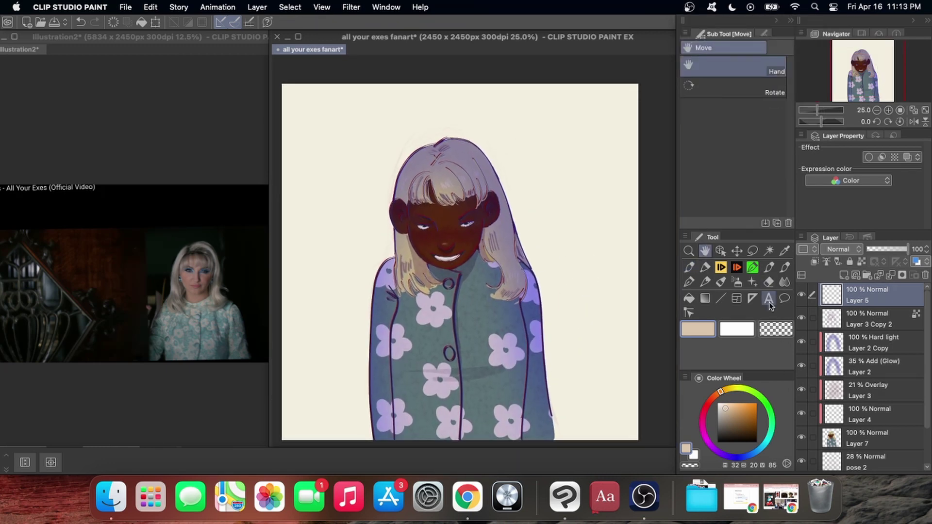
left_click(537, 138)
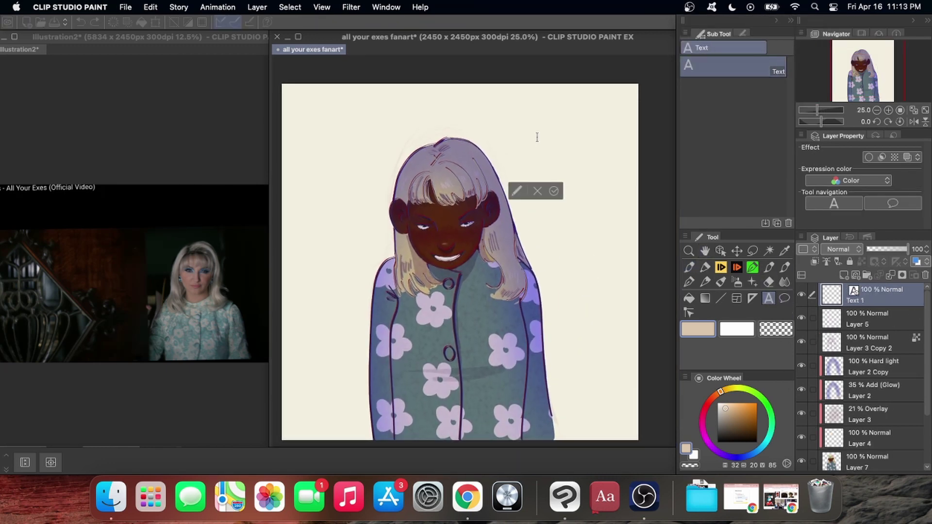
type("I wanna live")
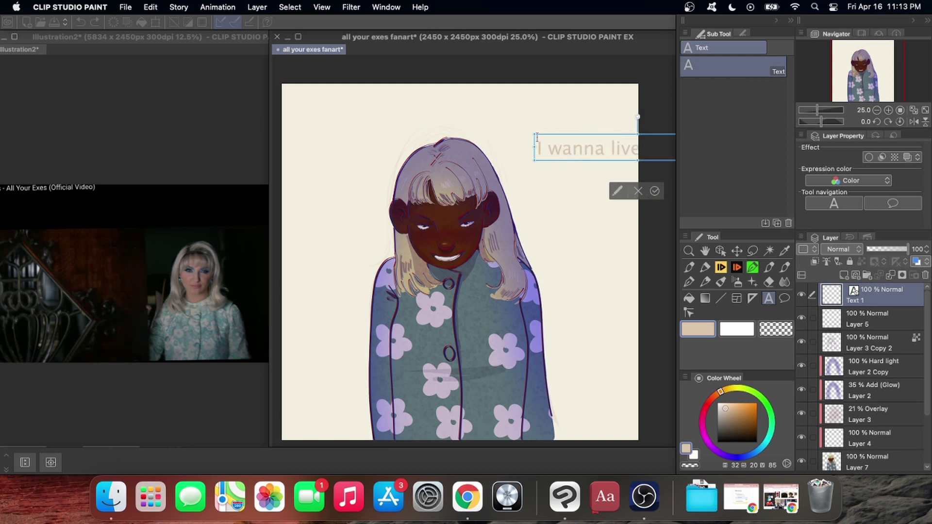
key("Return")
type("where all your exes are dead.")
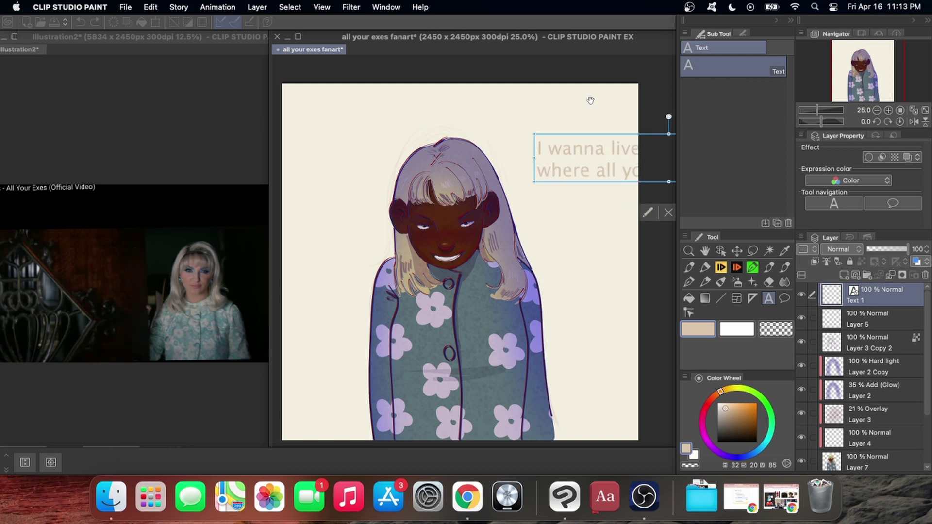
left_click_drag(601, 136, 399, 95)
left_click_drag(599, 118, 529, 118)
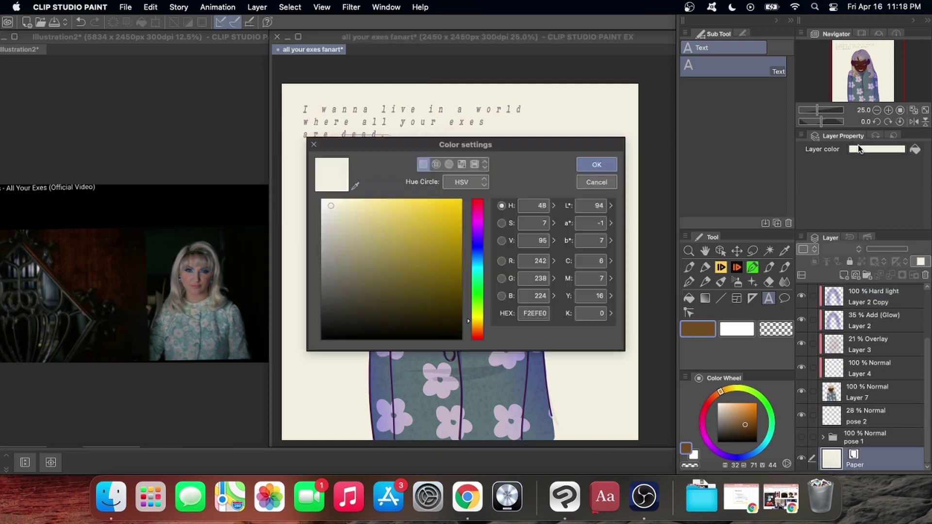
Try a dark grey colour for the Paper layer and replace it with a dark indigo.
left_click_drag(398, 308, 327, 306)
left_click(599, 165)
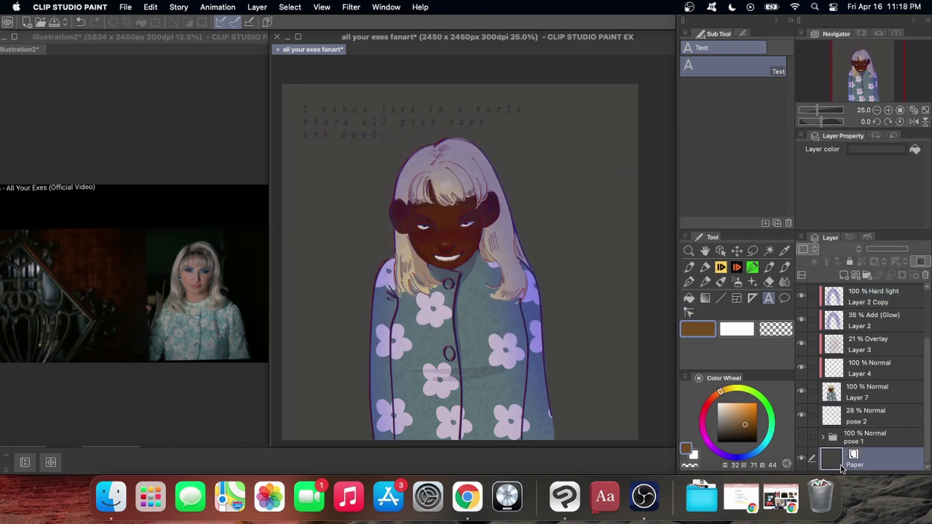
left_click(876, 149)
left_click(474, 246)
left_click(370, 299)
left_click(598, 165)
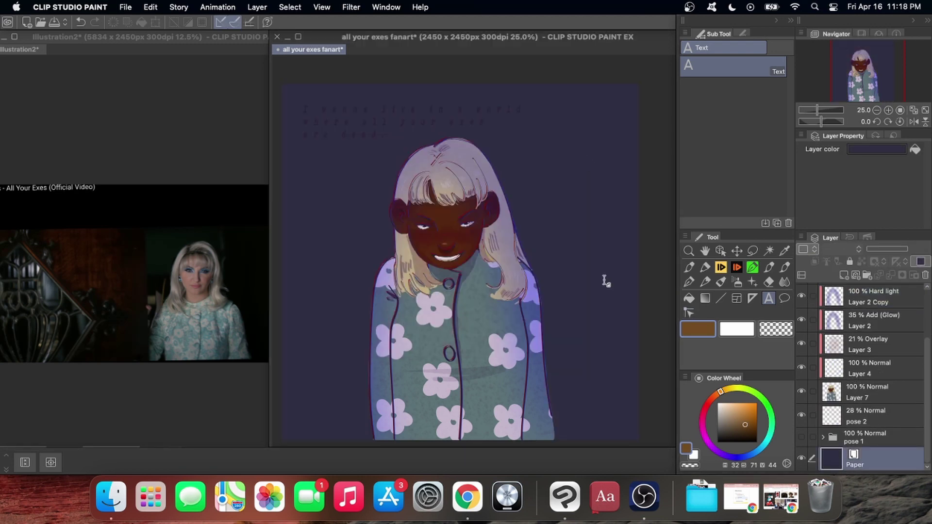
Recolour the whole lyric text to a pale pink-purple with hue 298, saturation 21 and value 90.
scroll(861, 303, "up", 5)
left_click(881, 301)
left_click(425, 139)
left_click_drag(410, 123, 371, 127)
key("super+a")
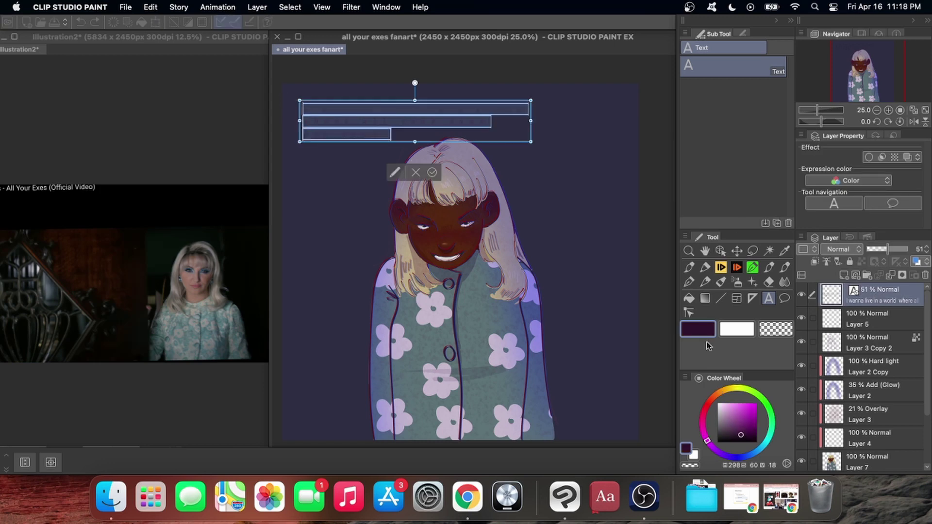
left_click_drag(722, 412, 727, 419)
left_click(395, 172)
left_click(494, 353)
left_click(356, 206)
left_click(597, 165)
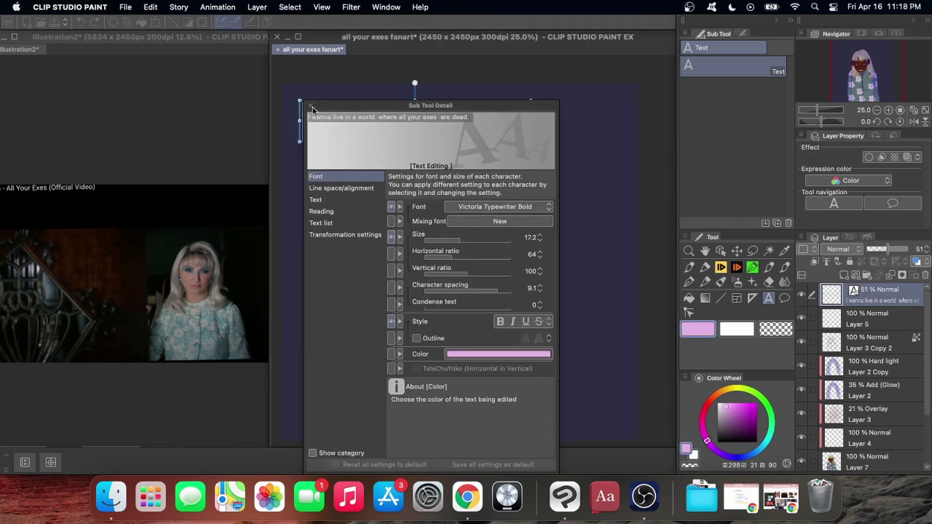
left_click(313, 105)
left_click(578, 175)
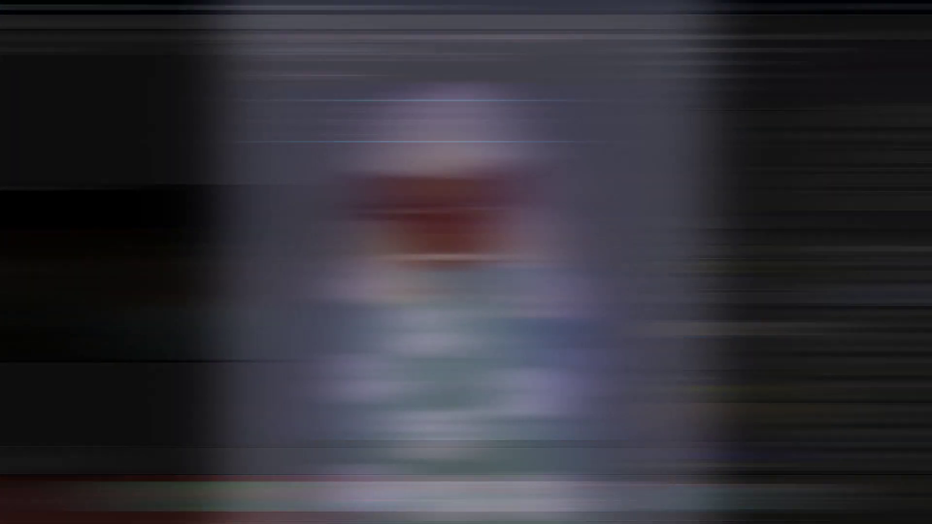